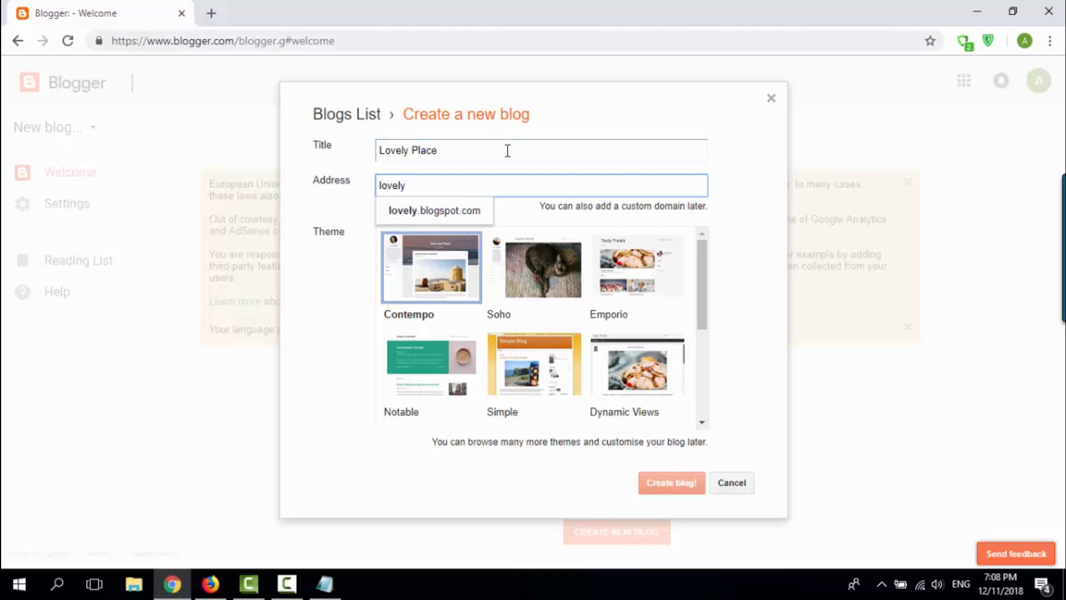
Step: Complete the new blog's address as lovely-place.blogspot.com and check its availability
{"action": "type", "text": "-place"}
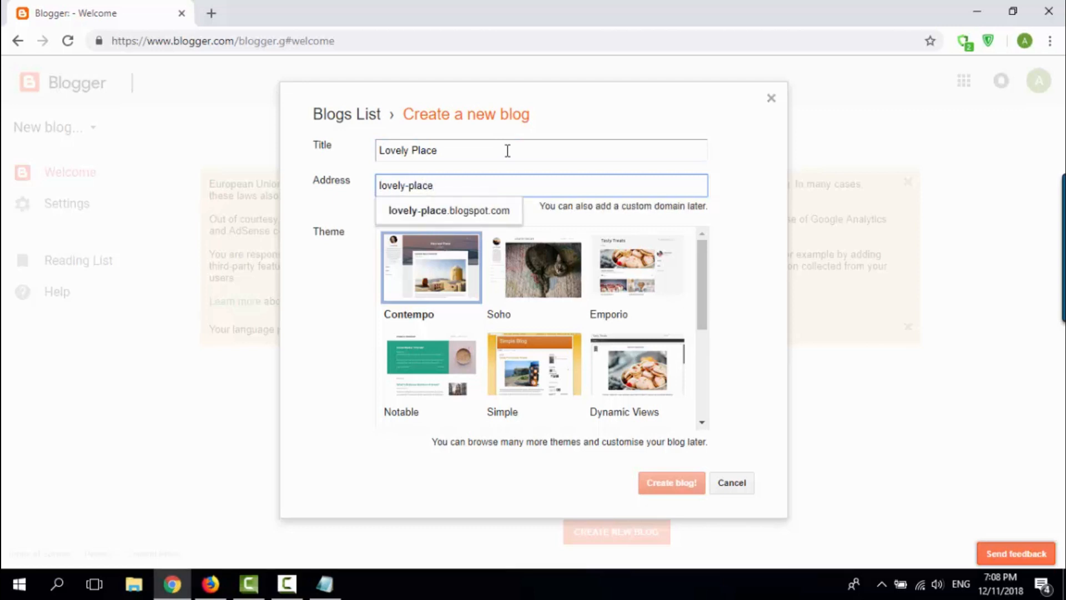
{"action": "left_click", "coordinate": [479, 220]}
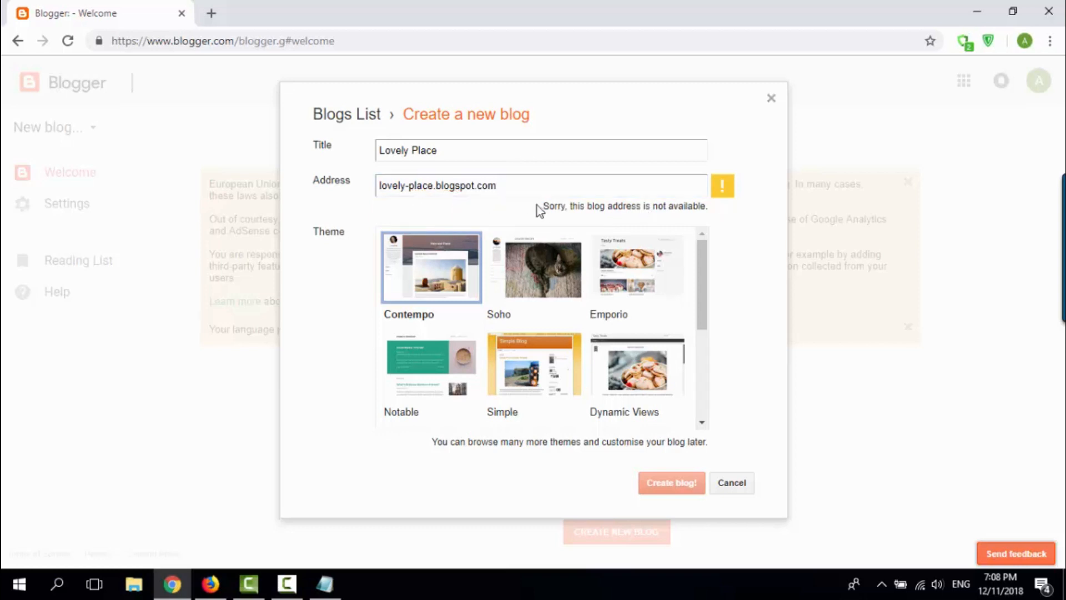
{"action": "left_click_drag", "start_coordinate": [537, 205], "coordinate": [715, 202]}
Step: Change the blog address to love-ly-place.blogspot.com and check its availability
{"action": "left_click", "coordinate": [565, 188]}
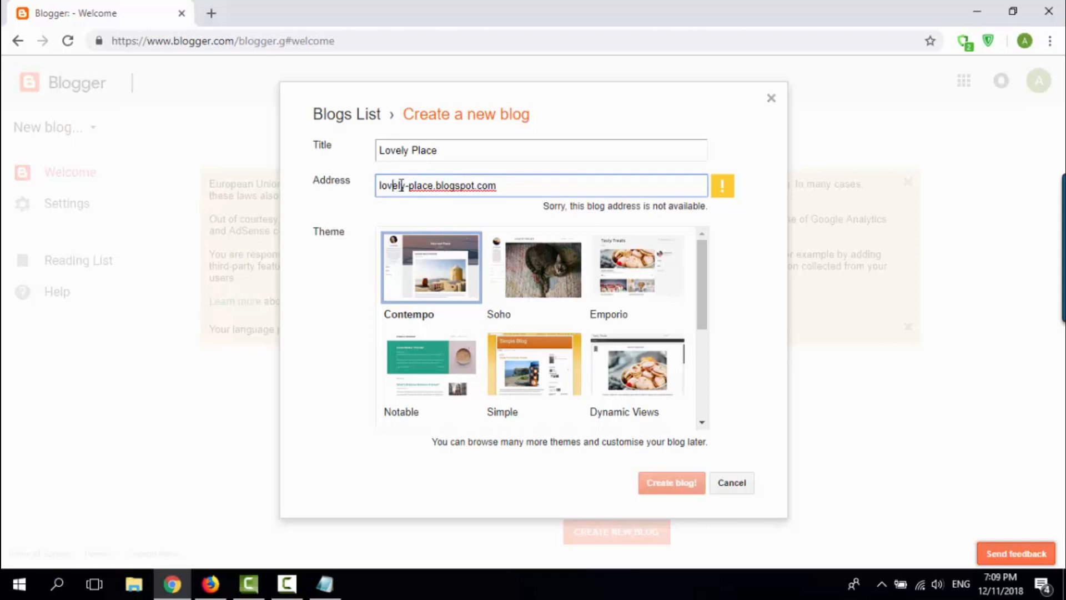
{"action": "type", "text": "-"}
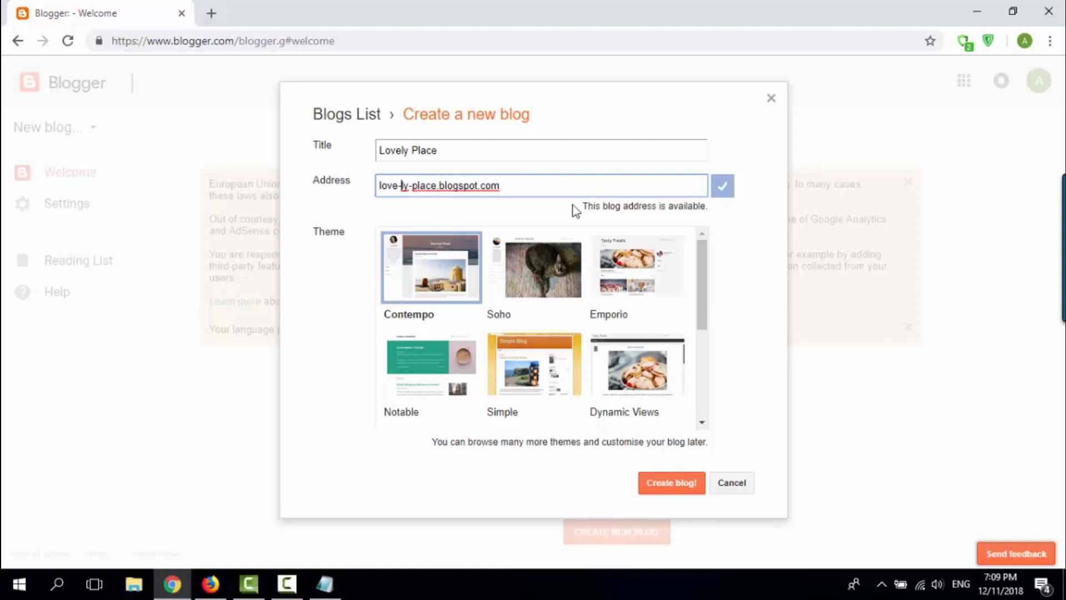
{"action": "left_click_drag", "start_coordinate": [576, 207], "coordinate": [699, 213]}
{"action": "left_click", "coordinate": [623, 191]}
Step: Select the Contempo theme for the new blog
{"action": "left_click", "coordinate": [423, 264]}
{"action": "left_click", "coordinate": [508, 263]}
{"action": "left_click", "coordinate": [414, 267]}
Step: Switch to Notepad and add the line "And then select theme." below the domain name note
{"action": "key", "text": "alt+Tab"}
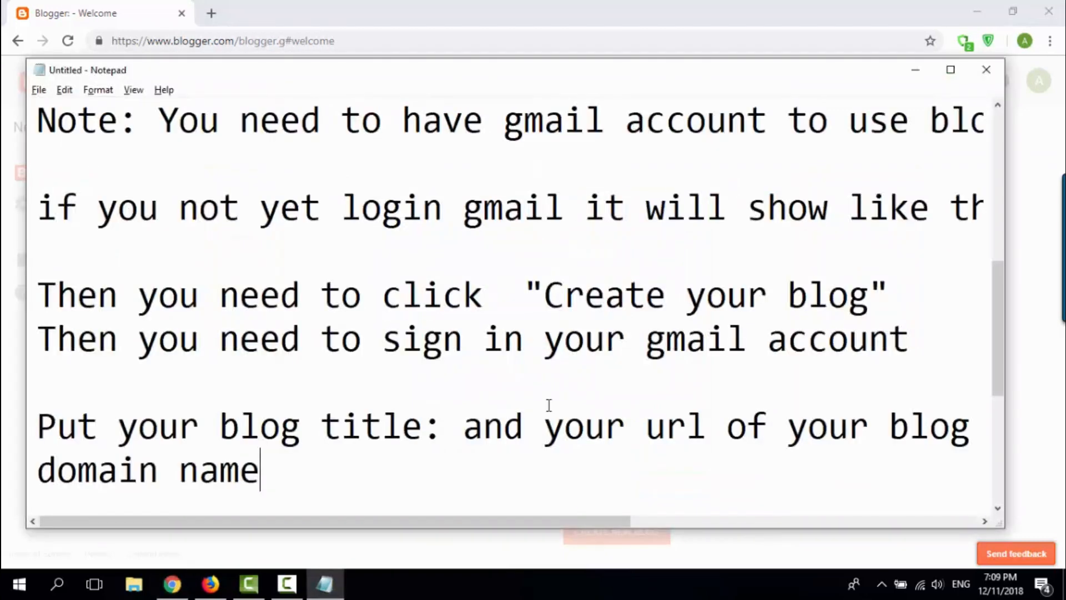
{"action": "key", "text": "Return"}
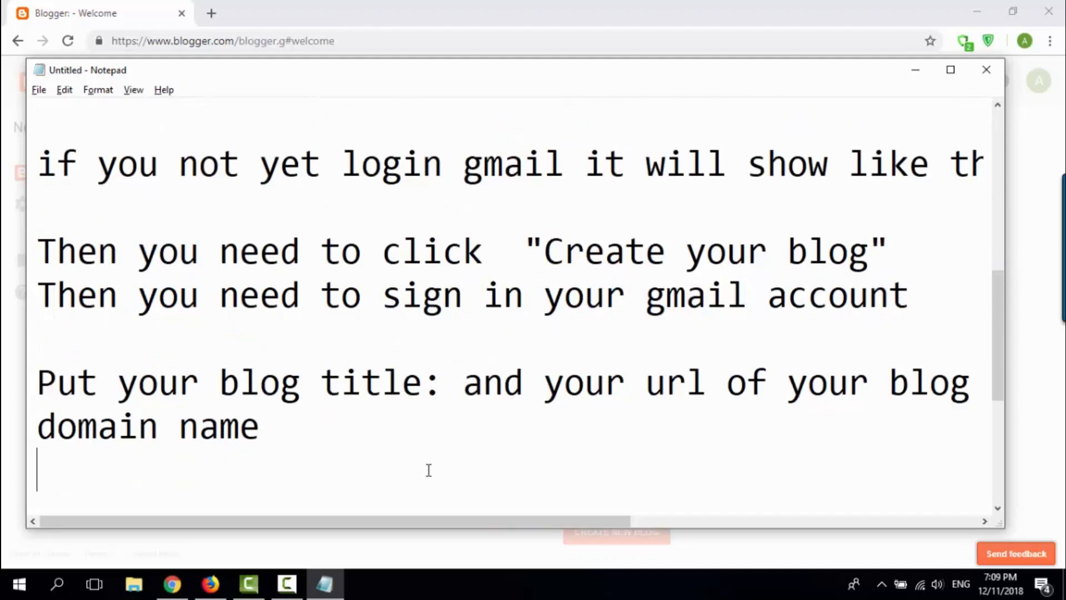
{"action": "type", "text": "And then sel"}
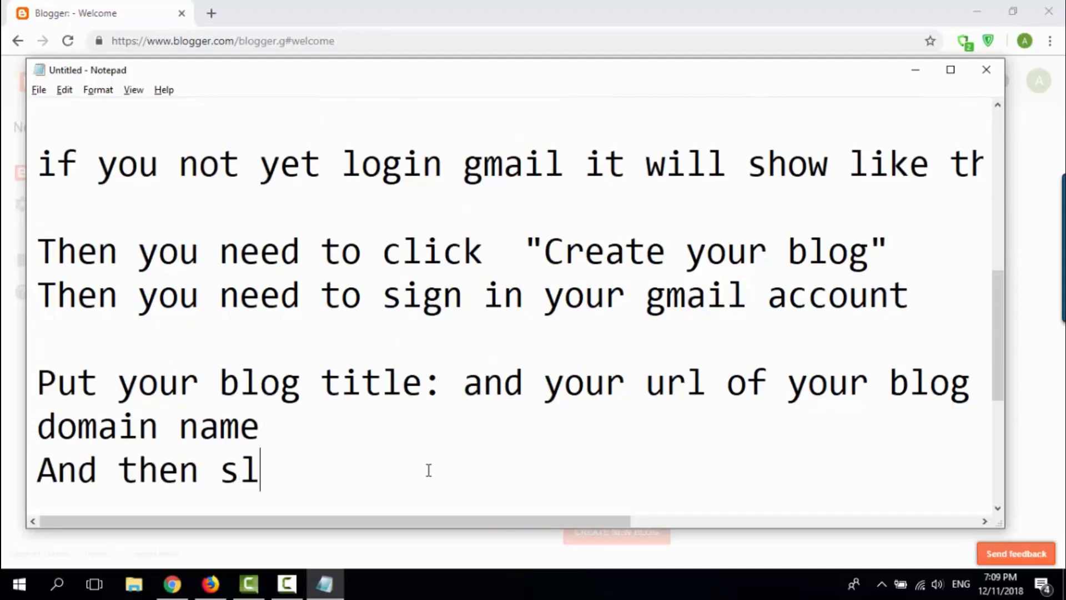
{"action": "type", "text": "e"}
{"action": "key", "text": "BackSpace"}
{"action": "key", "text": "BackSpace"}
{"action": "type", "text": "elect "}
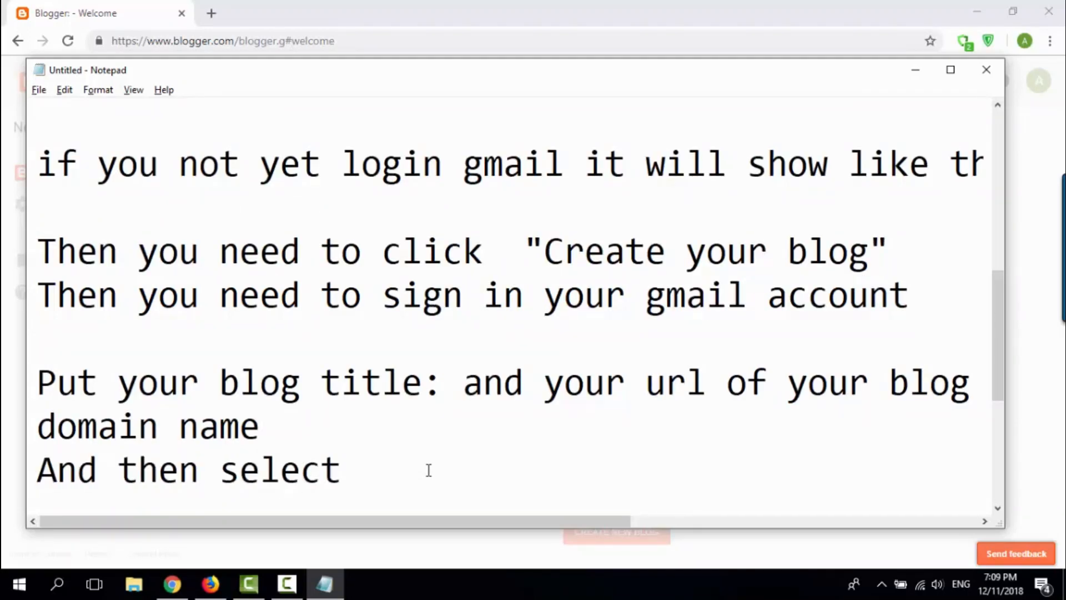
{"action": "type", "text": "theme."}
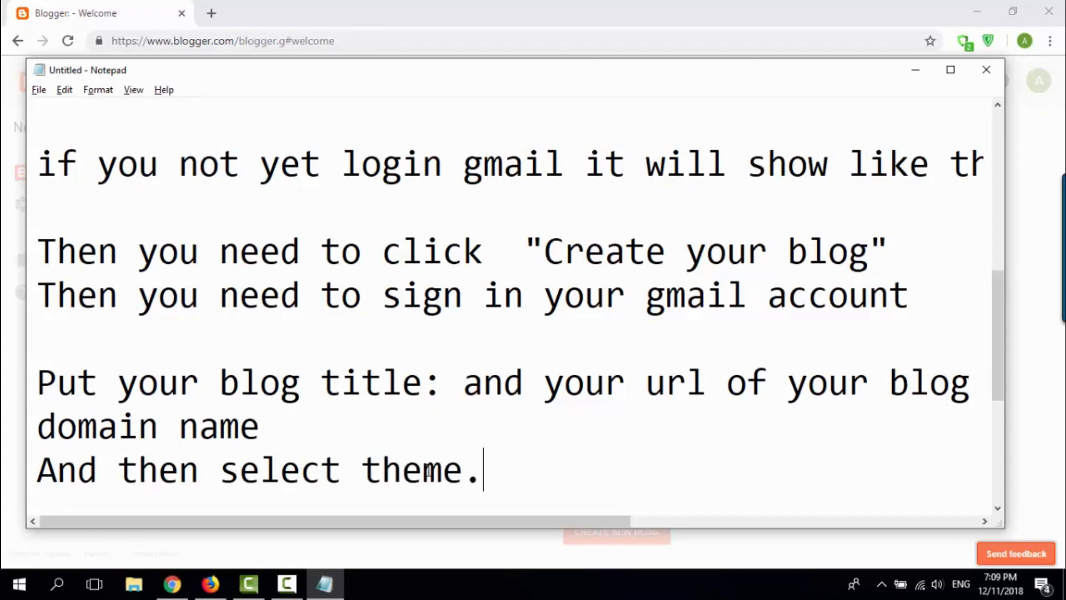
Step: Switch to Blogger in the browser, try the Emporio and Soho themes, return to Contempo and look through the other themes
{"action": "key", "text": "alt+Tab"}
{"action": "left_click", "coordinate": [536, 271]}
{"action": "left_click", "coordinate": [410, 280]}
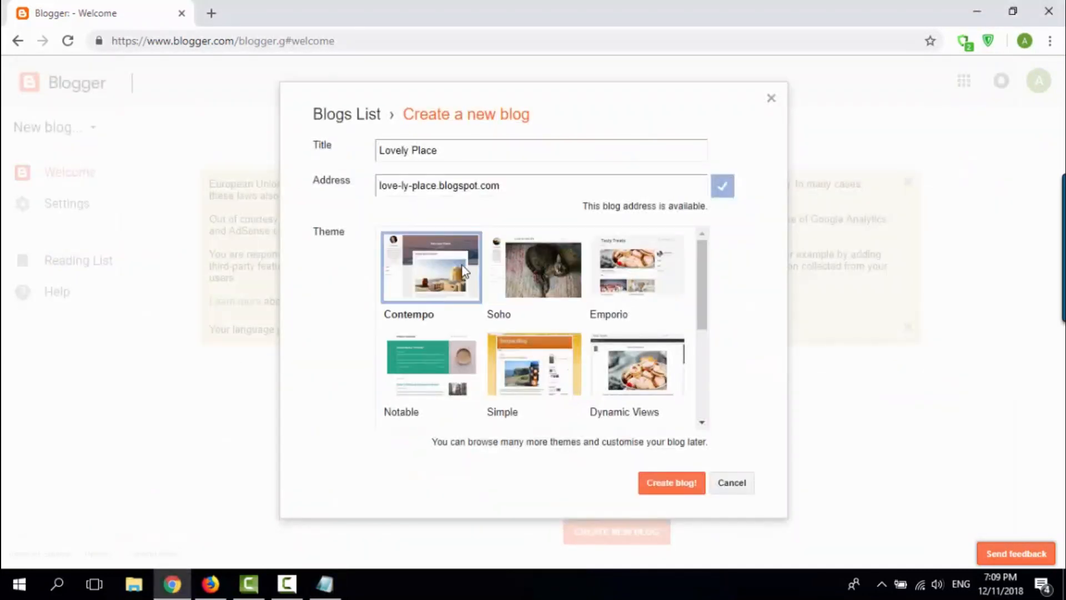
{"action": "left_click", "coordinate": [671, 279]}
{"action": "left_click", "coordinate": [541, 269]}
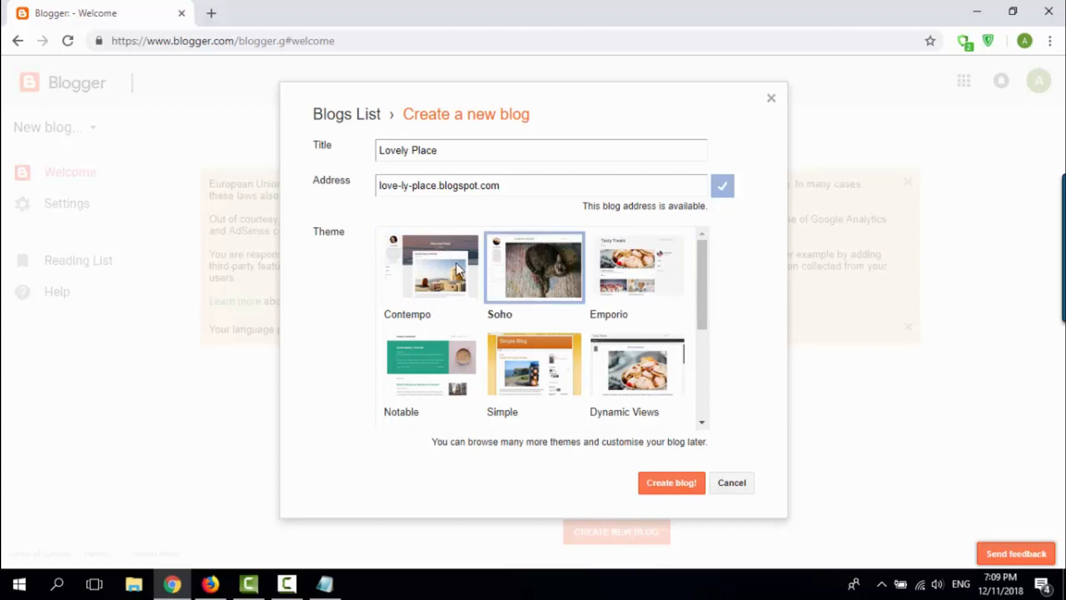
{"action": "left_click", "coordinate": [404, 264]}
{"action": "scroll", "coordinate": [515, 332], "scroll_direction": "down", "scroll_amount": 2}
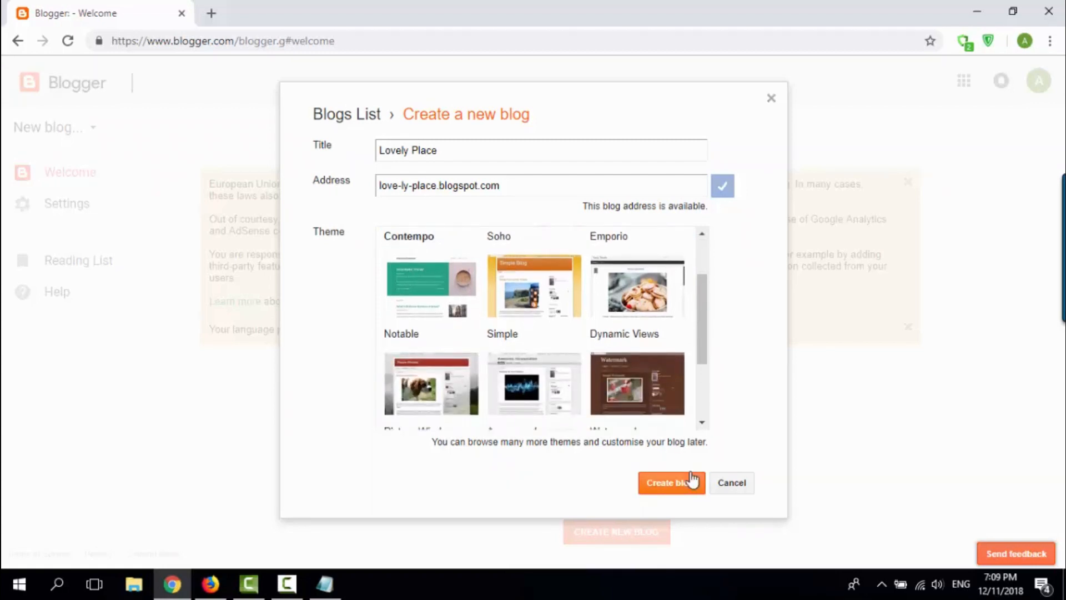
Step: Switch to Notepad and add the line "Click create blog" after a blank line
{"action": "key", "text": "alt+Tab"}
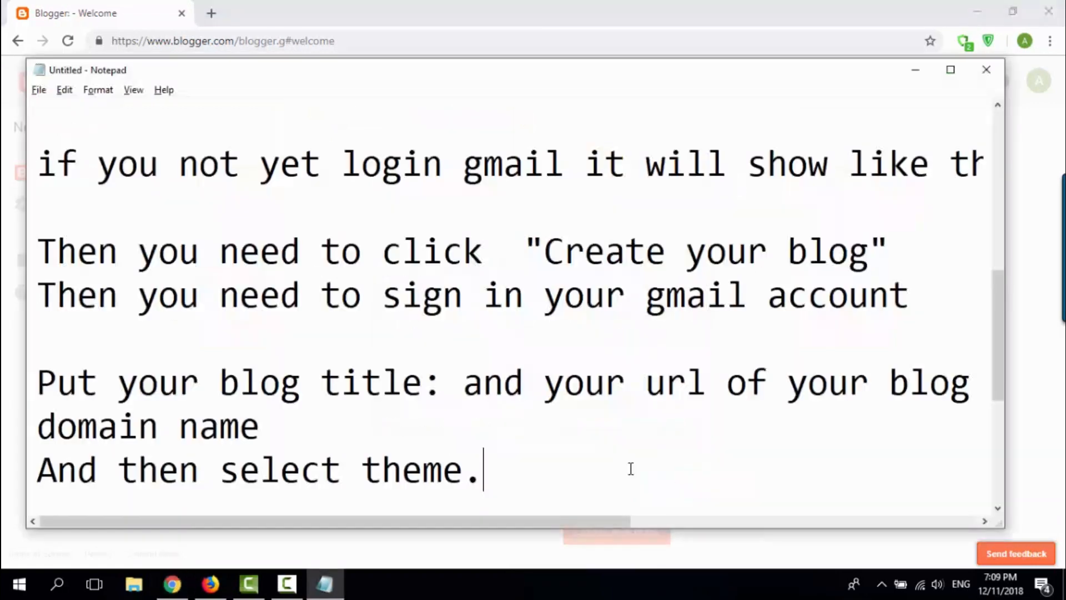
{"action": "key", "text": "Return"}
{"action": "key", "text": "Return"}
{"action": "type", "text": "Cl"}
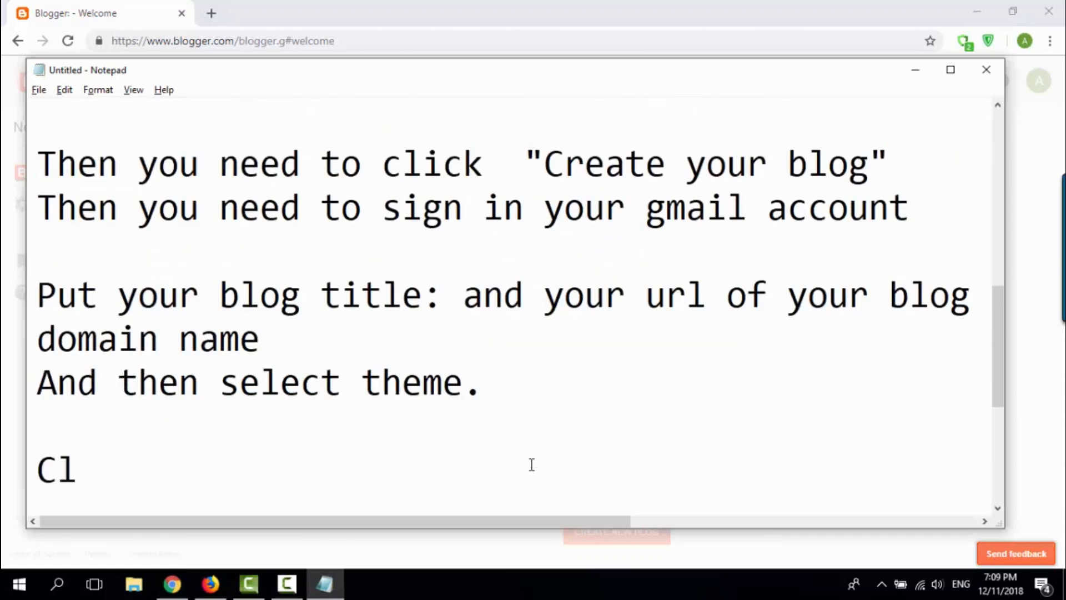
{"action": "type", "text": "ick gre"}
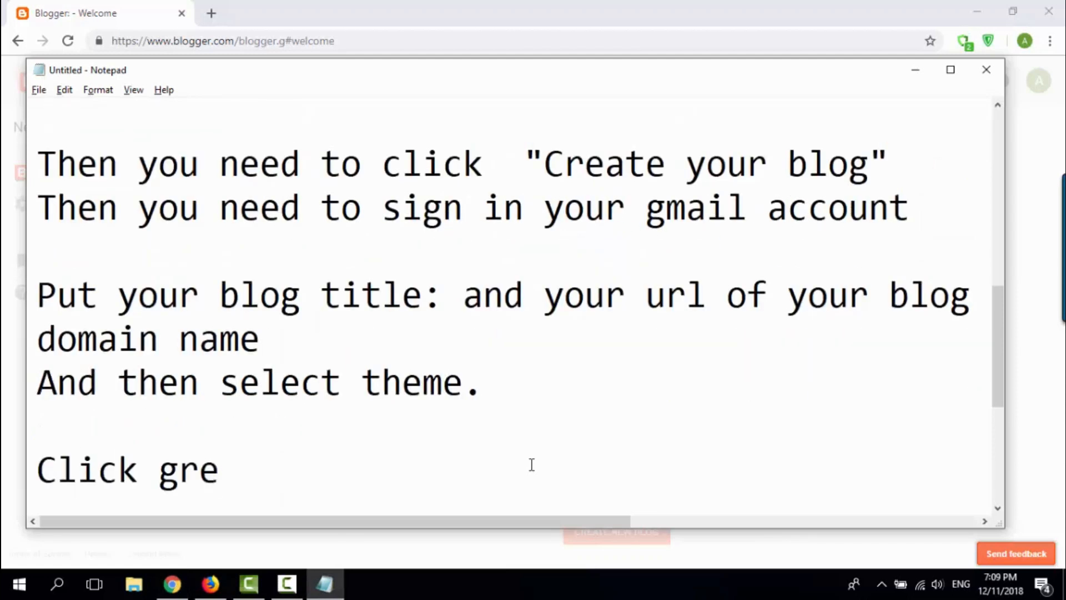
{"action": "key", "text": "BackSpace"}
{"action": "key", "text": "BackSpace"}
{"action": "key", "text": "BackSpace"}
{"action": "type", "text": "cret"}
{"action": "key", "text": "BackSpace"}
{"action": "type", "text": "ate blog"}
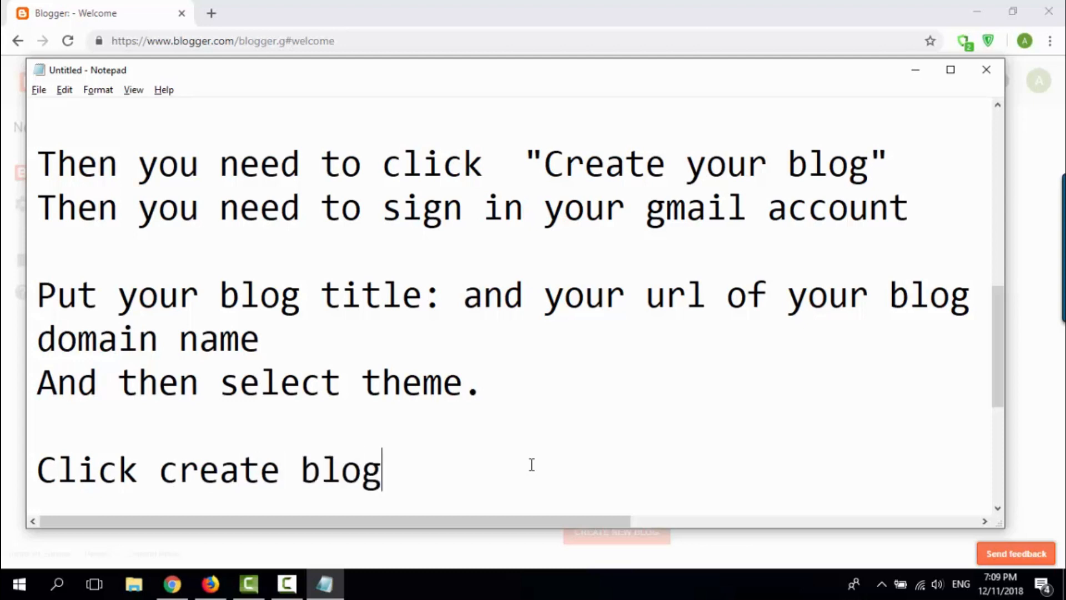
Step: Switch to Blogger in the browser, create the Lovely Place blog and decline the Google Domains offer
{"action": "key", "text": "alt+Tab"}
{"action": "left_click", "coordinate": [669, 484]}
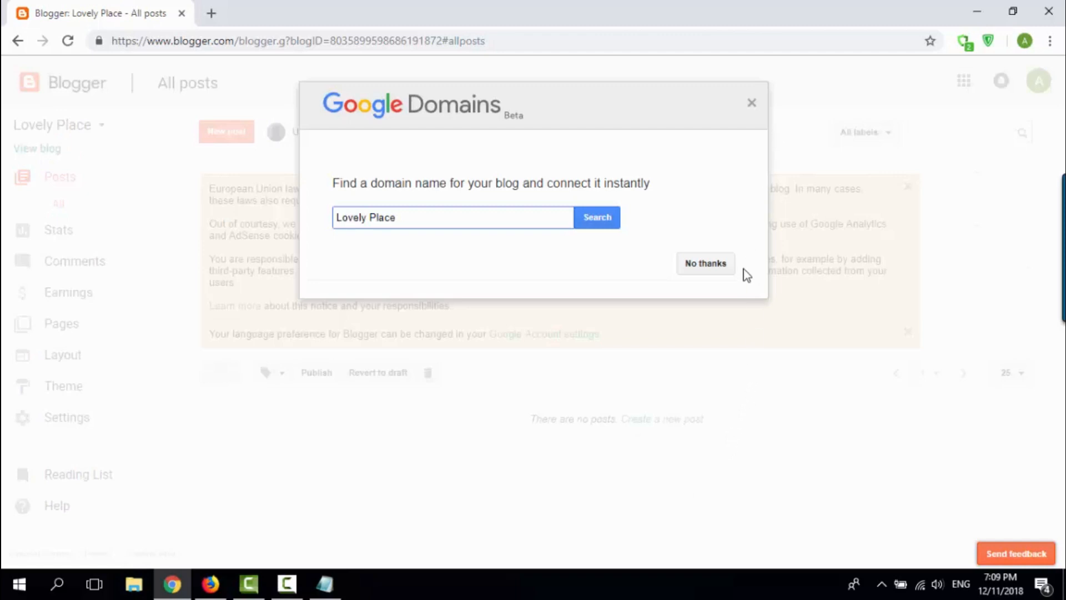
{"action": "left_click", "coordinate": [714, 266]}
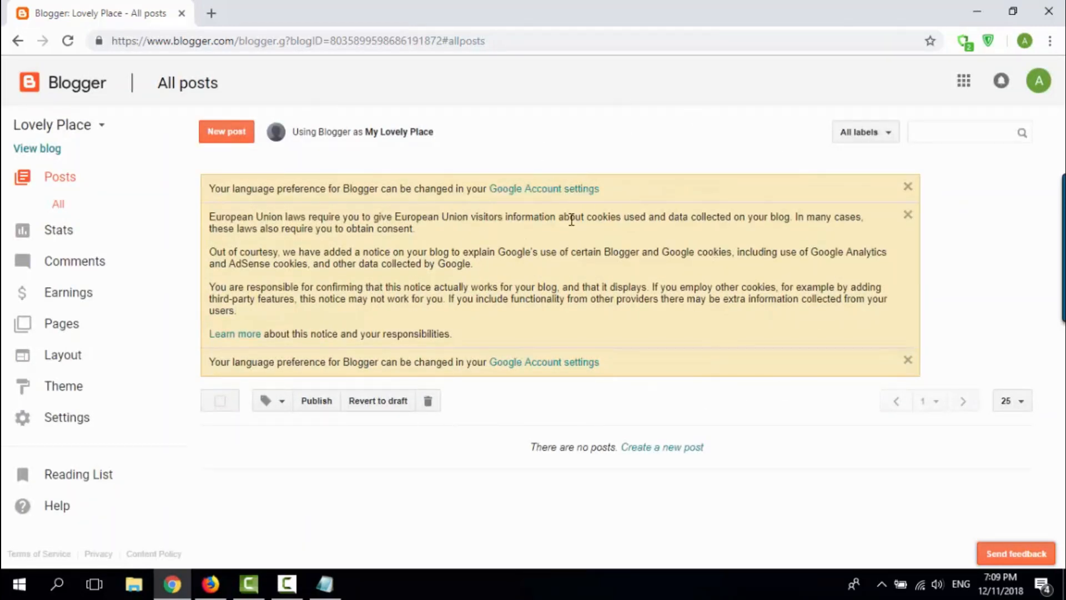
Step: Switch to Notepad and write "Here we go. now we created our own blog or website." a few lines below the last note
{"action": "key", "text": "alt+Tab"}
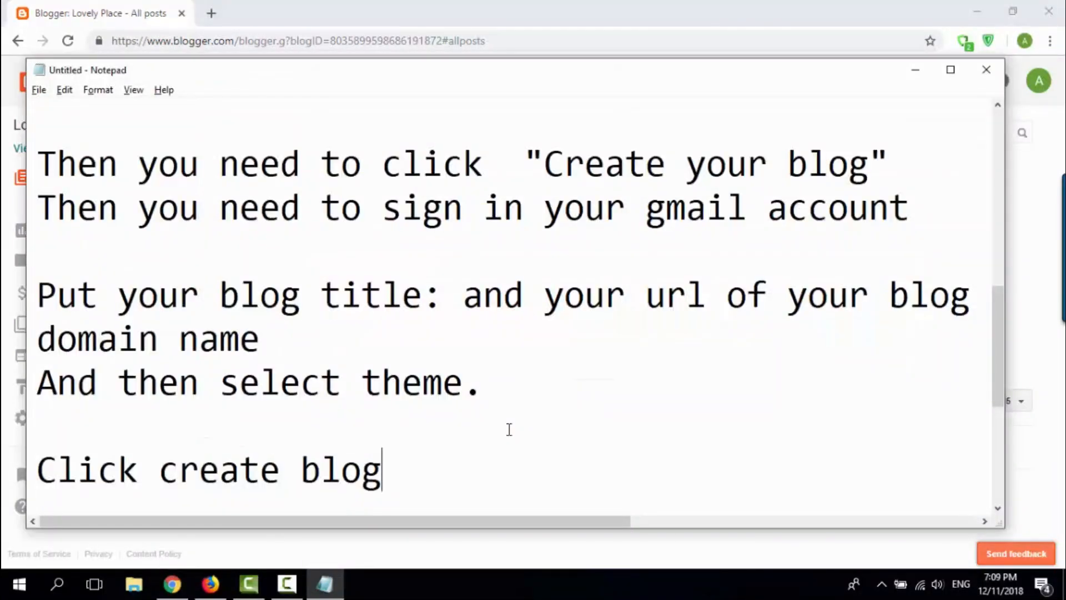
{"action": "key", "text": "Return"}
{"action": "key", "text": "Return"}
{"action": "key", "text": "Return"}
{"action": "key", "text": "Return"}
{"action": "type", "text": "Here"}
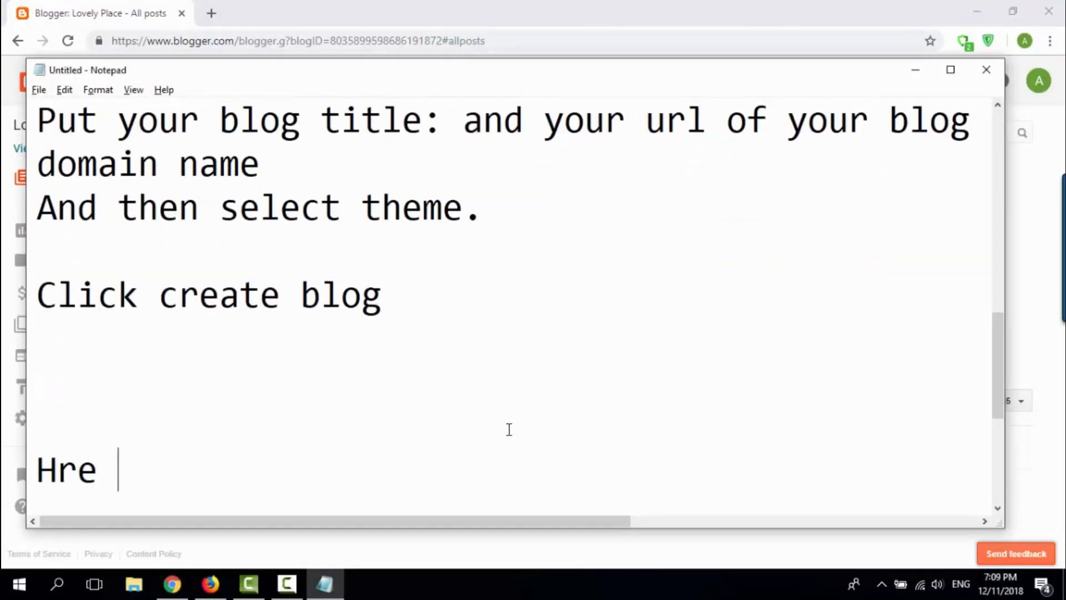
{"action": "key", "text": "BackSpace"}
{"action": "key", "text": "BackSpace"}
{"action": "key", "text": "BackSpace"}
{"action": "type", "text": "ere we"}
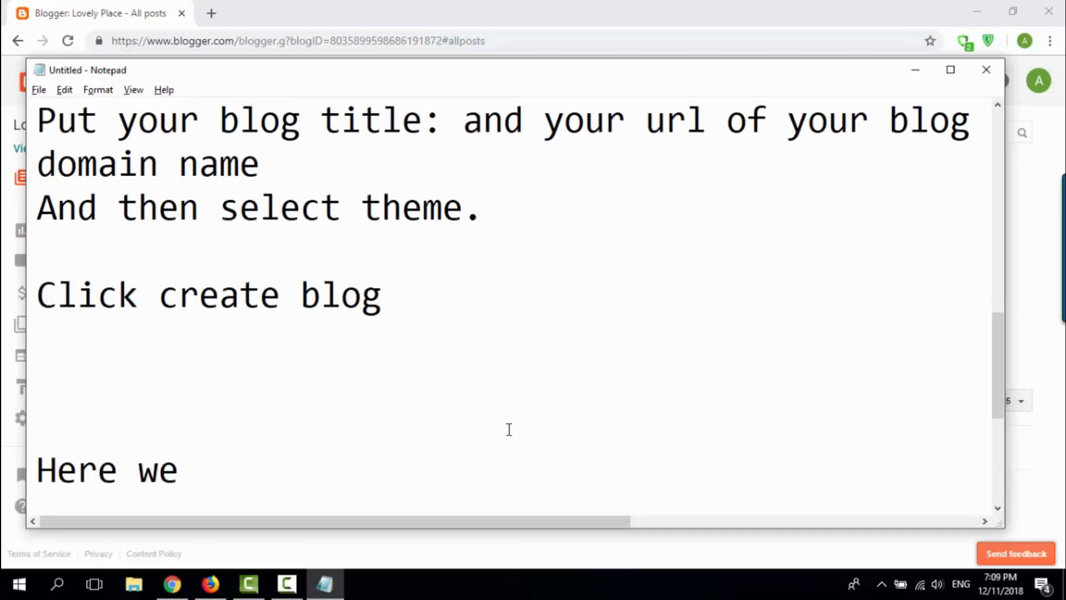
{"action": "type", "text": " go. now "}
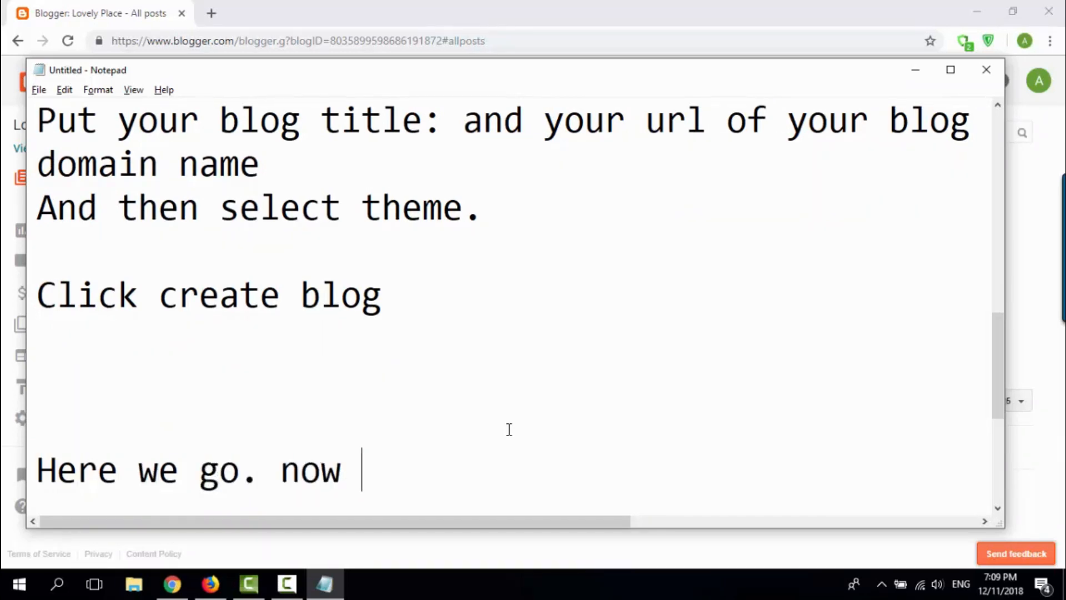
{"action": "type", "text": "we create"}
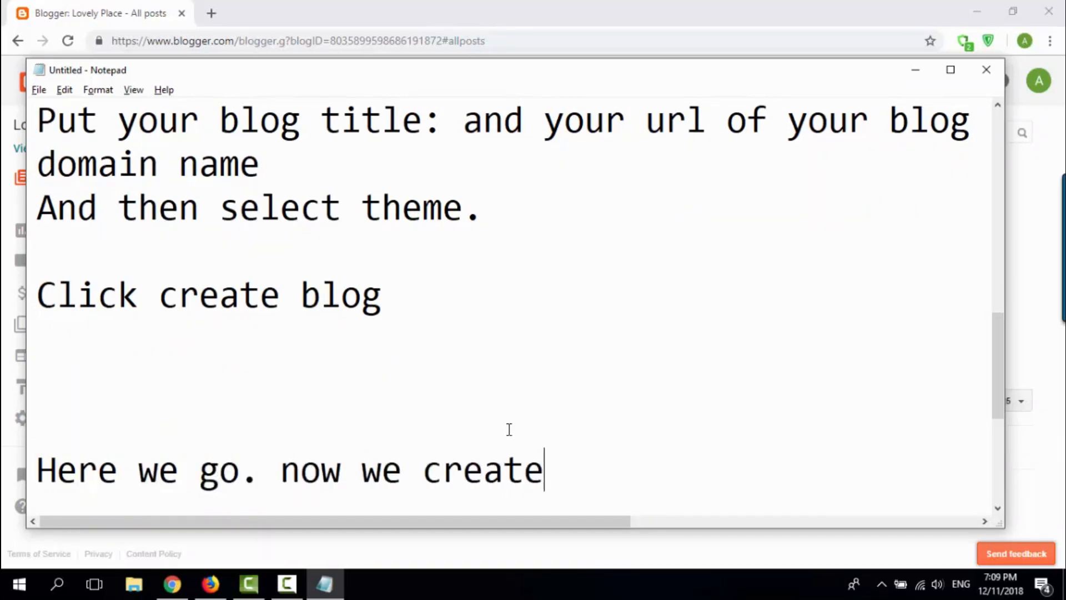
{"action": "type", "text": "d our ow"}
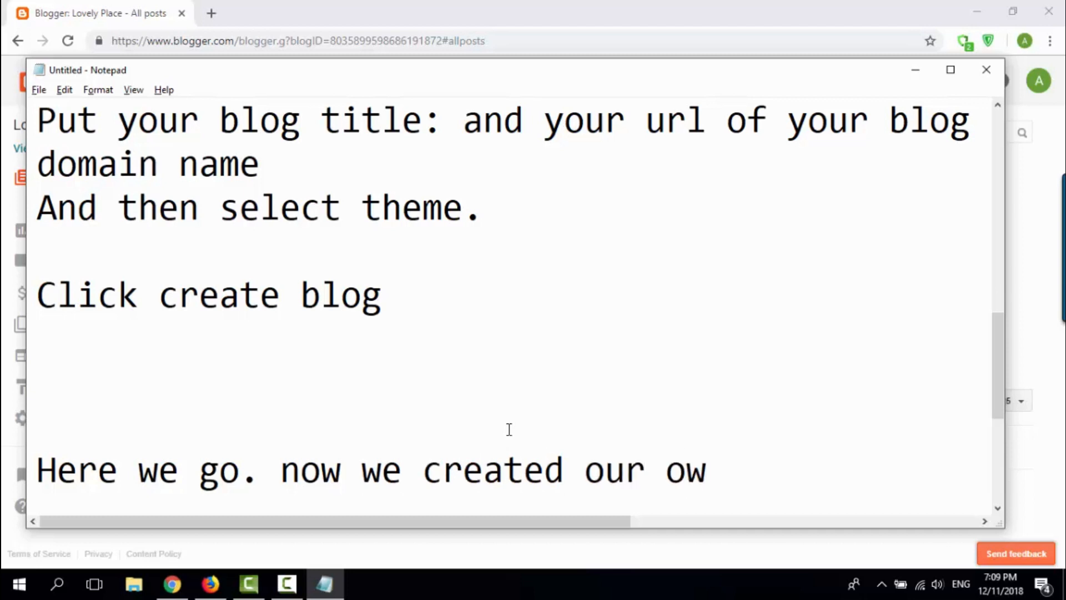
{"action": "type", "text": "n blog or website."}
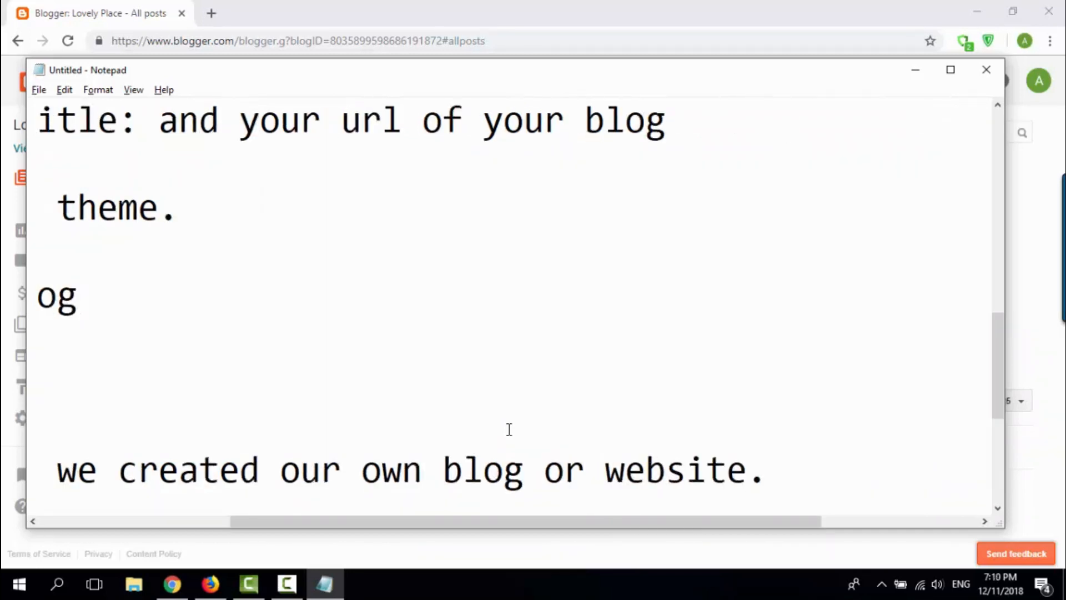
Step: Add the note "But it don't have any content or post yet." below the website sentence
{"action": "key", "text": "Return"}
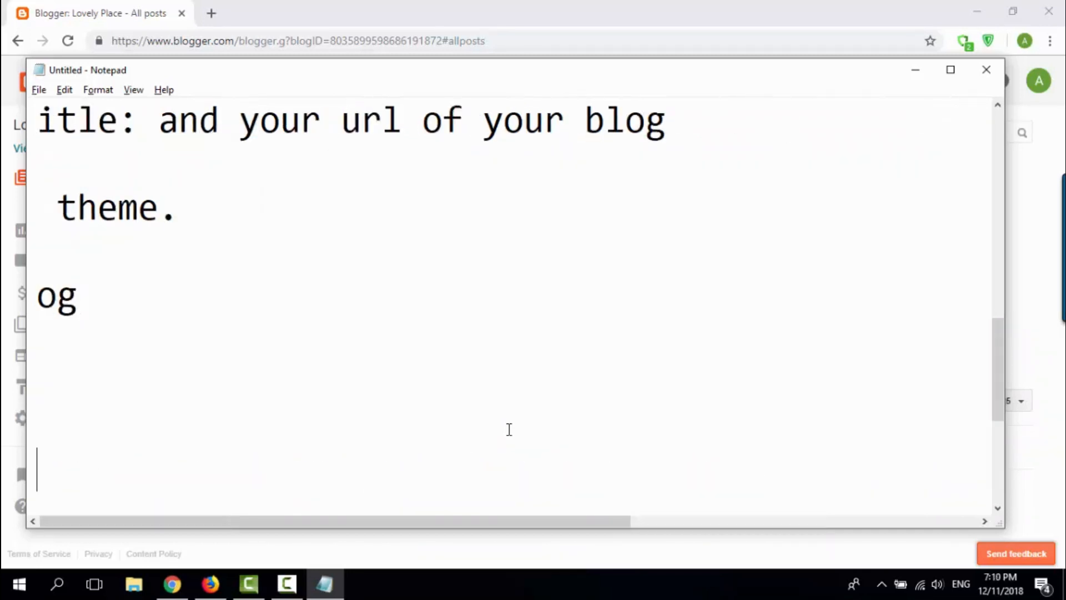
{"action": "type", "text": "Bu"}
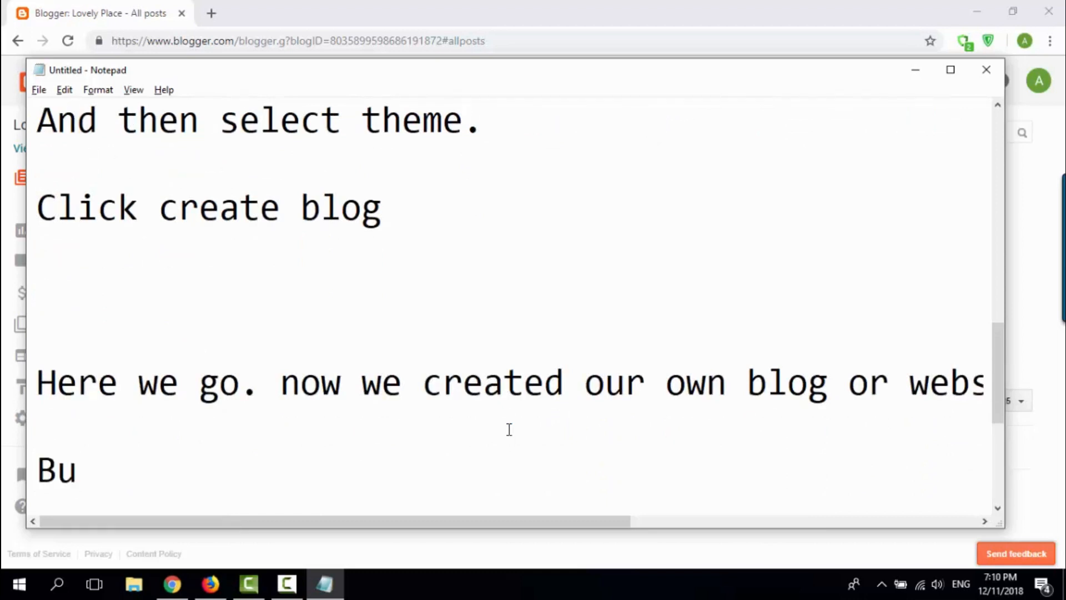
{"action": "type", "text": "t it don't"}
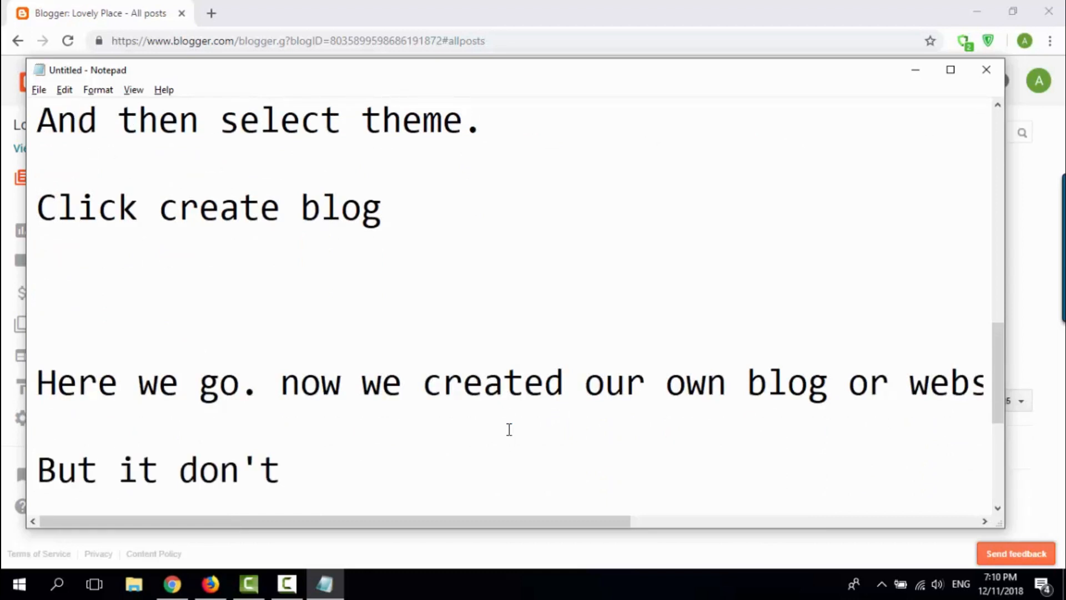
{"action": "type", "text": " have any "}
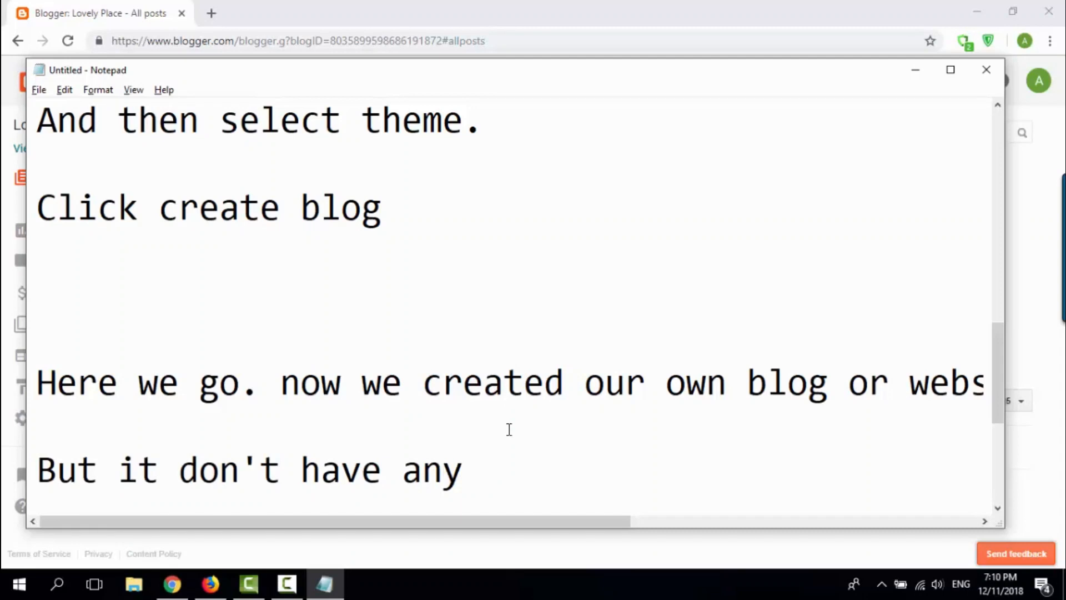
{"action": "type", "text": "conte"}
{"action": "key", "text": "BackSpace"}
{"action": "type", "text": "ten"}
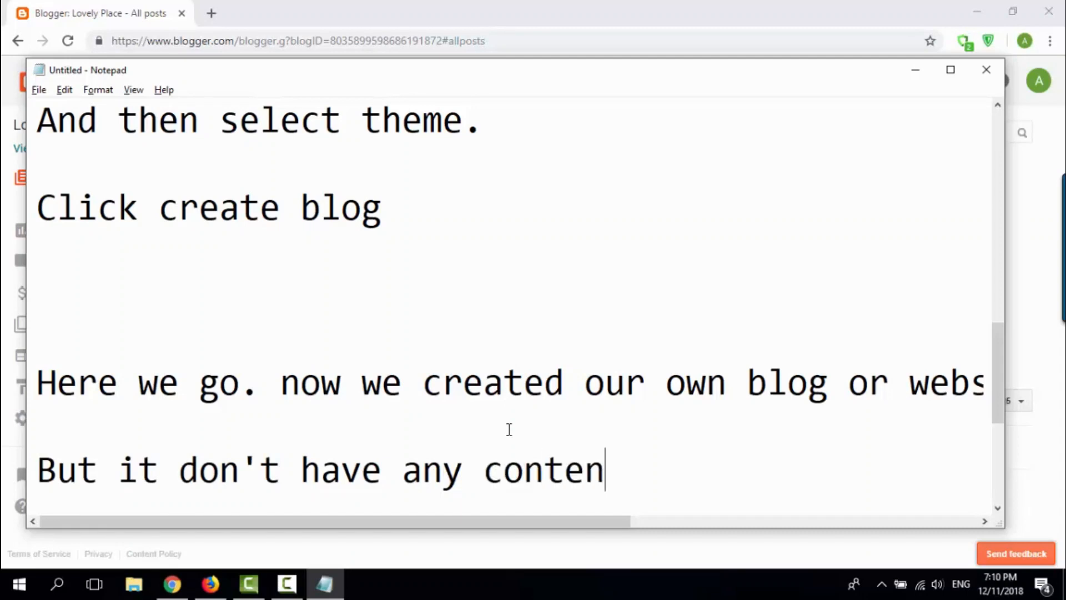
{"action": "type", "text": "t or post"}
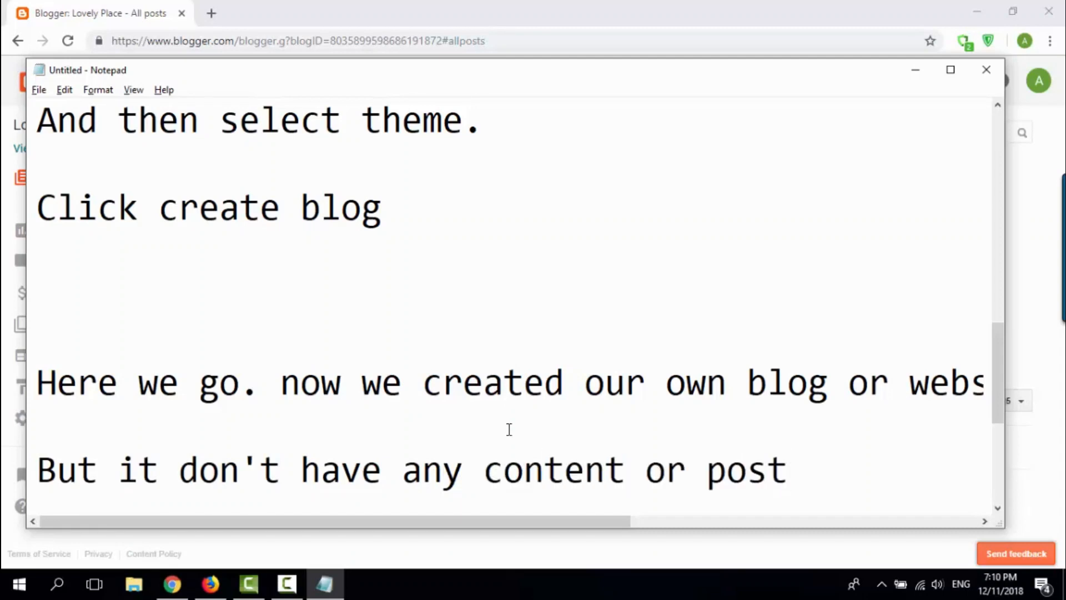
{"action": "type", "text": " yet."}
Step: Add the note "let preview it." after a blank line and switch back to Blogger in the browser
{"action": "key", "text": "Return"}
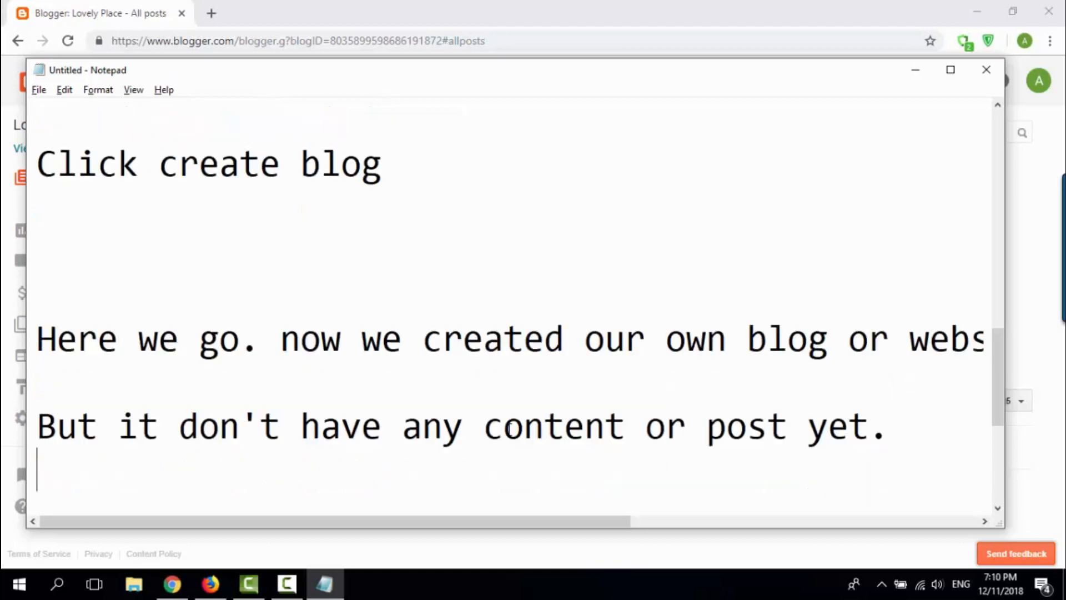
{"action": "key", "text": "Return"}
{"action": "type", "text": "let "}
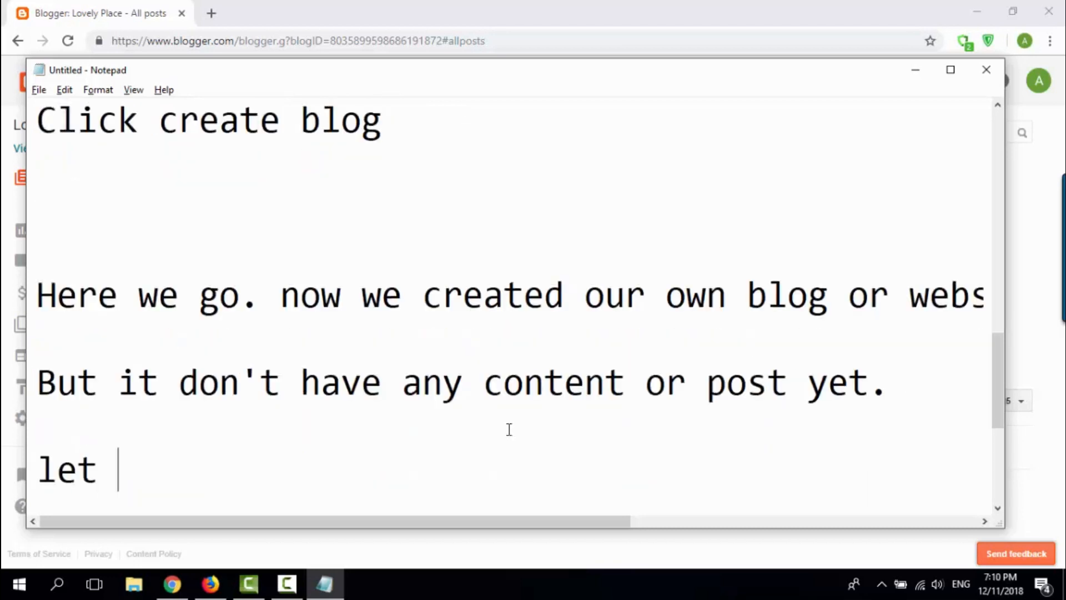
{"action": "type", "text": "preview it."}
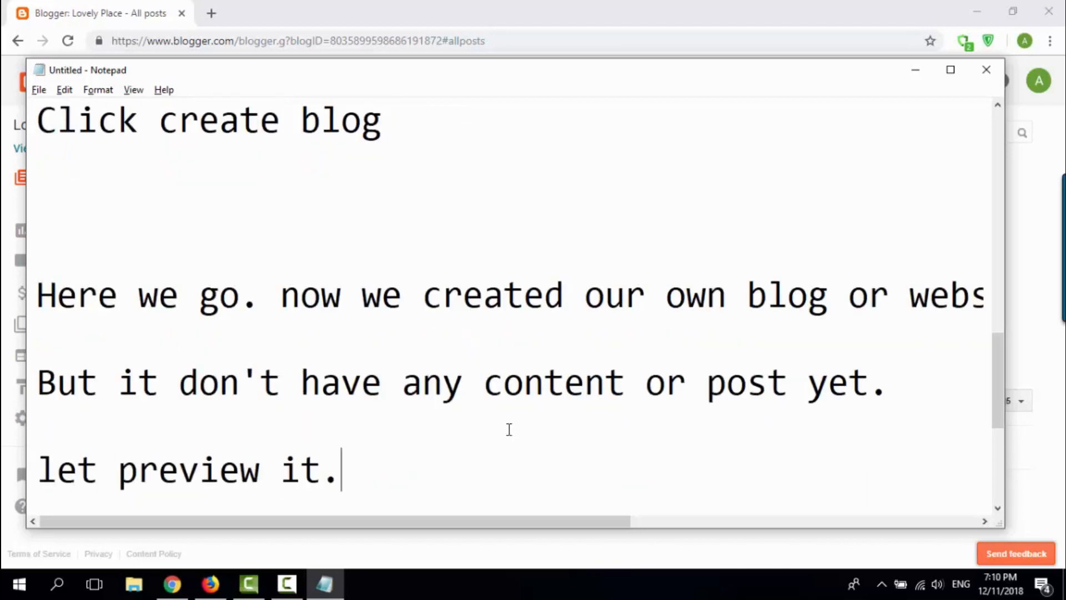
{"action": "key", "text": "alt+Tab"}
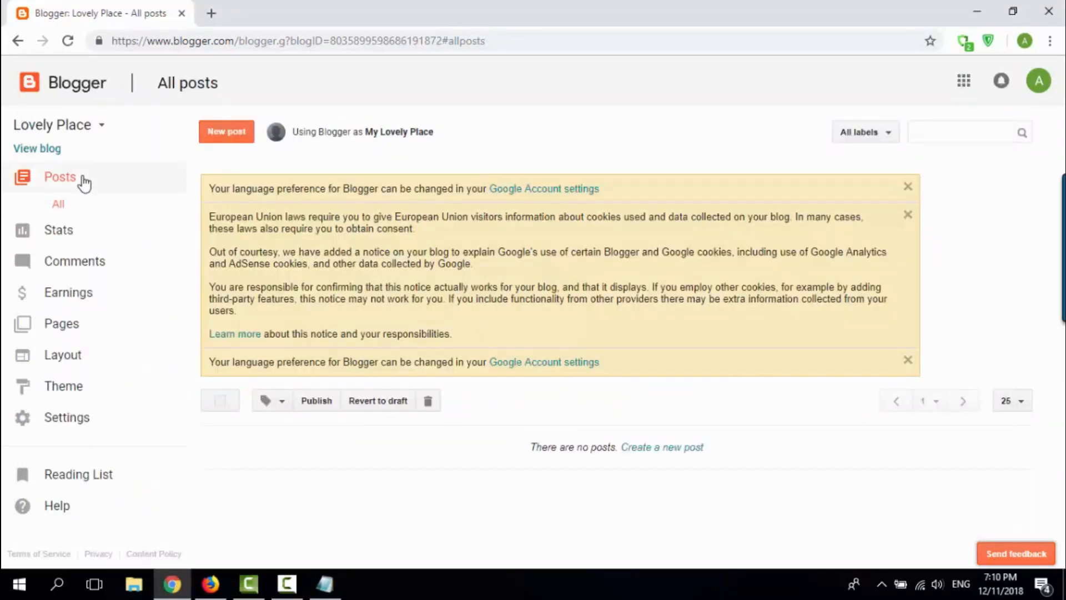
Step: Open the public page of the Lovely Place blog and look at its empty post area
{"action": "left_click", "coordinate": [33, 150]}
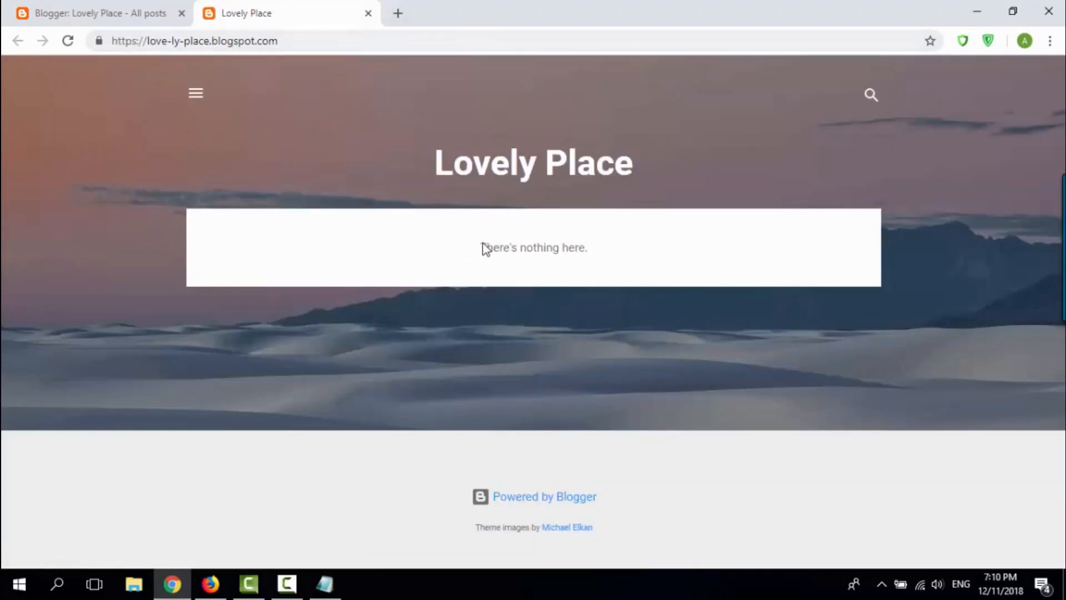
{"action": "left_click_drag", "start_coordinate": [481, 247], "coordinate": [502, 261]}
{"action": "left_click", "coordinate": [638, 248]}
{"action": "left_click", "coordinate": [736, 278]}
Step: Switch to Notepad and append "so it will show nothing....as you can see." to the "let preview it." line
{"action": "key", "text": "alt+Tab"}
{"action": "type", "text": "so i w"}
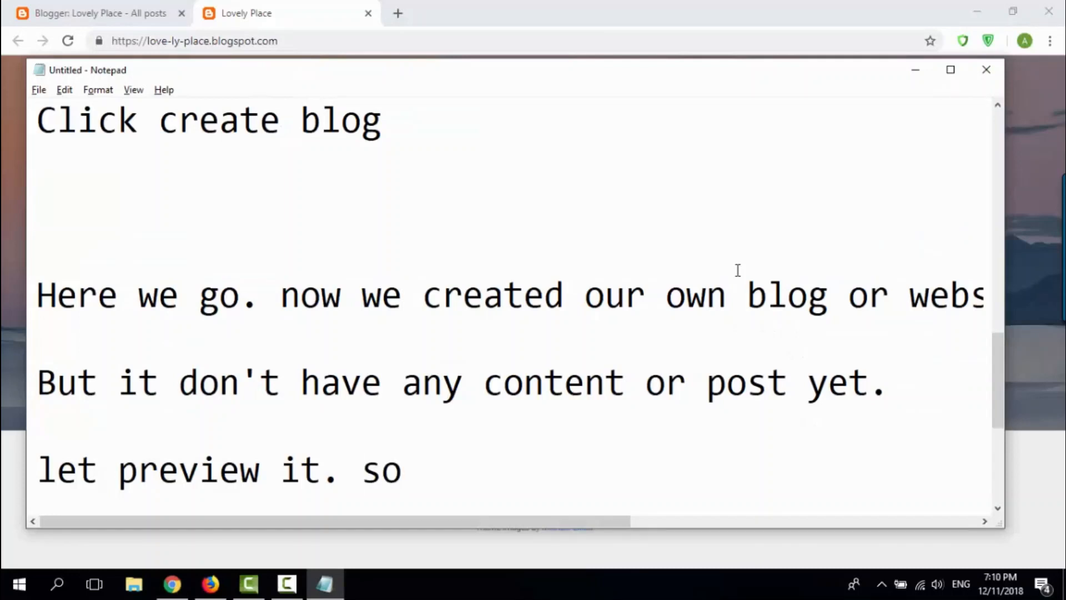
{"action": "key", "text": "BackSpace"}
{"action": "key", "text": "BackSpace"}
{"action": "type", "text": "t will"}
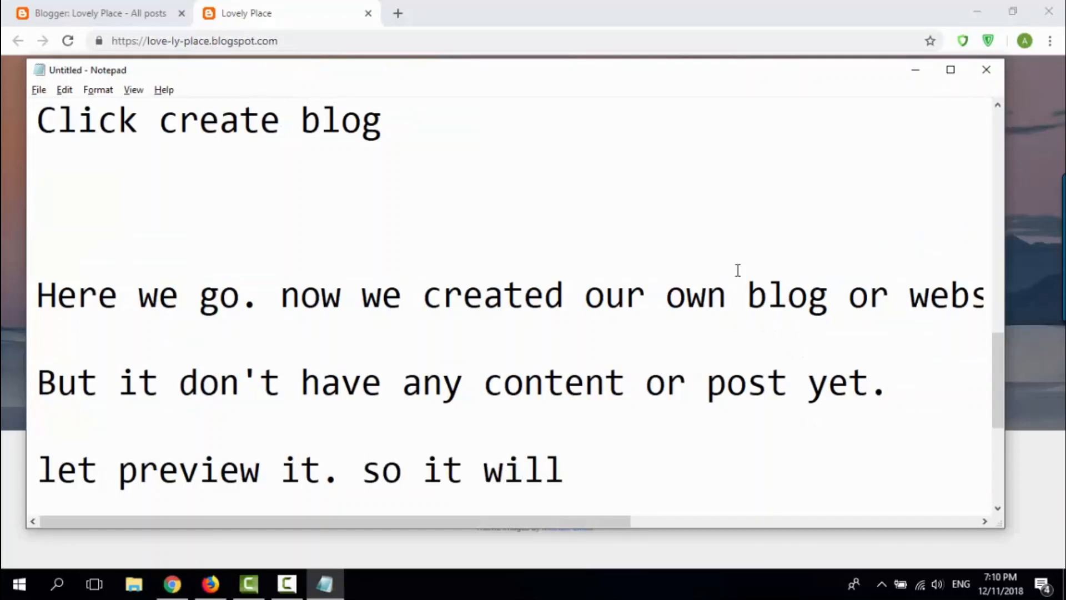
{"action": "type", "text": " show nothing "}
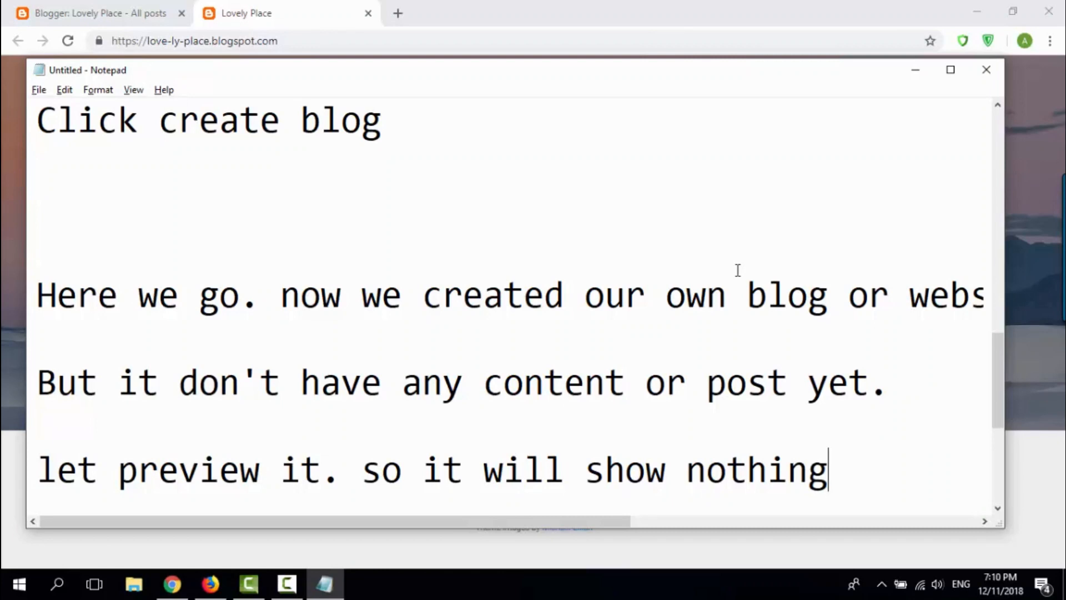
{"action": "type", "text": "....s"}
{"action": "key", "text": "BackSpace"}
{"action": "type", "text": "as you "}
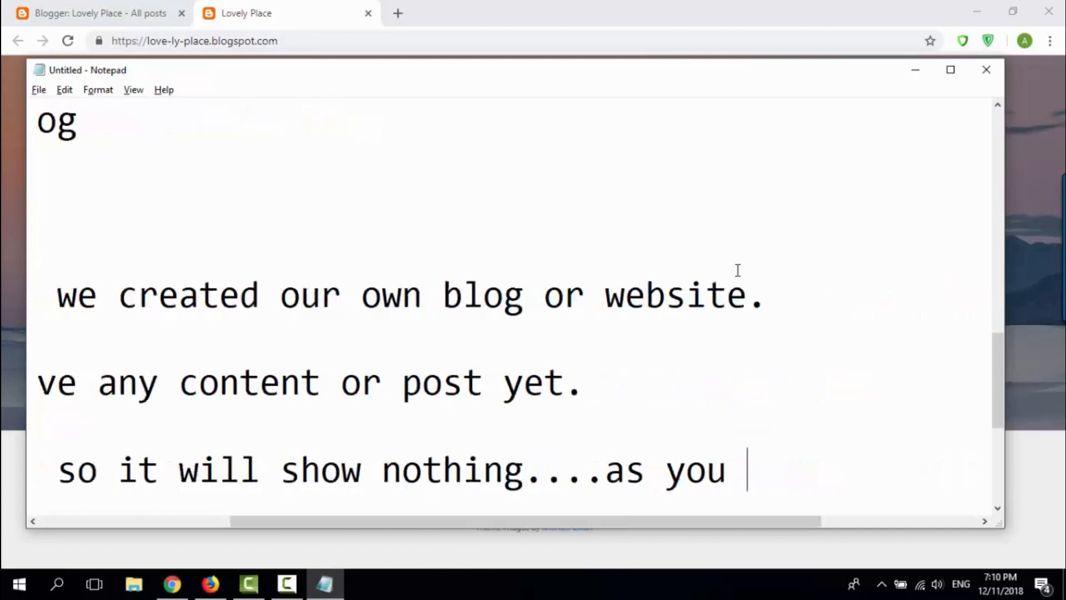
{"action": "type", "text": "can see."}
Step: Switch to the blog preview in the browser and check the blog's sidebar menu
{"action": "key", "text": "alt+Tab"}
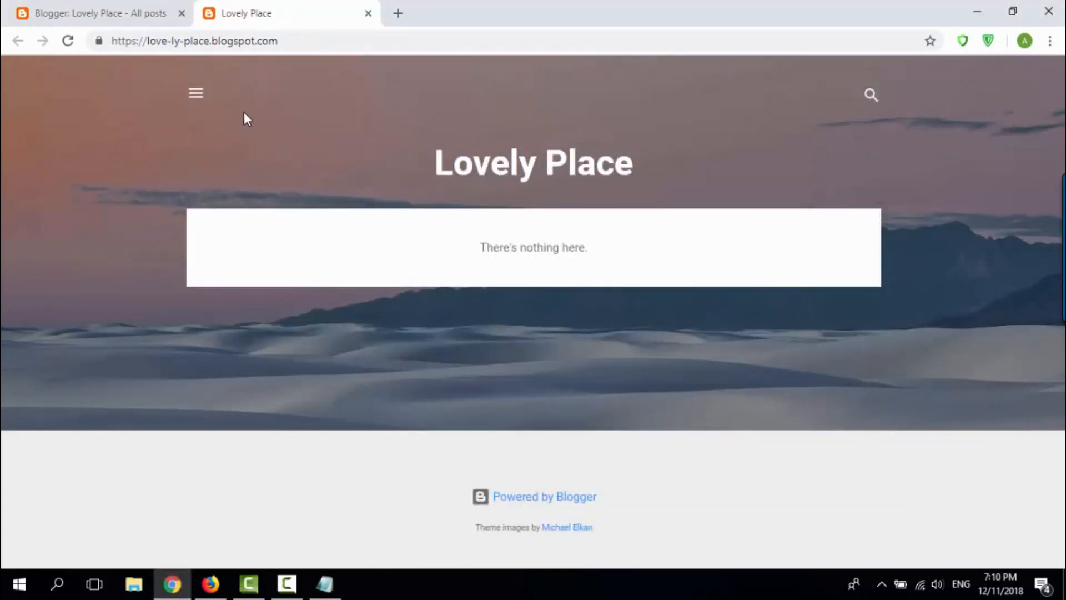
{"action": "left_click", "coordinate": [195, 93]}
{"action": "left_click", "coordinate": [328, 114]}
Step: Switch to Notepad and write "So now we going to create new post by click new post." below the preview note
{"action": "key", "text": "alt+Tab"}
{"action": "key", "text": "Return"}
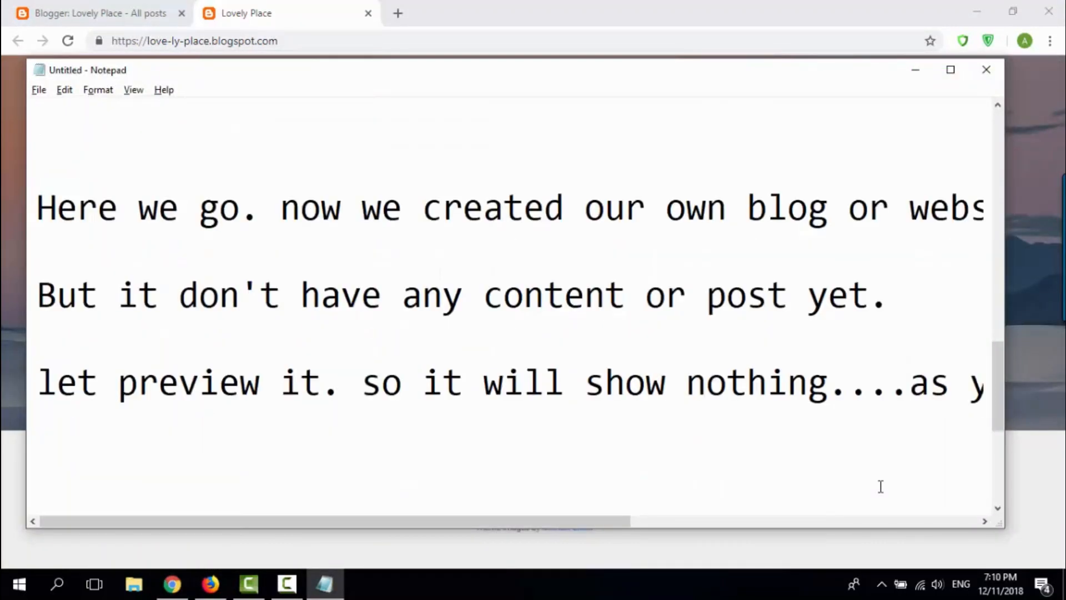
{"action": "type", "text": "So now we"}
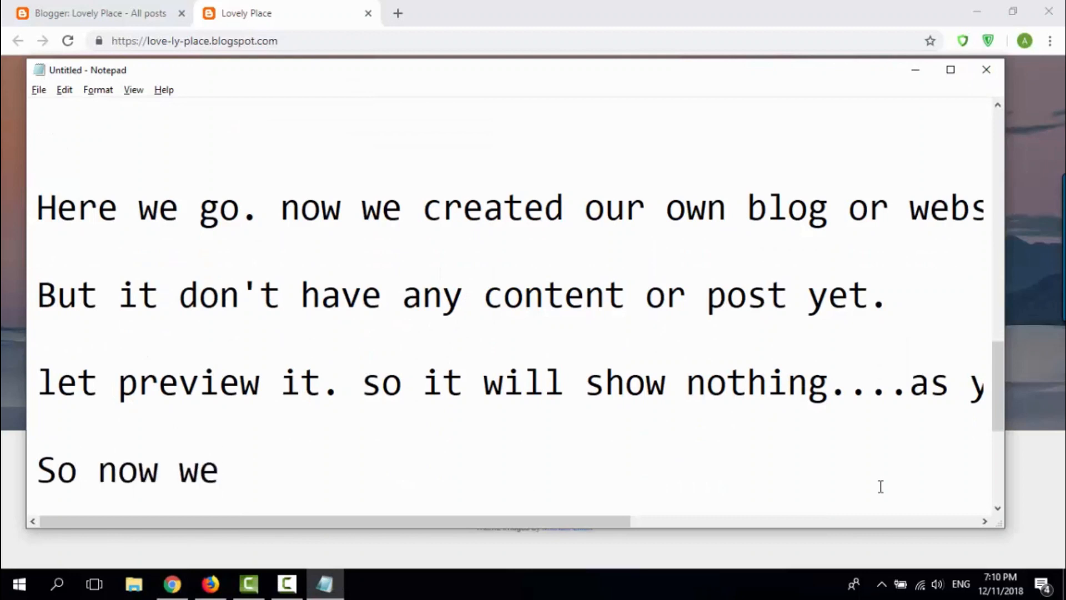
{"action": "type", "text": " going to create new post"}
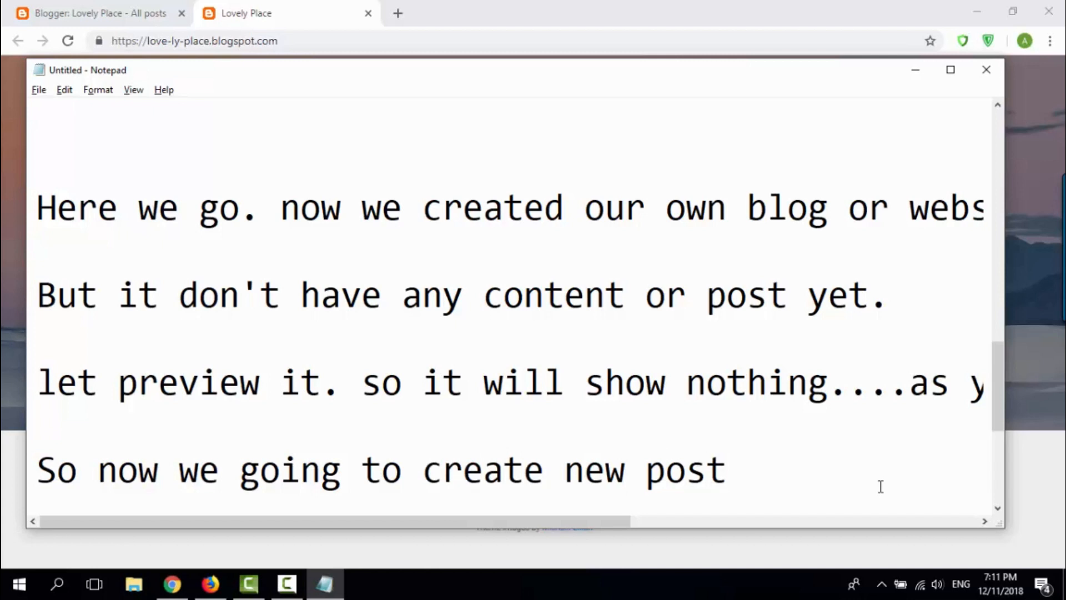
{"action": "type", "text": "by click "}
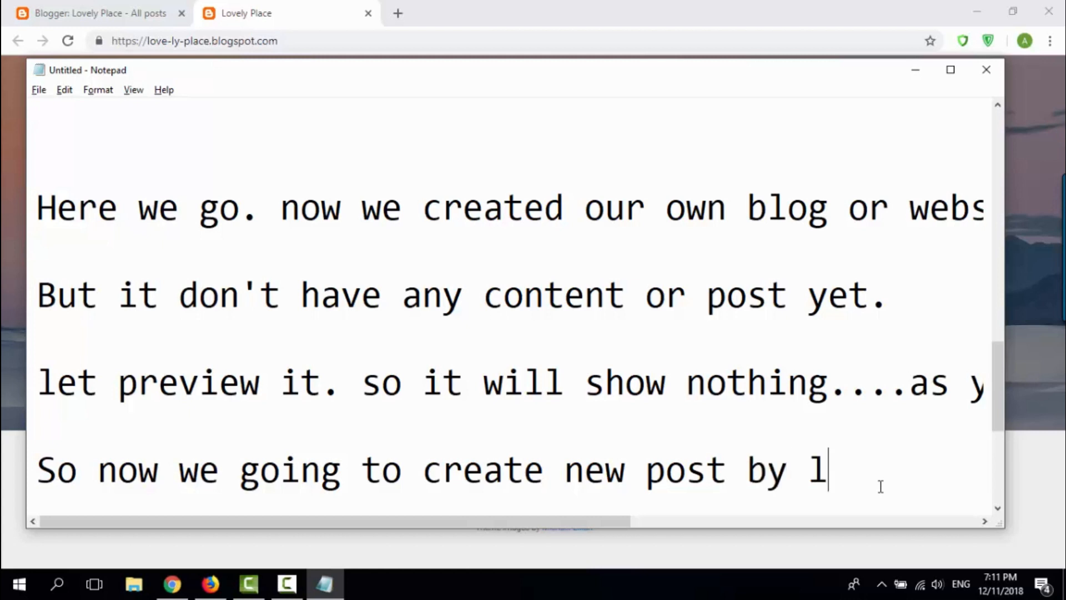
{"action": "type", "text": "new post"}
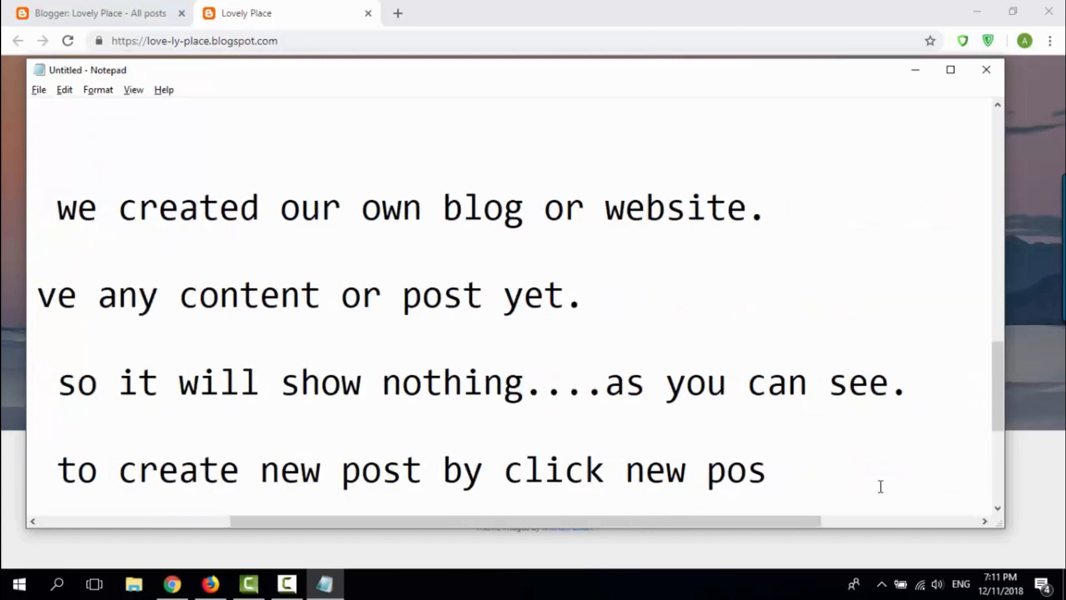
Step: Switch to the Blogger dashboard in the browser and open a new blank post for Lovely Place
{"action": "key", "text": "alt+Tab"}
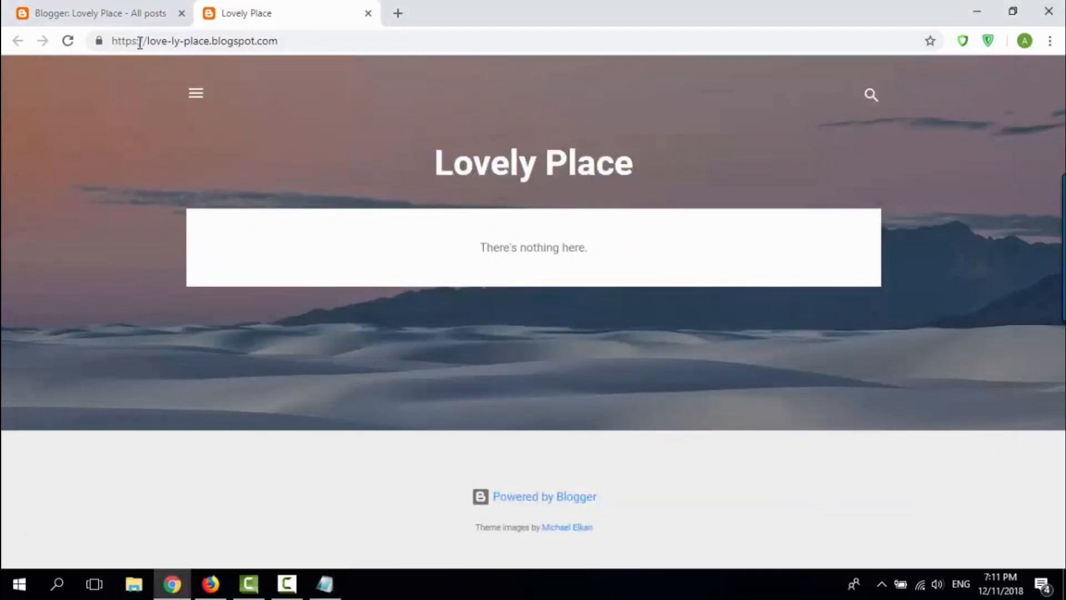
{"action": "left_click", "coordinate": [135, 22]}
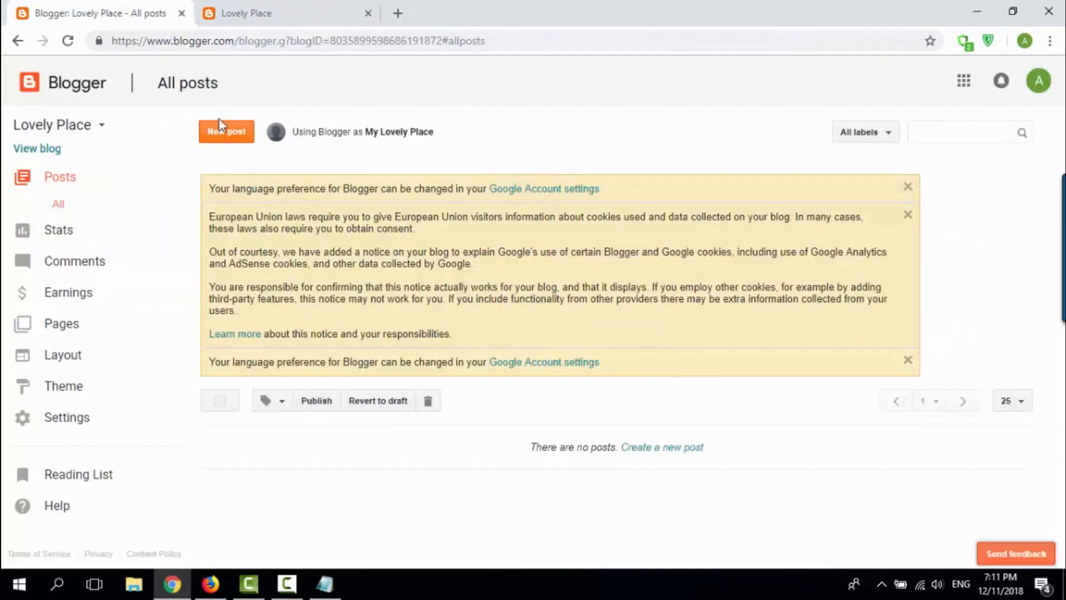
{"action": "left_click", "coordinate": [220, 133]}
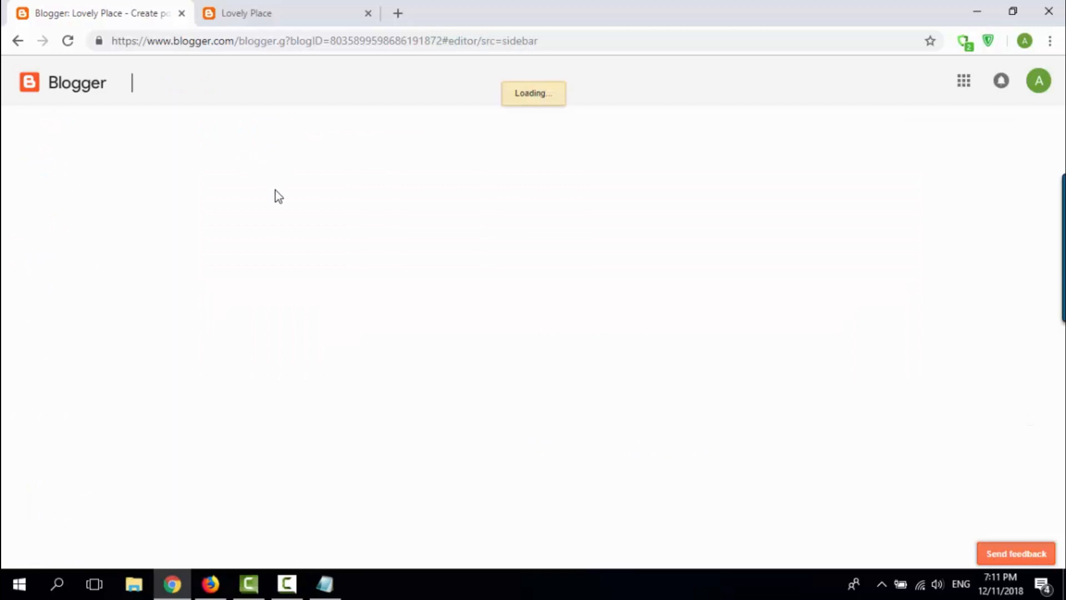
{"action": "key", "text": "alt+Tab"}
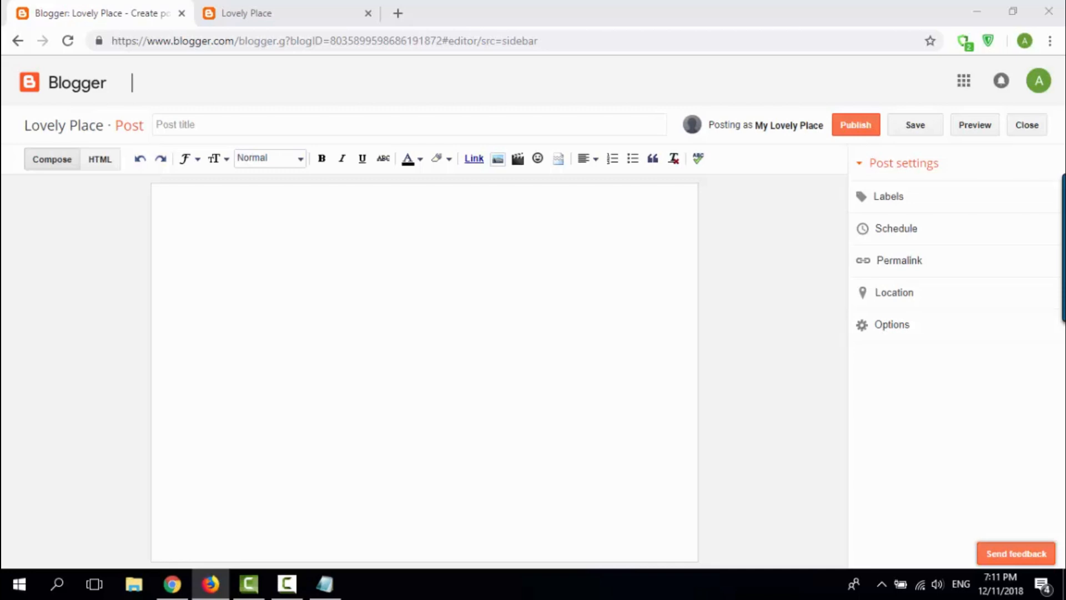
{"action": "left_click", "coordinate": [464, 295]}
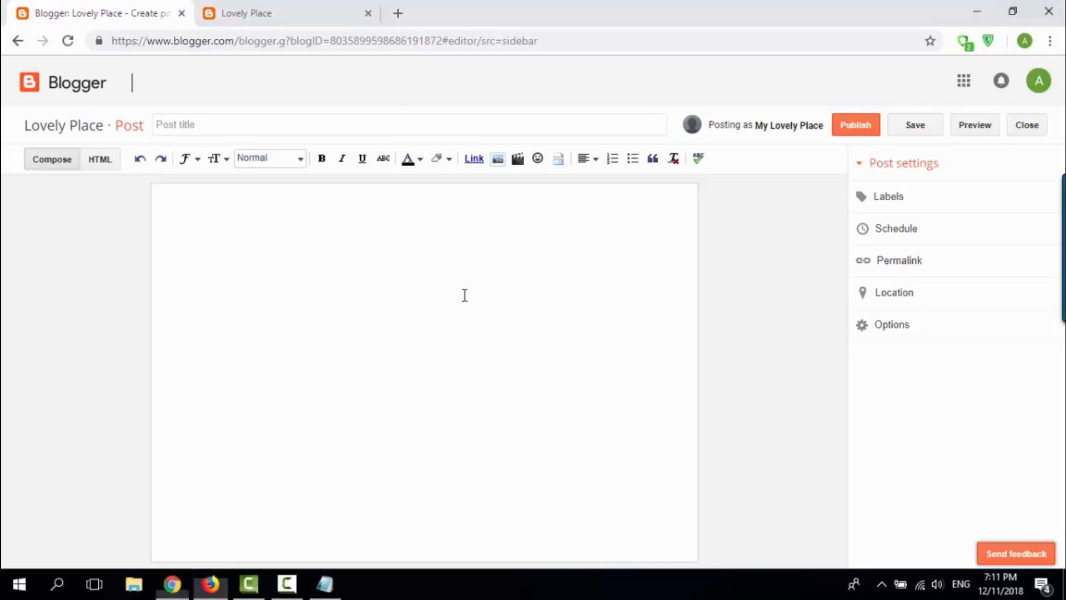
{"action": "left_click", "coordinate": [209, 134]}
Step: Switch back to Notepad and review the tutorial notes written so far
{"action": "key", "text": "alt+Tab"}
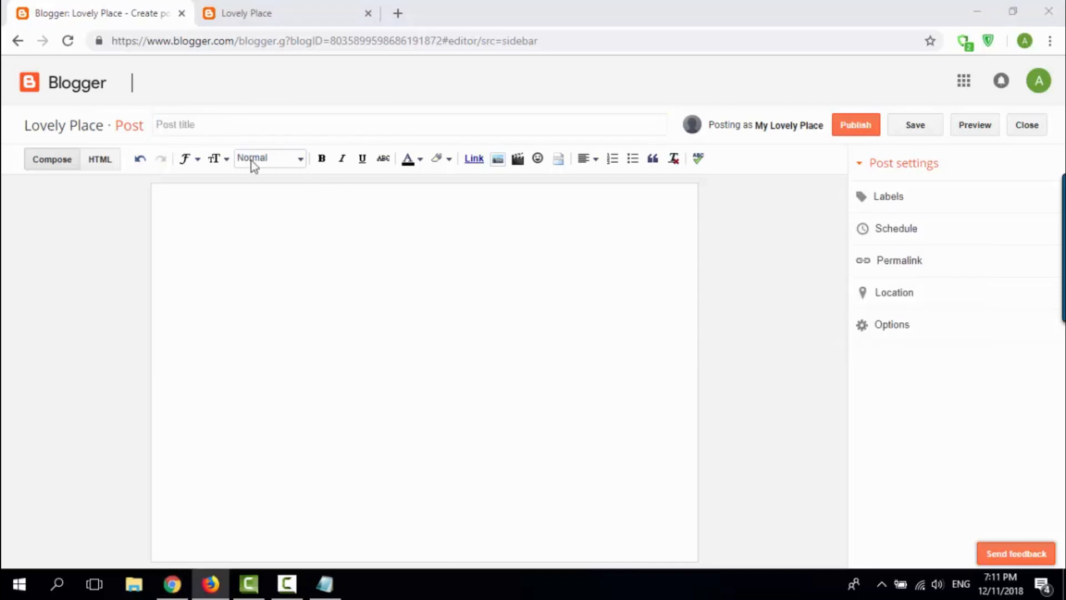
{"action": "key", "text": "alt+Tab"}
{"action": "key", "text": "alt+Tab"}
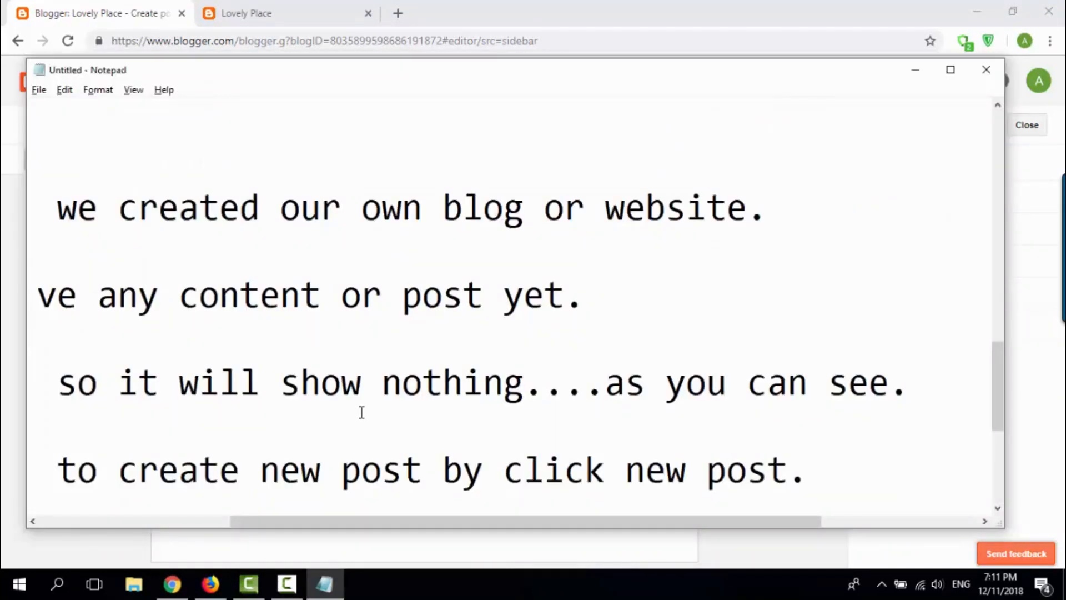
{"action": "left_click", "coordinate": [500, 443]}
{"action": "scroll", "coordinate": [488, 462], "scroll_direction": "down", "scroll_amount": 3}
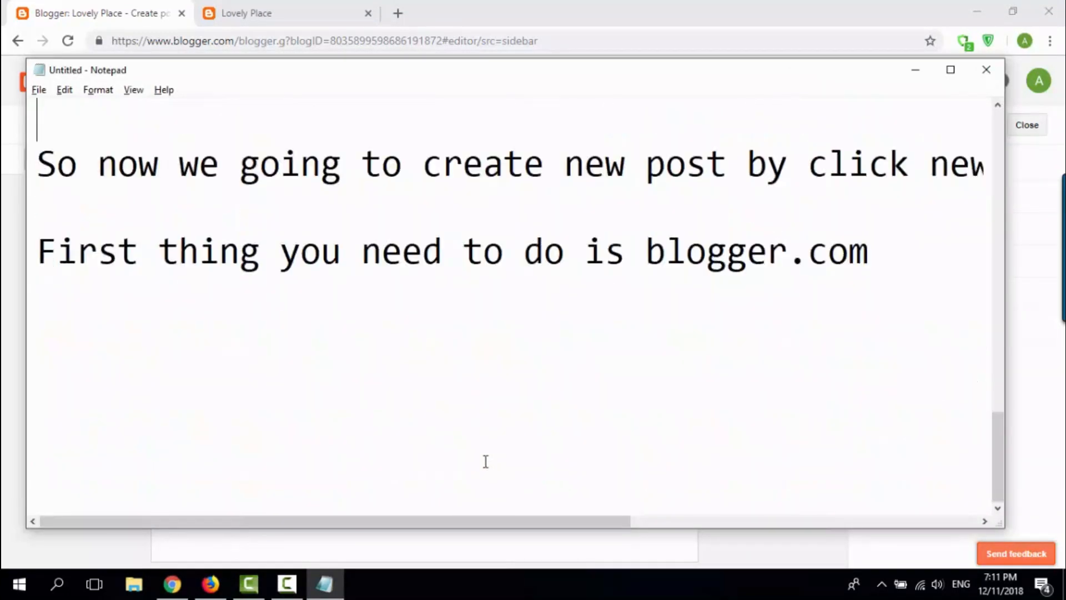
{"action": "left_click", "coordinate": [873, 270]}
{"action": "key", "text": "Down"}
{"action": "key", "text": "Down"}
{"action": "key", "text": "Down"}
{"action": "key", "text": "Down"}
{"action": "key", "text": "Down"}
{"action": "key", "text": "Left"}
{"action": "key", "text": "Left"}
{"action": "key", "text": "Left"}
{"action": "key", "text": "Left"}
{"action": "key", "text": "Left"}
{"action": "key", "text": "Left"}
{"action": "key", "text": "Left"}
{"action": "key", "text": "Left"}
{"action": "key", "text": "Left"}
{"action": "key", "text": "Left"}
{"action": "key", "text": "Left"}
{"action": "key", "text": "Left"}
{"action": "key", "text": "Left"}
{"action": "key", "text": "Left"}
{"action": "key", "text": "Left"}
{"action": "key", "text": "Left"}
{"action": "key", "text": "Left"}
{"action": "key", "text": "Left"}
{"action": "key", "text": "Left"}
{"action": "key", "text": "Left"}
{"action": "key", "text": "Left"}
{"action": "key", "text": "Left"}
{"action": "key", "text": "Left"}
{"action": "key", "text": "Left"}
{"action": "key", "text": "Left"}
{"action": "key", "text": "Left"}
{"action": "key", "text": "Left"}
{"action": "key", "text": "Left"}
{"action": "key", "text": "Left"}
{"action": "key", "text": "Left"}
{"action": "key", "text": "Left"}
{"action": "key", "text": "Left"}
{"action": "key", "text": "Left"}
{"action": "key", "text": "Left"}
{"action": "key", "text": "Left"}
{"action": "key", "text": "Left"}
{"action": "key", "text": "Left"}
{"action": "key", "text": "Left"}
{"action": "key", "text": "Left"}
{"action": "key", "text": "Left"}
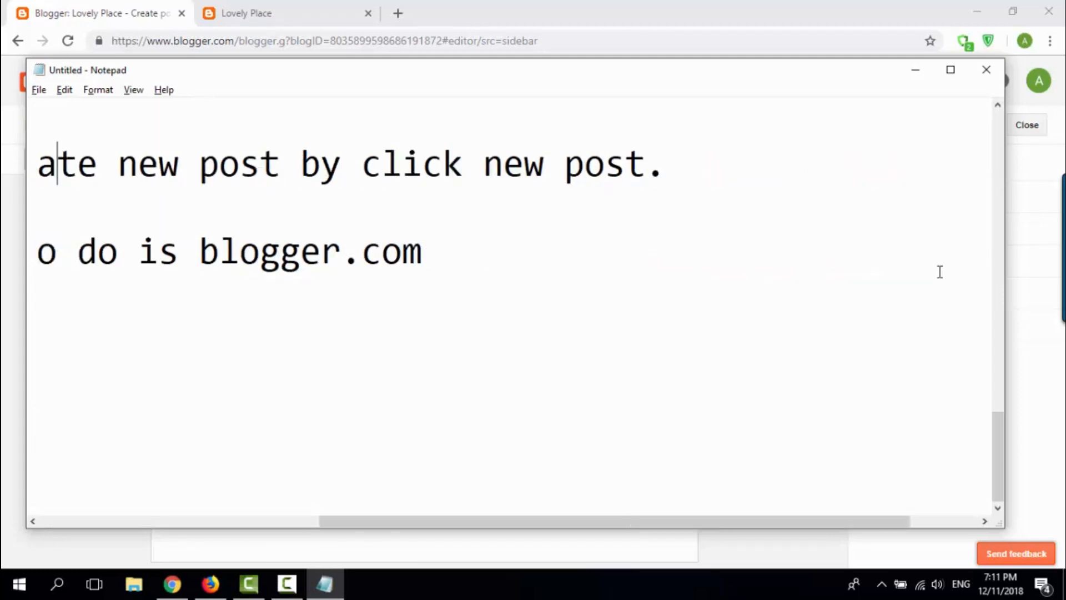
{"action": "key", "text": "Left"}
{"action": "key", "text": "Left"}
{"action": "scroll", "coordinate": [690, 333], "scroll_direction": "up", "scroll_amount": 10}
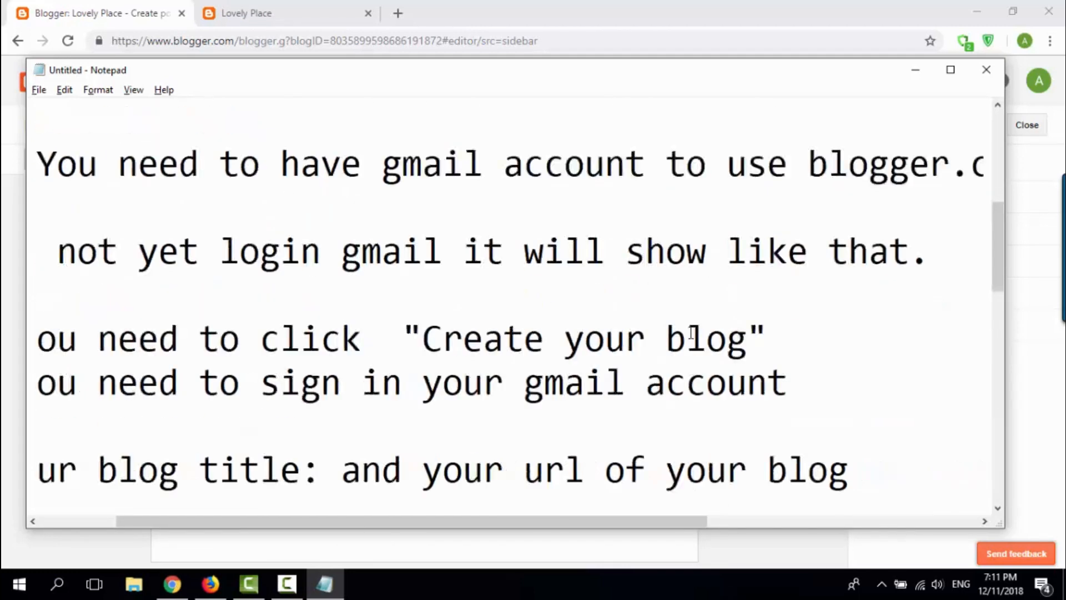
{"action": "scroll", "coordinate": [690, 332], "scroll_direction": "down", "scroll_amount": 10}
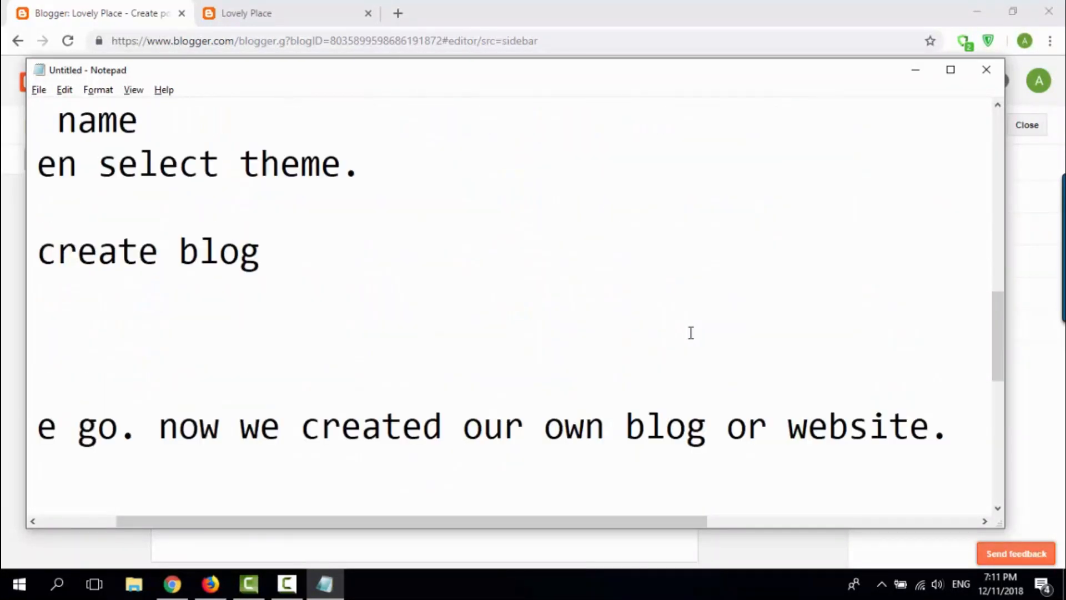
{"action": "scroll", "coordinate": [690, 333], "scroll_direction": "down", "scroll_amount": 2}
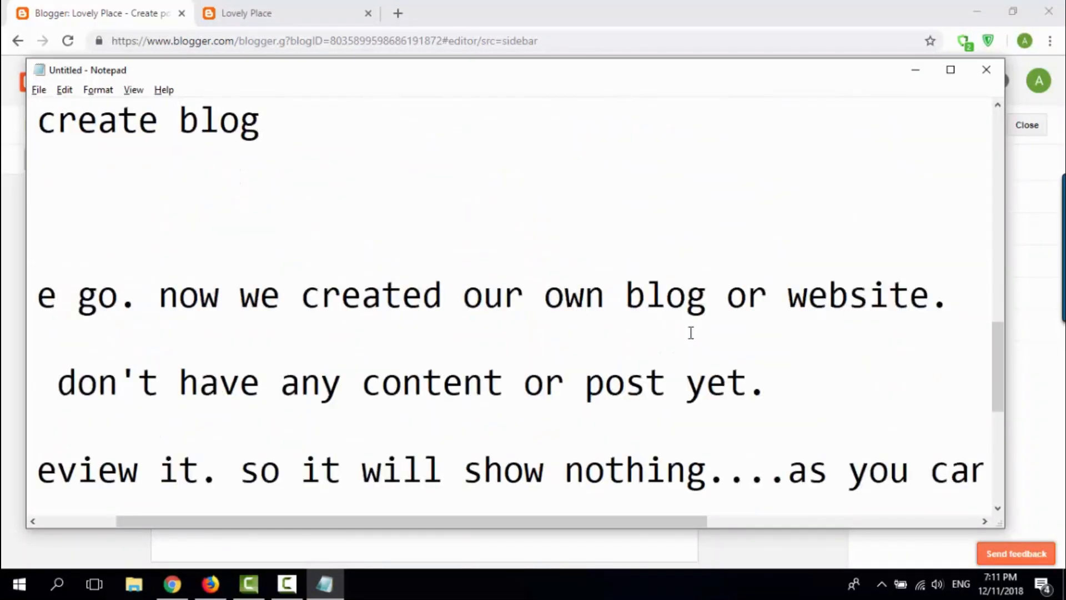
{"action": "left_click", "coordinate": [343, 471]}
{"action": "left_click", "coordinate": [160, 472]}
{"action": "left_click", "coordinate": [37, 470]}
Step: Undo the last text edit, complete the new-post sentence again with "click new post." and add blank lines below it
{"action": "key", "text": "ctrl+z"}
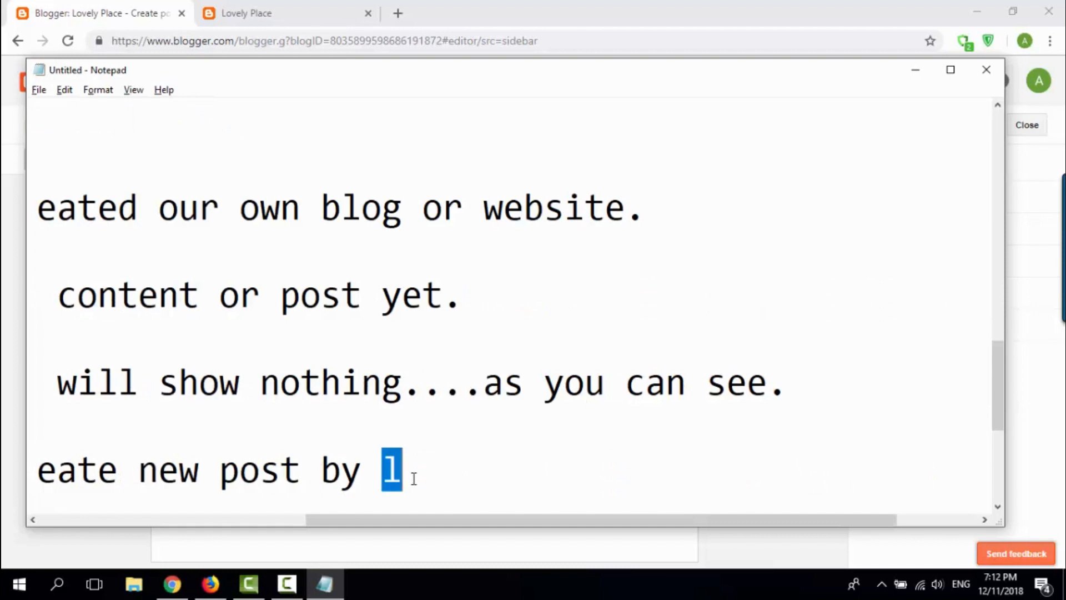
{"action": "left_click", "coordinate": [414, 479]}
{"action": "left_click_drag", "start_coordinate": [421, 522], "coordinate": [227, 521]}
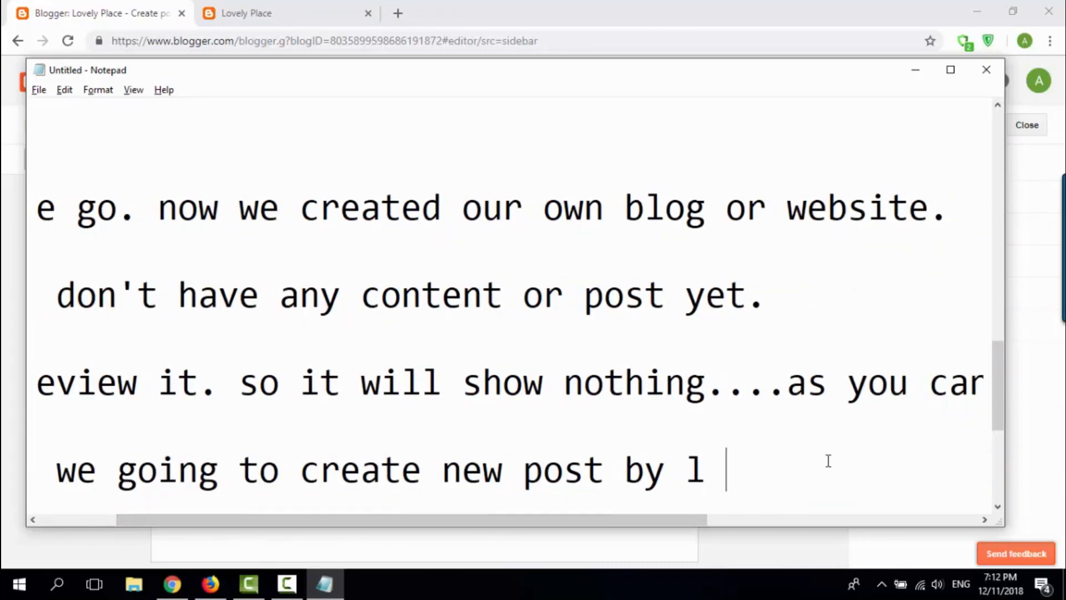
{"action": "key", "text": "BackSpace"}
{"action": "key", "text": "BackSpace"}
{"action": "type", "text": "click new post."}
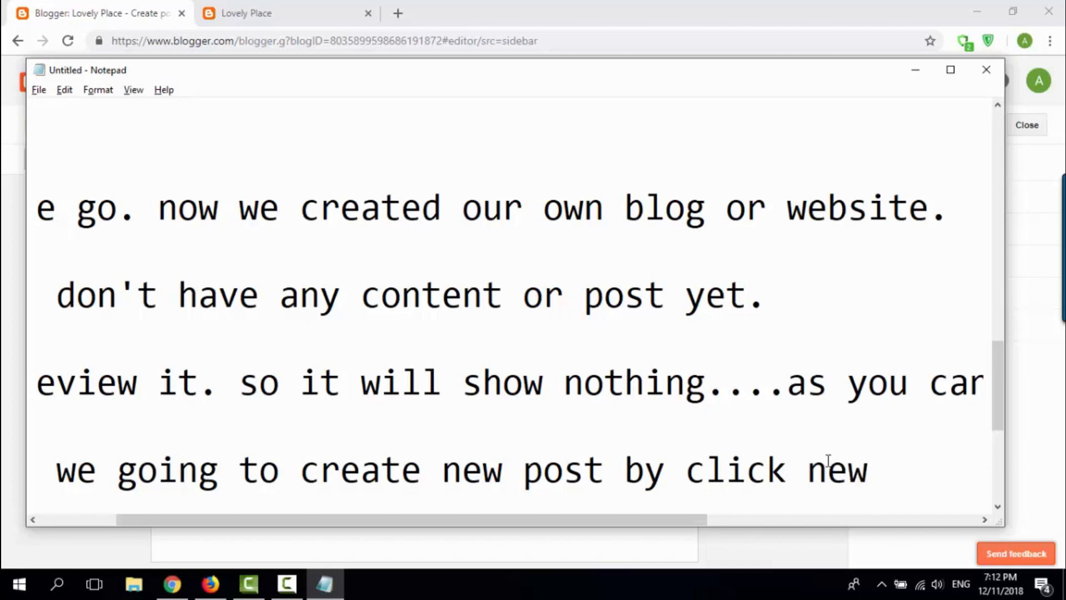
{"action": "key", "text": "Return"}
{"action": "key", "text": "Return"}
{"action": "key", "text": "Return"}
{"action": "key", "text": "Return"}
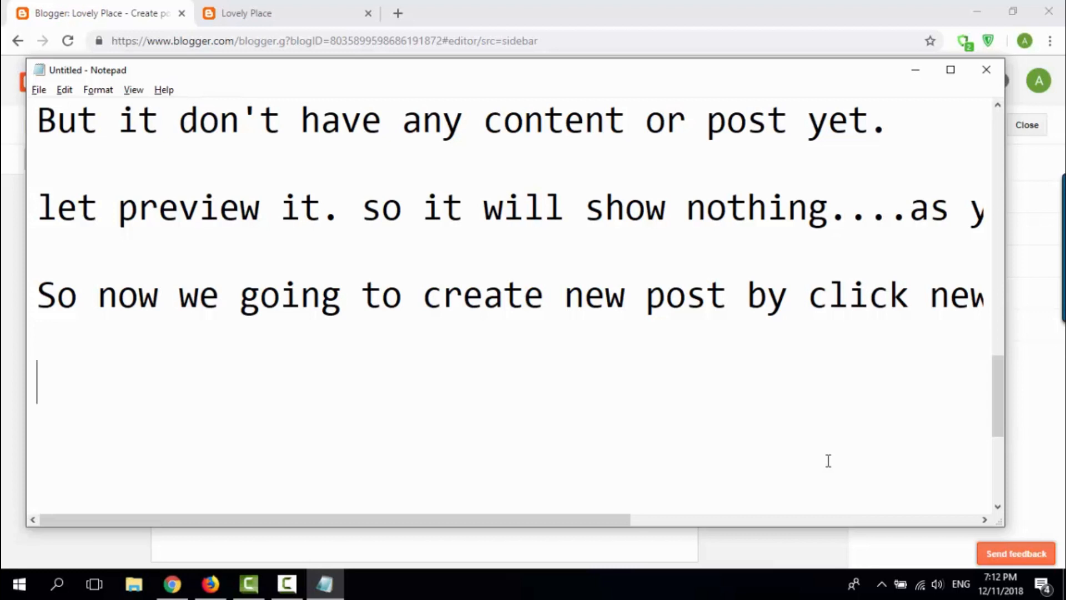
Step: Switch to Blogger to check the new post's title field, and return to Notepad
{"action": "left_click", "coordinate": [260, 546]}
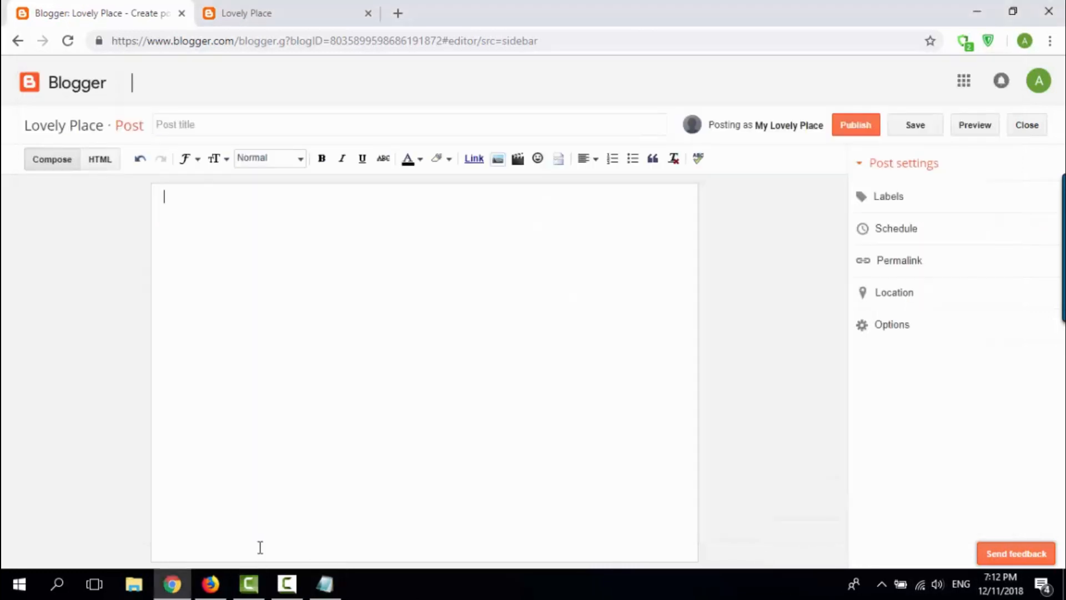
{"action": "left_click", "coordinate": [233, 119]}
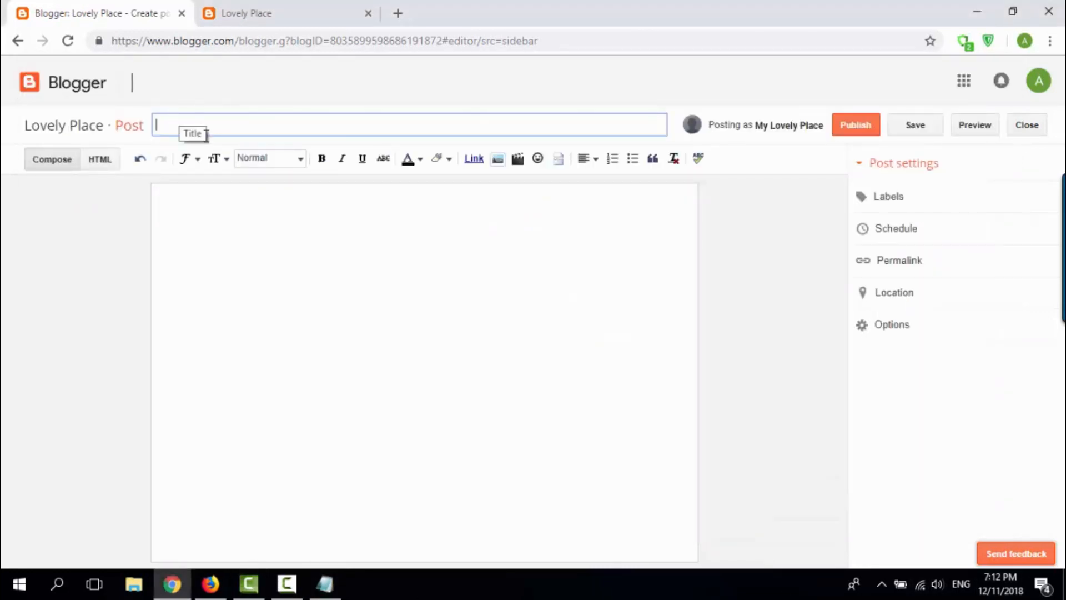
{"action": "left_click", "coordinate": [324, 583]}
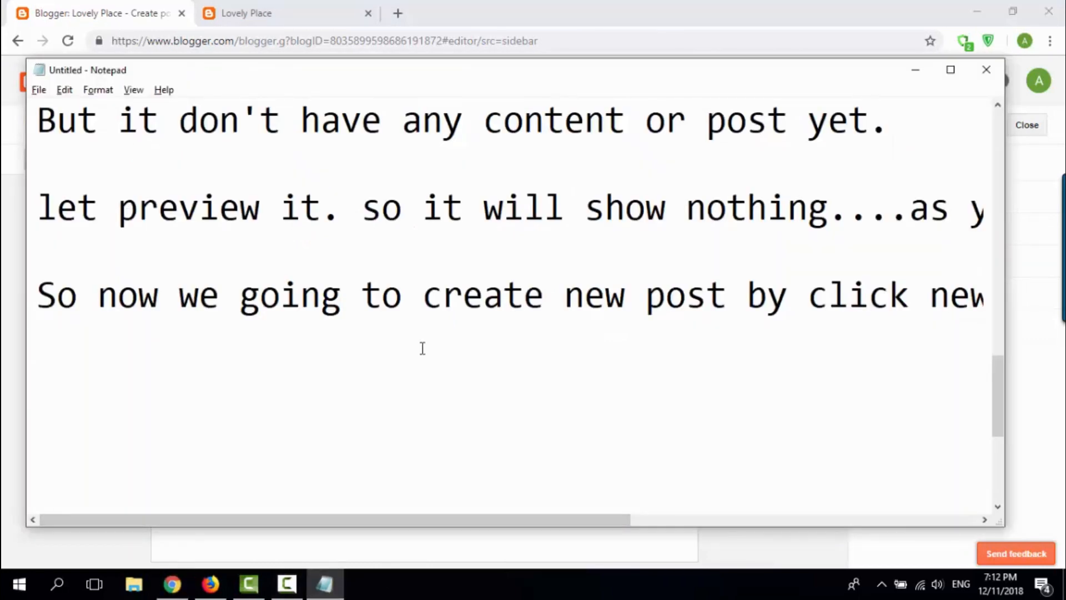
Step: Add the line "so you need to input post's title" to the Notepad tutorial notes
{"action": "type", "text": "so you n"}
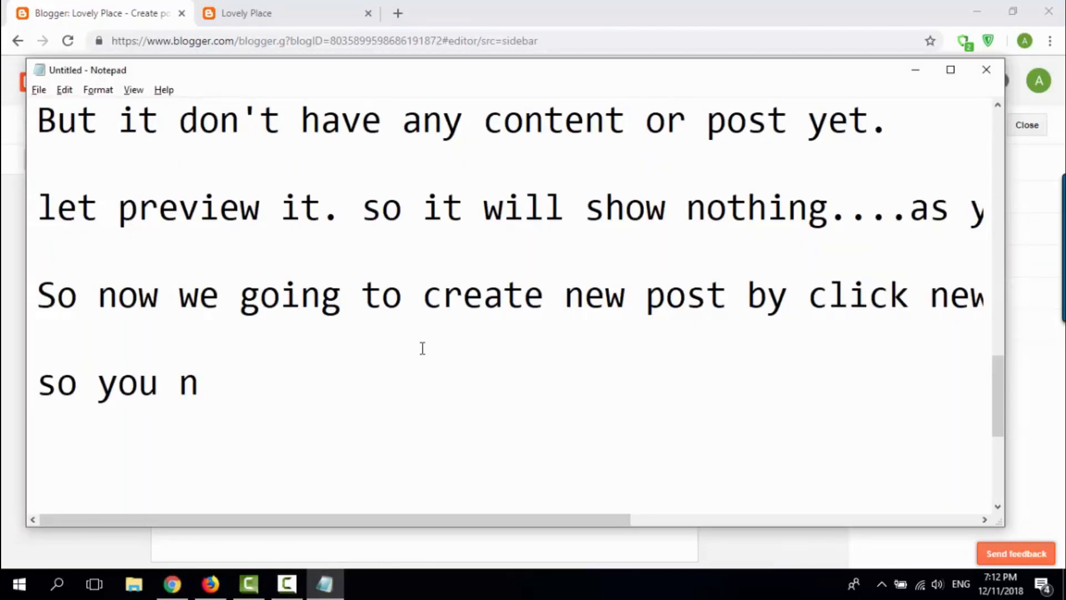
{"action": "type", "text": "eed to input tit"}
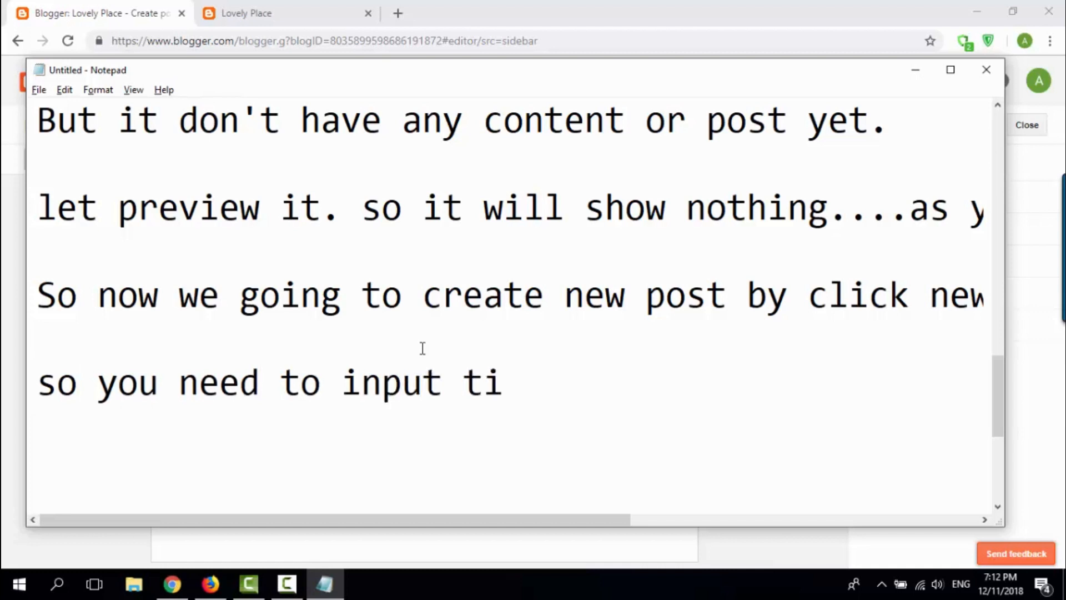
{"action": "key", "text": "BackSpace"}
{"action": "key", "text": "BackSpace"}
{"action": "key", "text": "BackSpace"}
{"action": "type", "text": "post's title"}
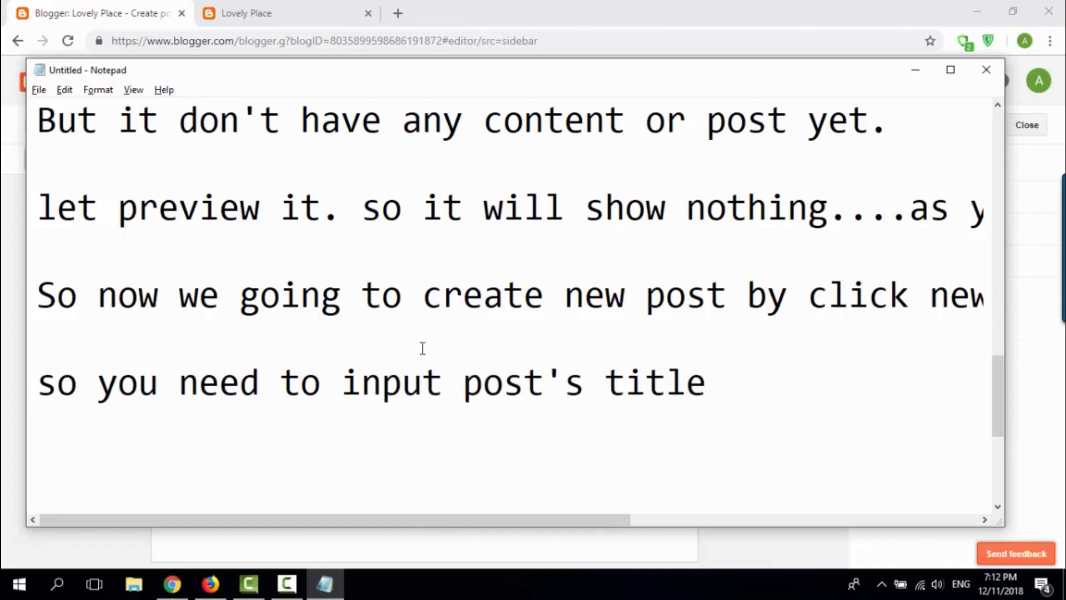
{"action": "type", "text": " ("}
Step: Complete the title instruction with "(Your title of your article)" and start a new line below it
{"action": "key", "text": "BackSpace"}
{"action": "type", "text": "Your title of"}
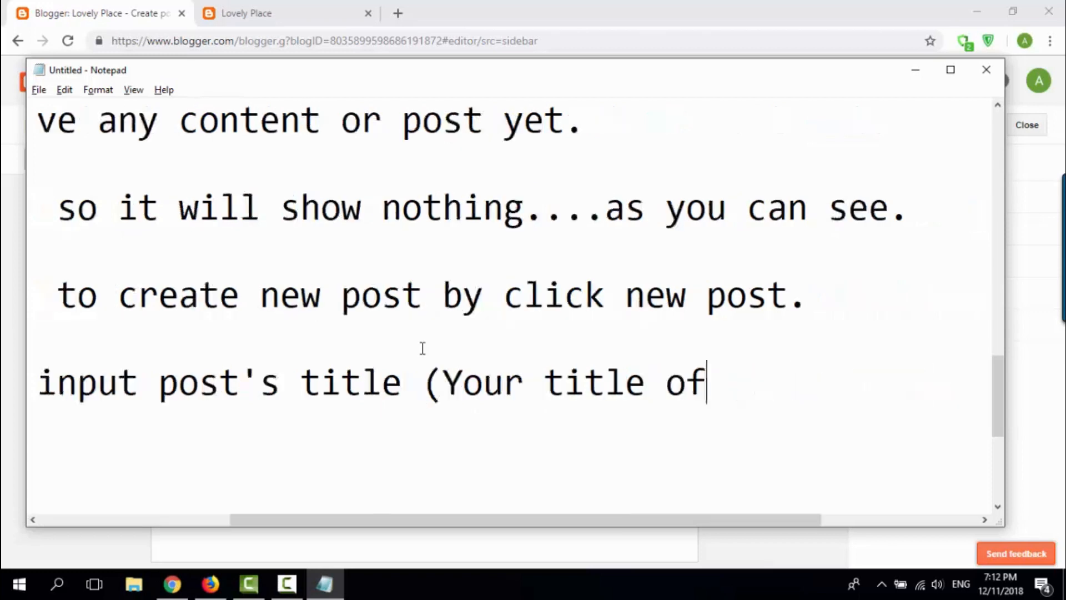
{"action": "type", "text": " your"}
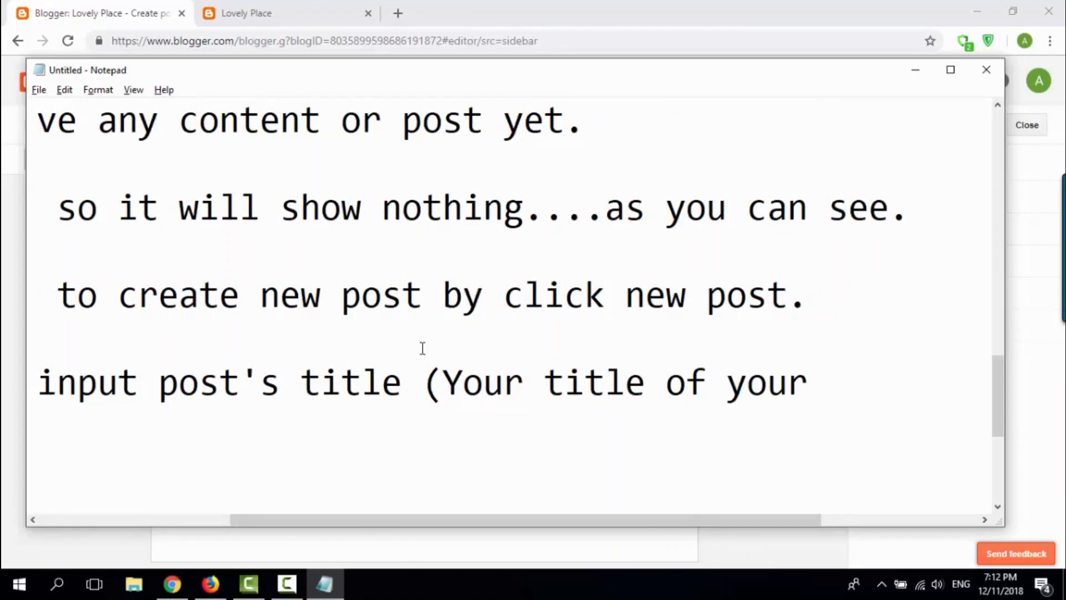
{"action": "type", "text": " articl"}
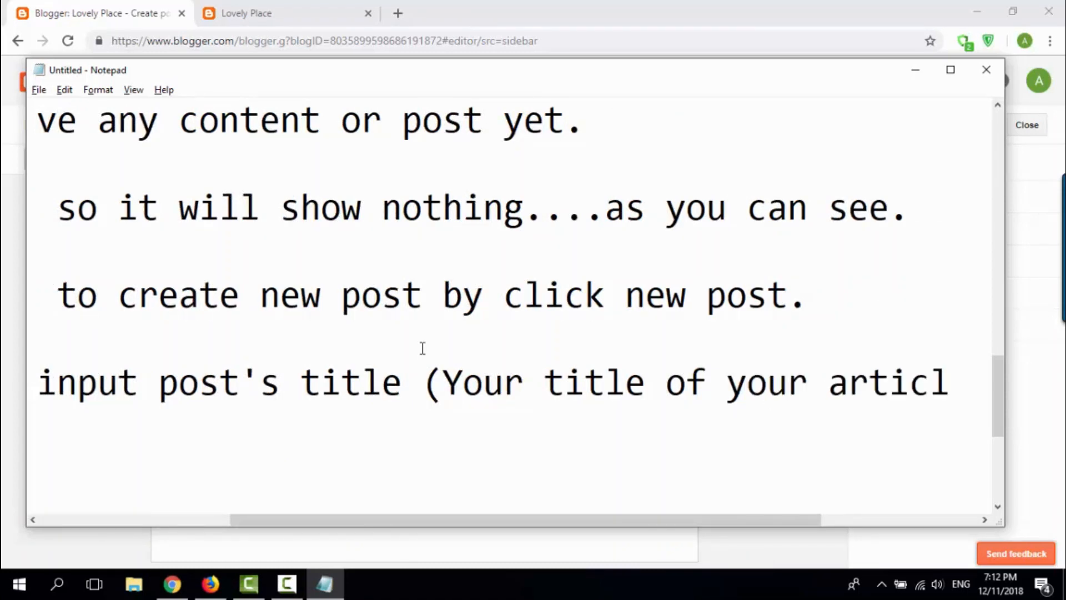
{"action": "type", "text": "e)"}
{"action": "key", "text": "Return"}
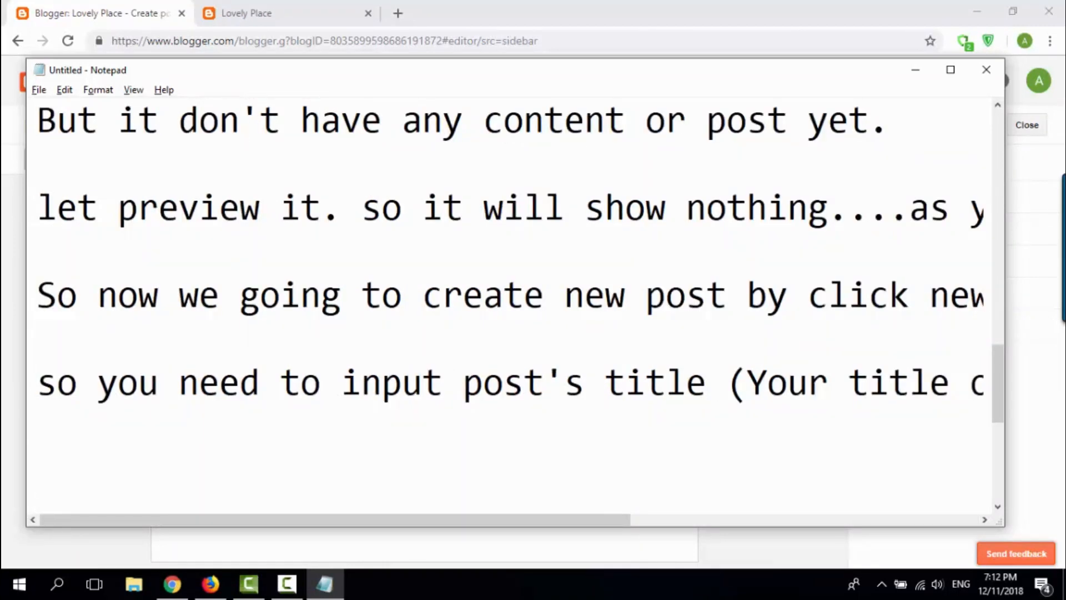
Step: Switch to the Blogger post editor and paste "We have health, hair, makeup and cooking videos daily." as the post title
{"action": "key", "text": "alt+Tab"}
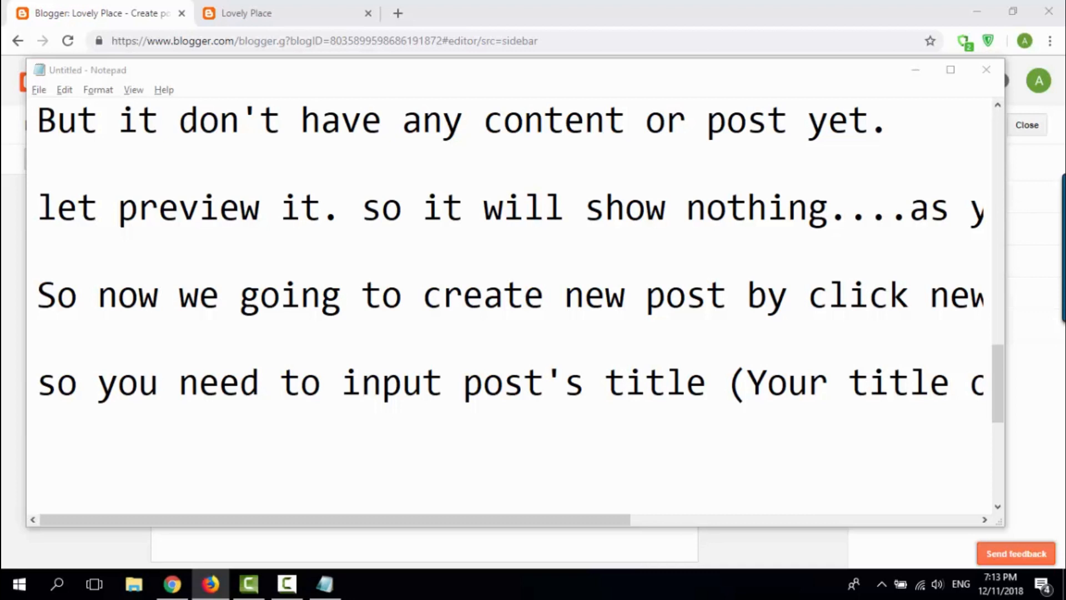
{"action": "left_click", "coordinate": [687, 294]}
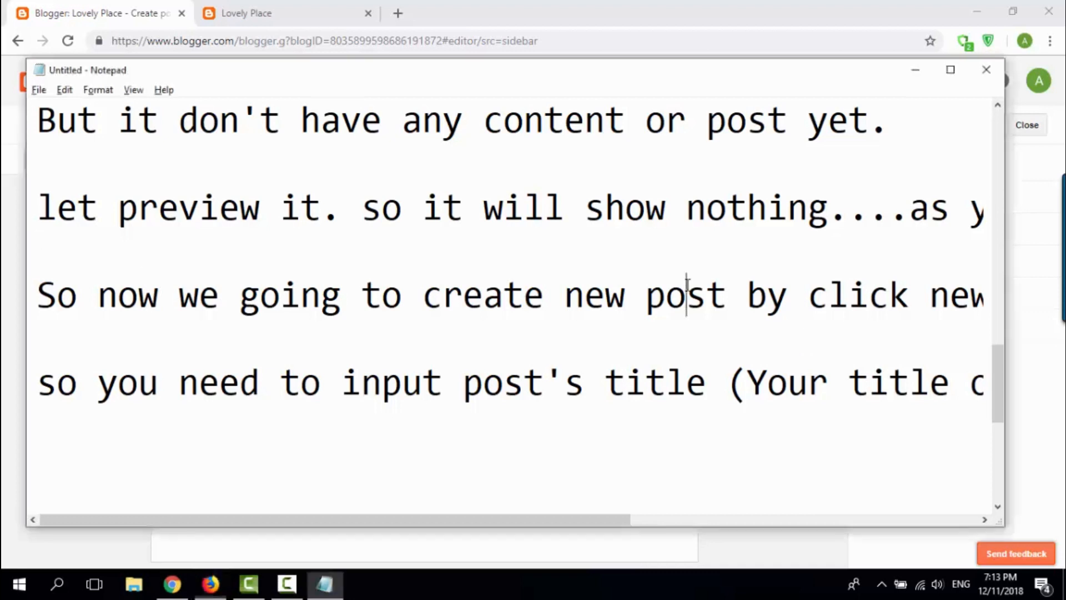
{"action": "left_click", "coordinate": [317, 411]}
{"action": "left_click", "coordinate": [479, 7]}
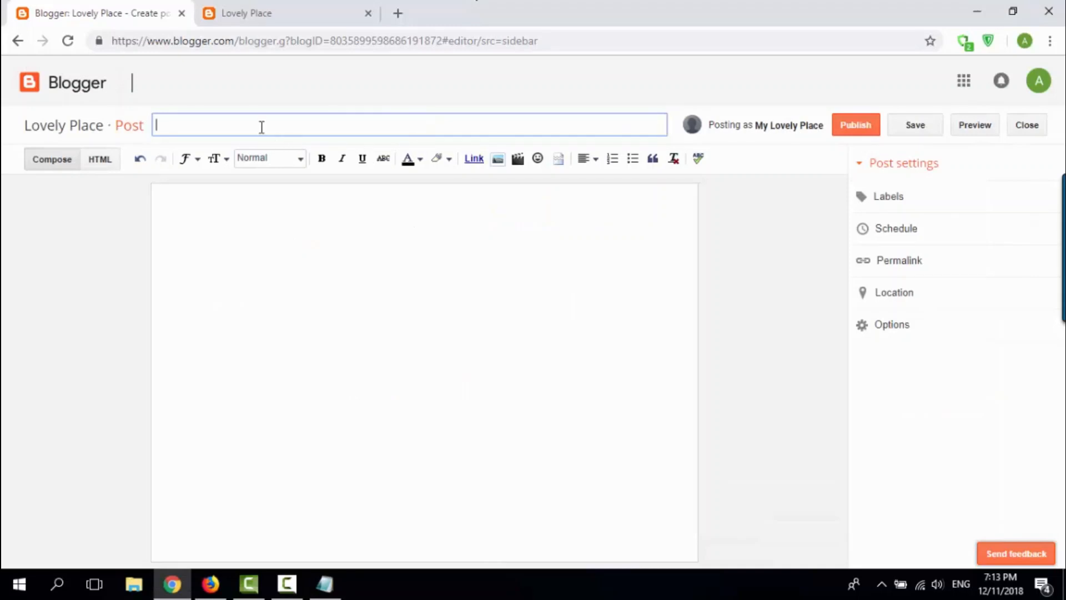
{"action": "type", "text": "We have health, hair, makeup and cooking videos daily."}
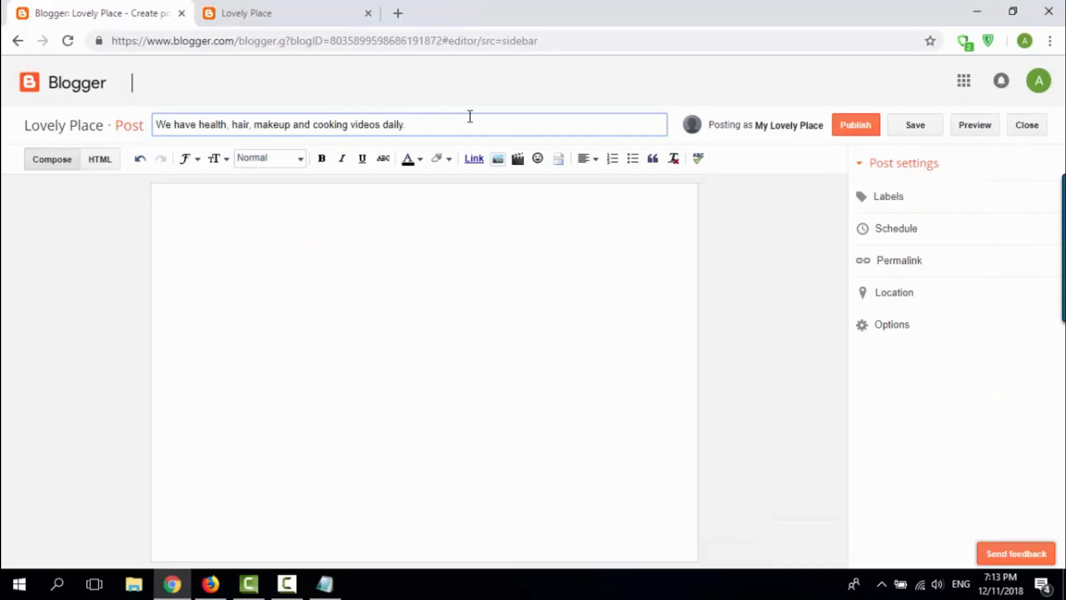
Step: Paste the copied "MAKEUP TRANSFORMATION" paragraph about the I Love Beauty channel into the post body
{"action": "left_click", "coordinate": [305, 281]}
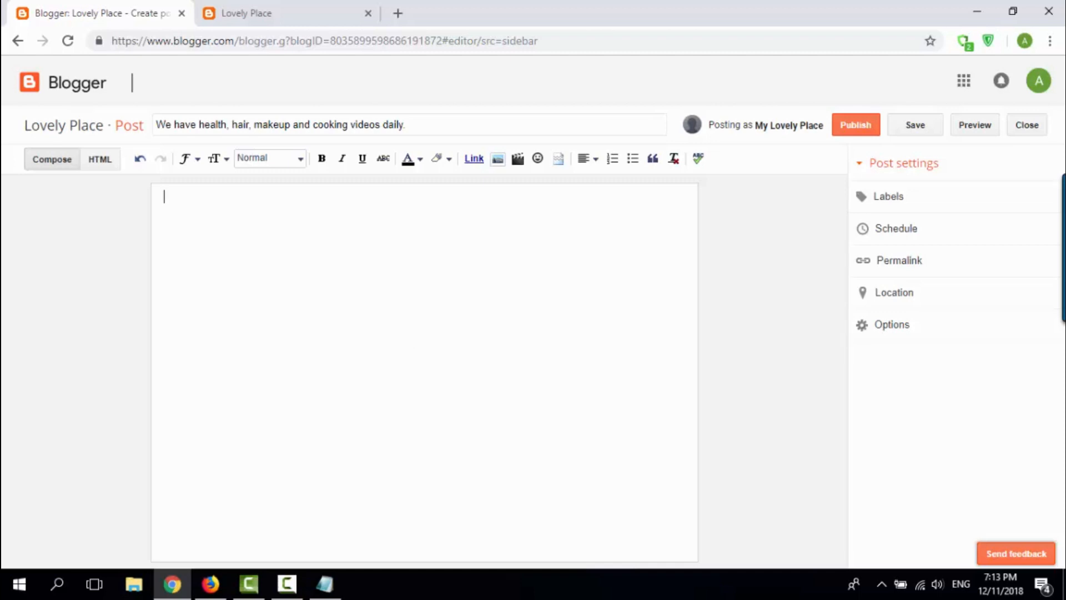
{"action": "key", "text": "alt+Tab"}
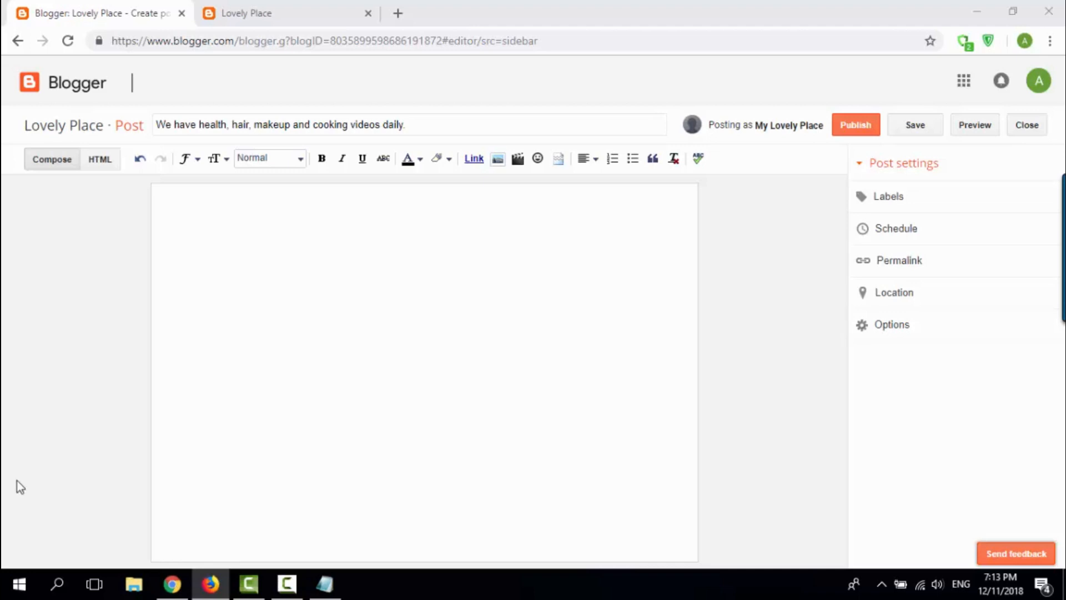
{"action": "left_click", "coordinate": [345, 207]}
{"action": "type", "text": "MAKEUP TRANSFORMATION. ... From I Love Beauty channel .Please subscribe to our channel. ... Boys into girls makeup transformation , welcomed his comeback on Channel i love beauty, with the idea and Inspired Makeup"}
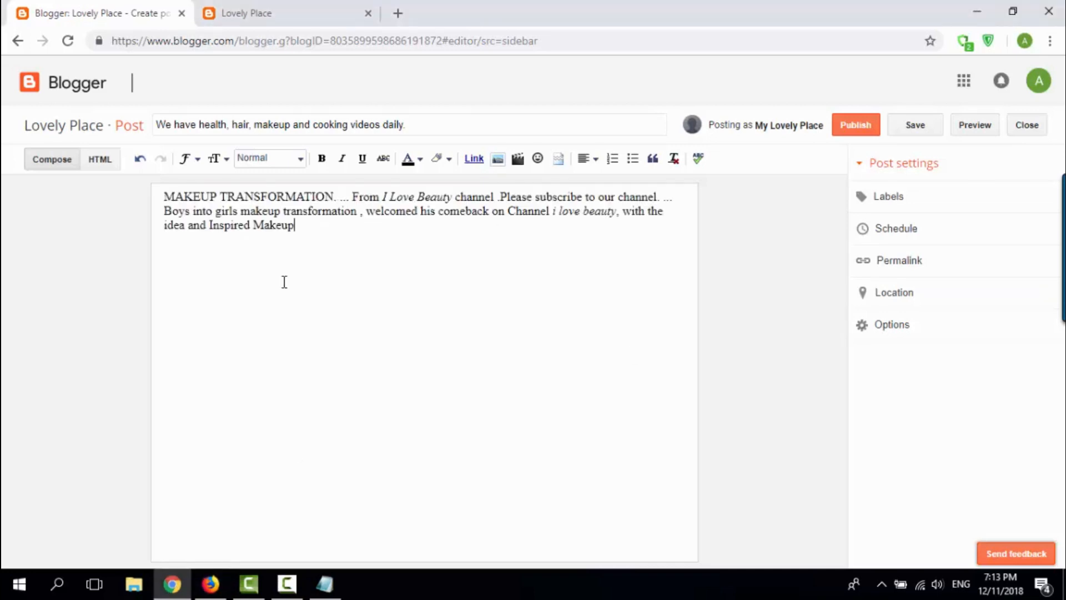
Step: Switch to Notepad and add the line "and write some content in there..." under the title instruction
{"action": "left_click", "coordinate": [325, 582]}
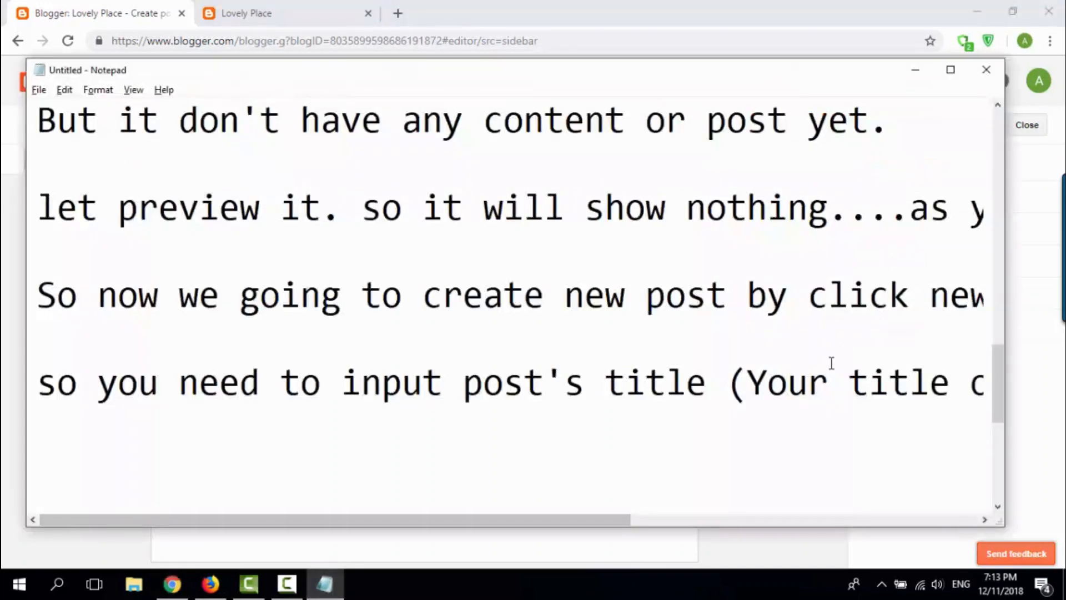
{"action": "type", "text": "and wreit"}
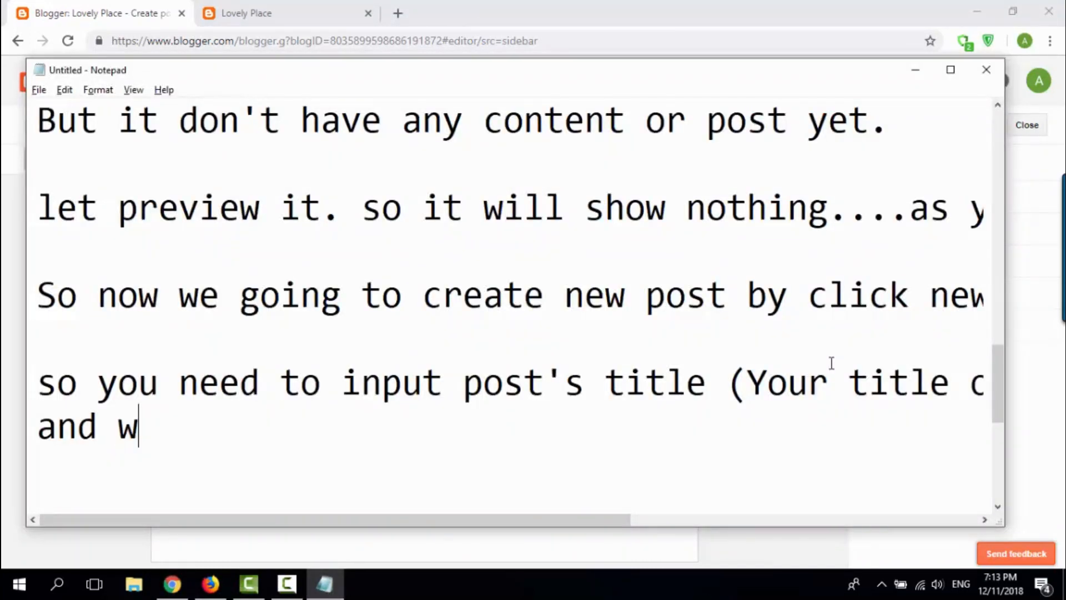
{"action": "key", "text": "BackSpace"}
{"action": "type", "text": "reit"}
{"action": "key", "text": "BackSpace"}
{"action": "key", "text": "BackSpace"}
{"action": "key", "text": "BackSpace"}
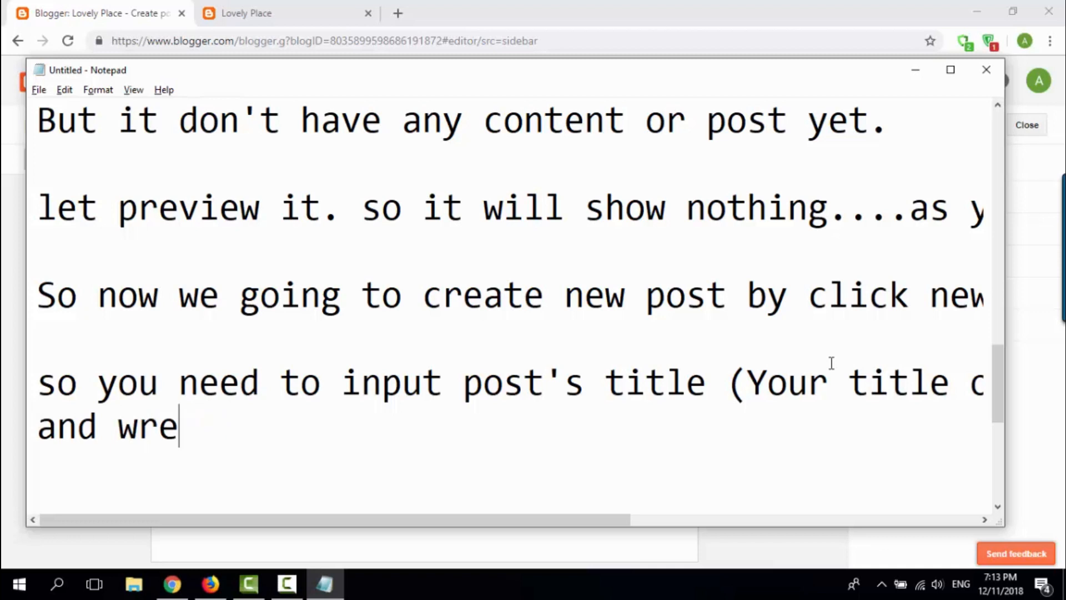
{"action": "type", "text": "ite some content in "}
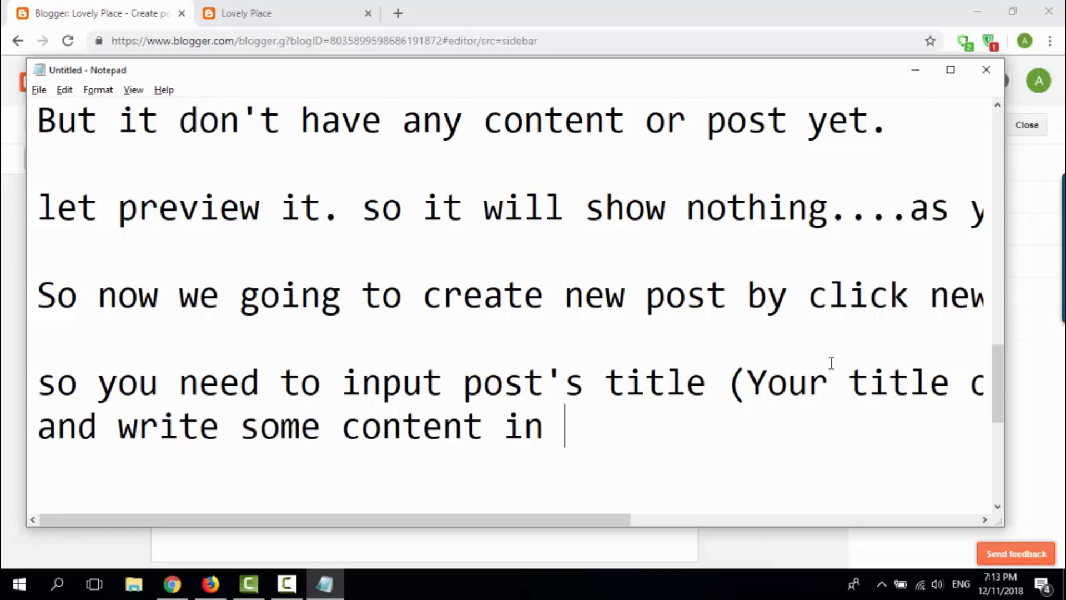
{"action": "type", "text": "there"}
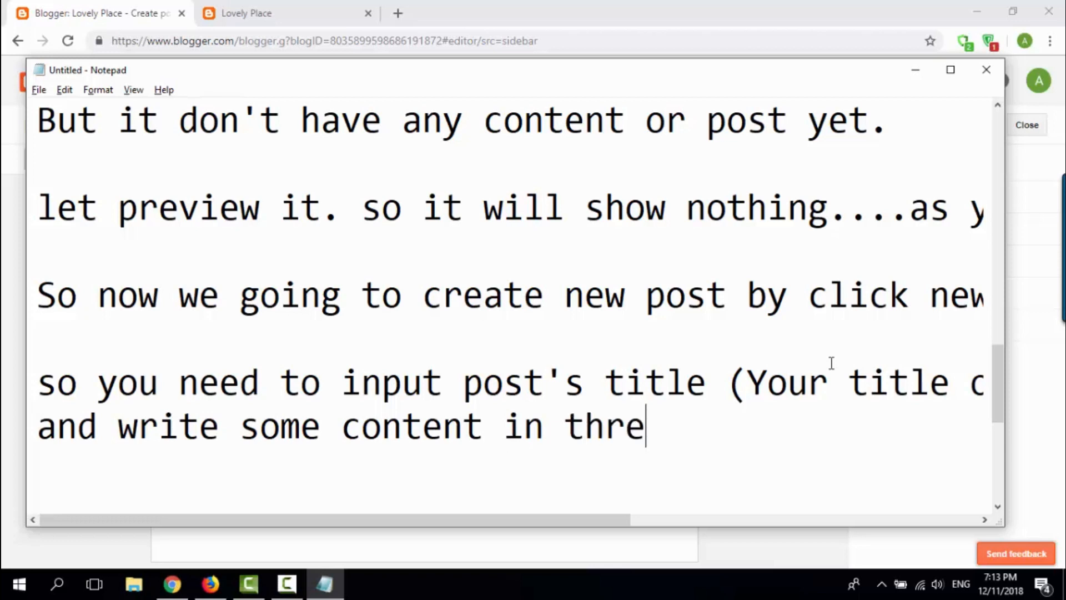
{"action": "key", "text": "BackSpace"}
{"action": "key", "text": "BackSpace"}
{"action": "type", "text": "ere..."}
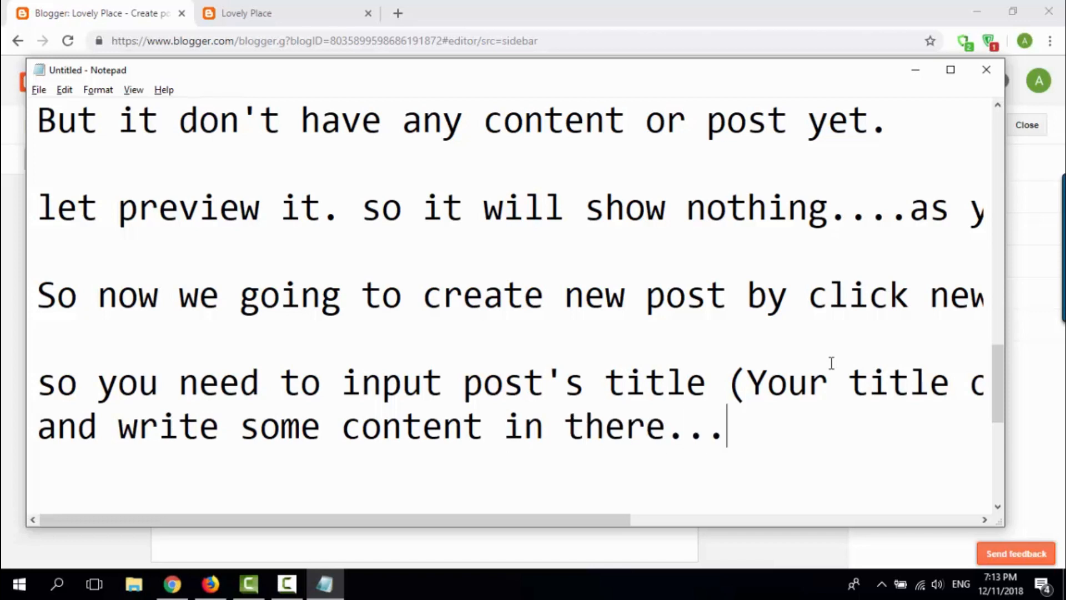
Step: Switch to the Blogger post editor and add a blank line below the pasted paragraph
{"action": "key", "text": "alt+Tab"}
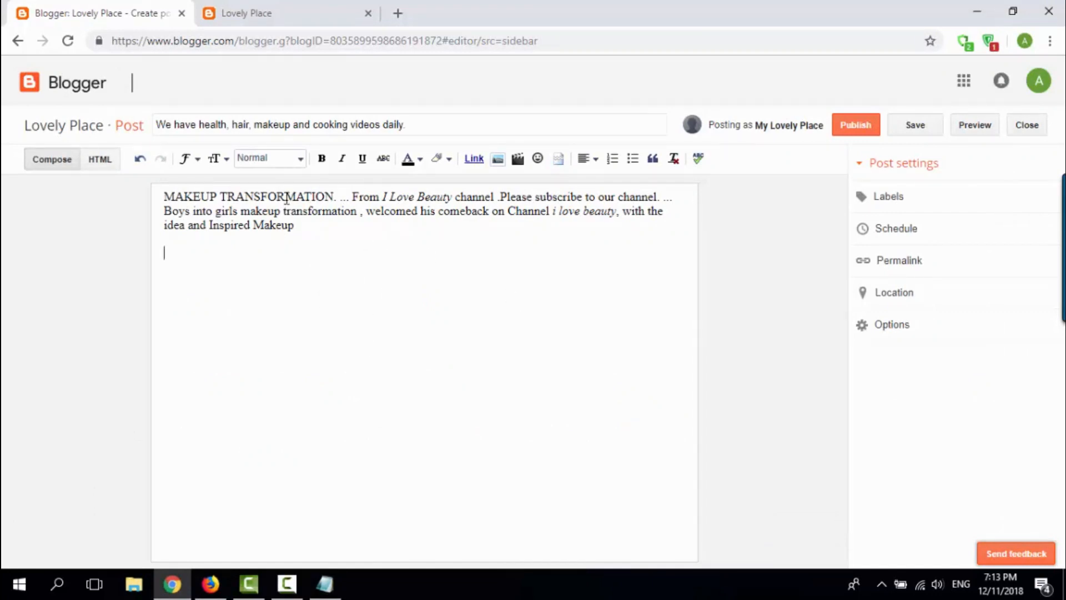
{"action": "key", "text": "Return"}
{"action": "key", "text": "Return"}
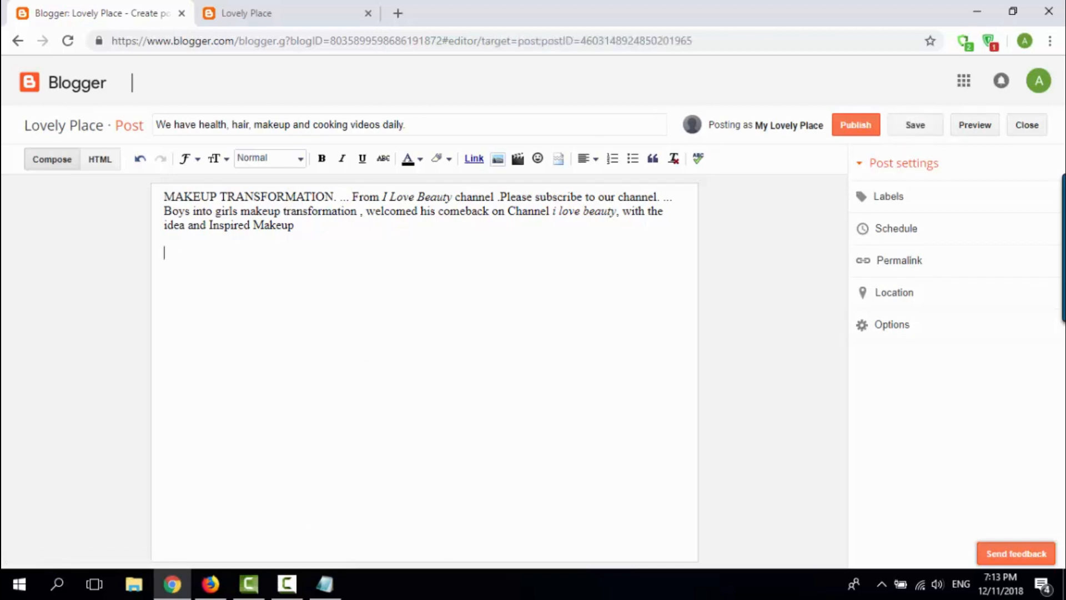
Step: Return to Notepad and add "and you can upload picture by drag and drop it or select button upload here." after a blank line
{"action": "left_click", "coordinate": [331, 573]}
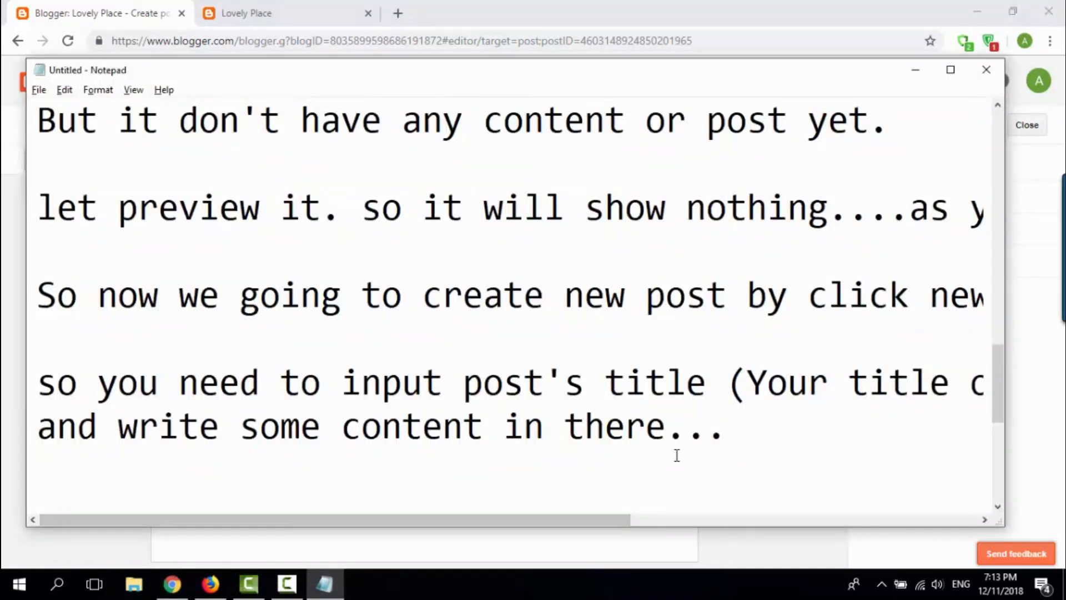
{"action": "key", "text": "Return"}
{"action": "key", "text": "Return"}
{"action": "type", "text": "and you can"}
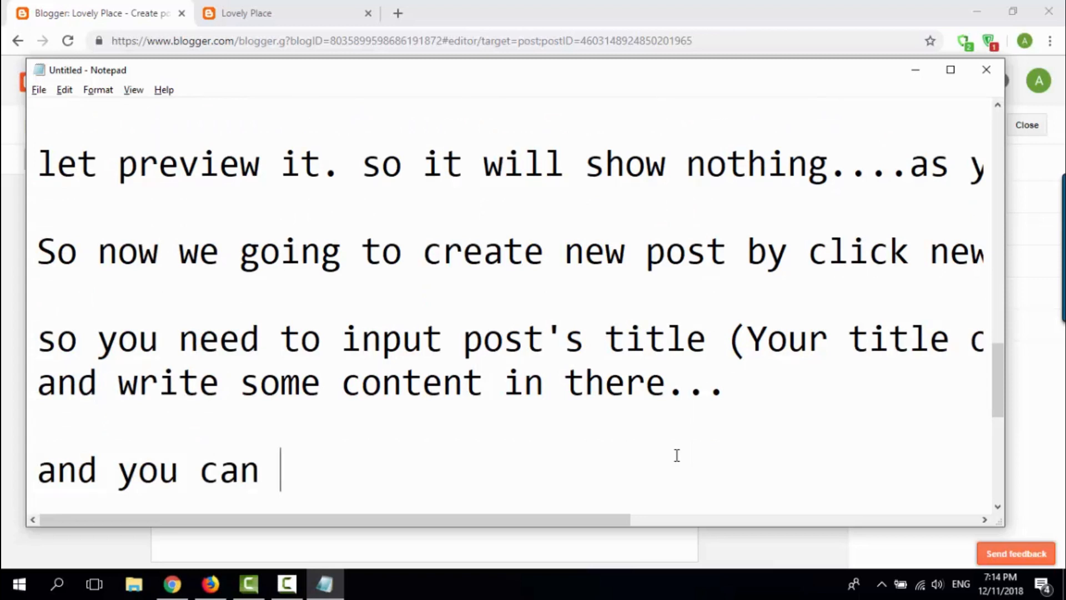
{"action": "type", "text": "upl"}
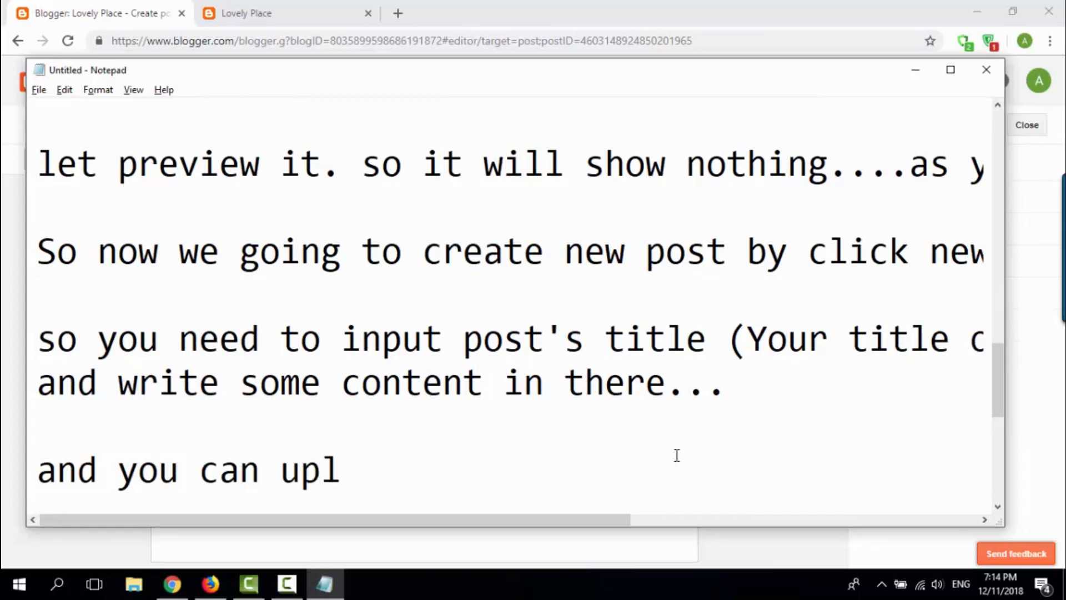
{"action": "type", "text": "oad picture b"}
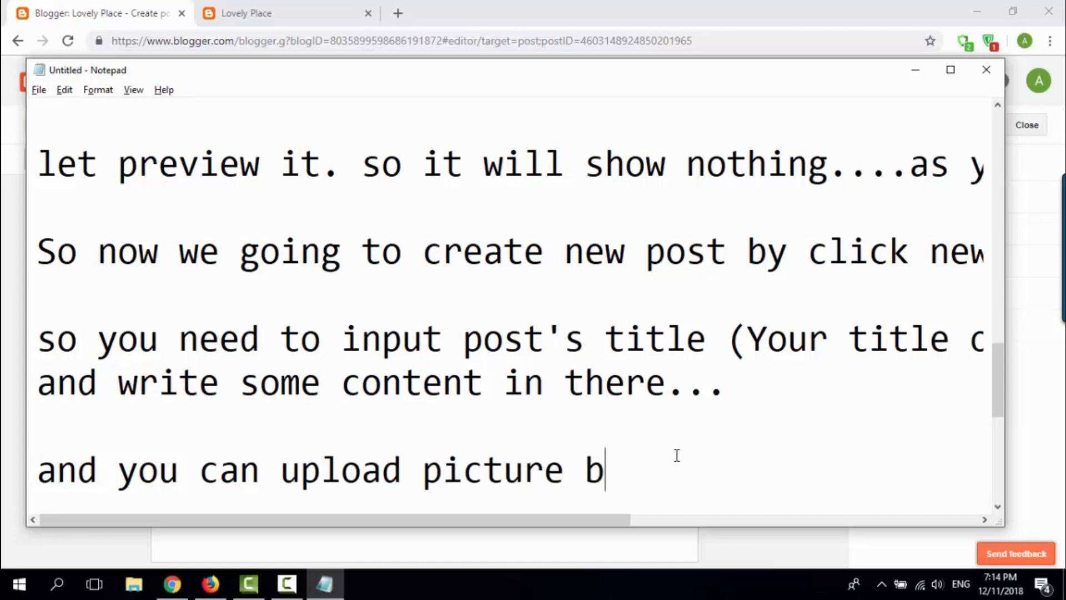
{"action": "type", "text": "y drag"}
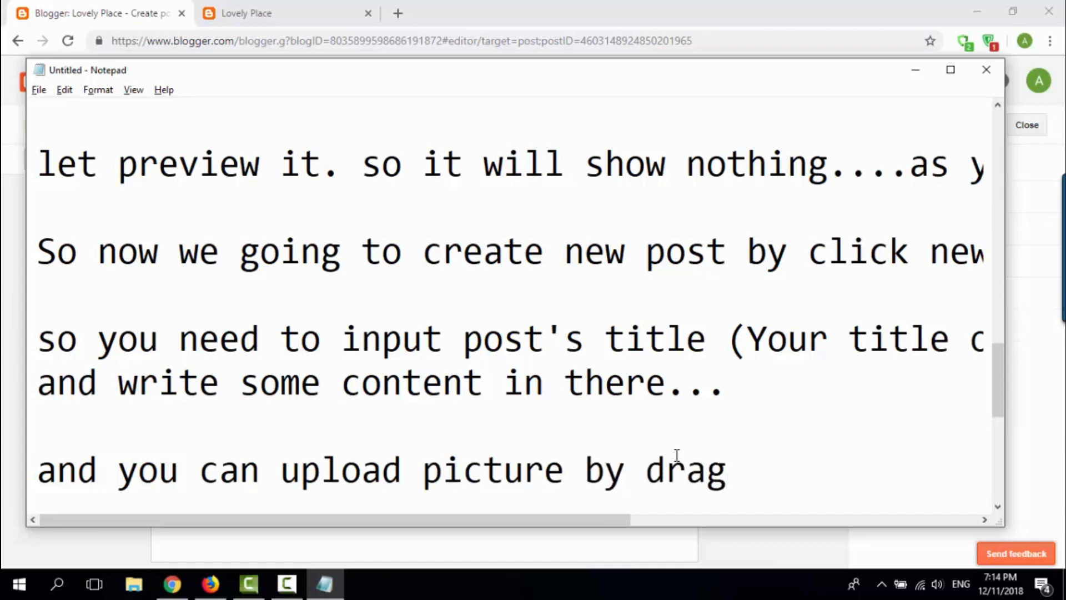
{"action": "type", "text": " and drop it or"}
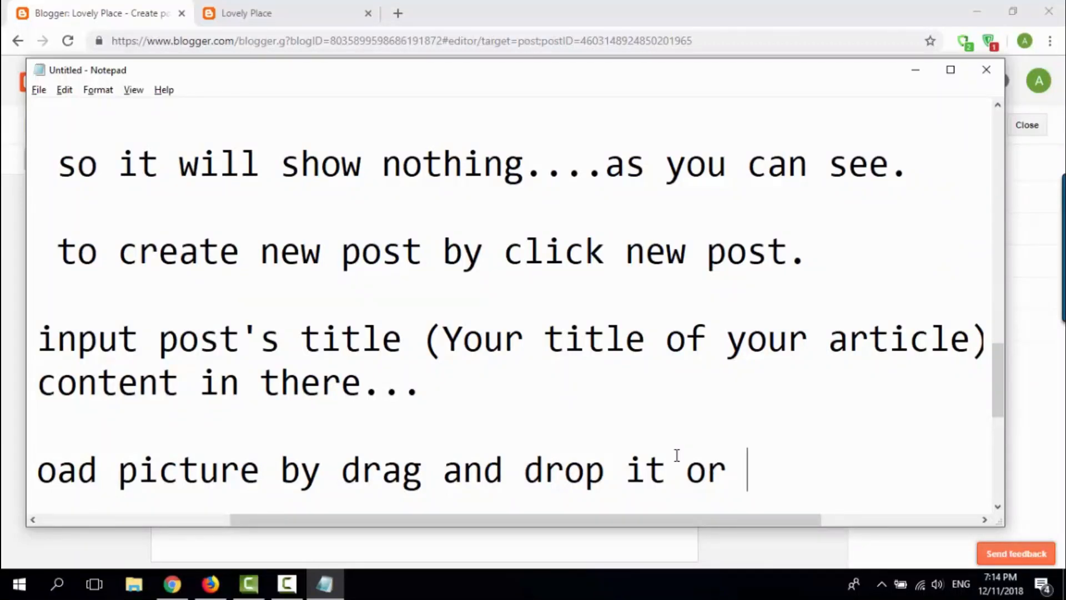
{"action": "type", "text": " select "}
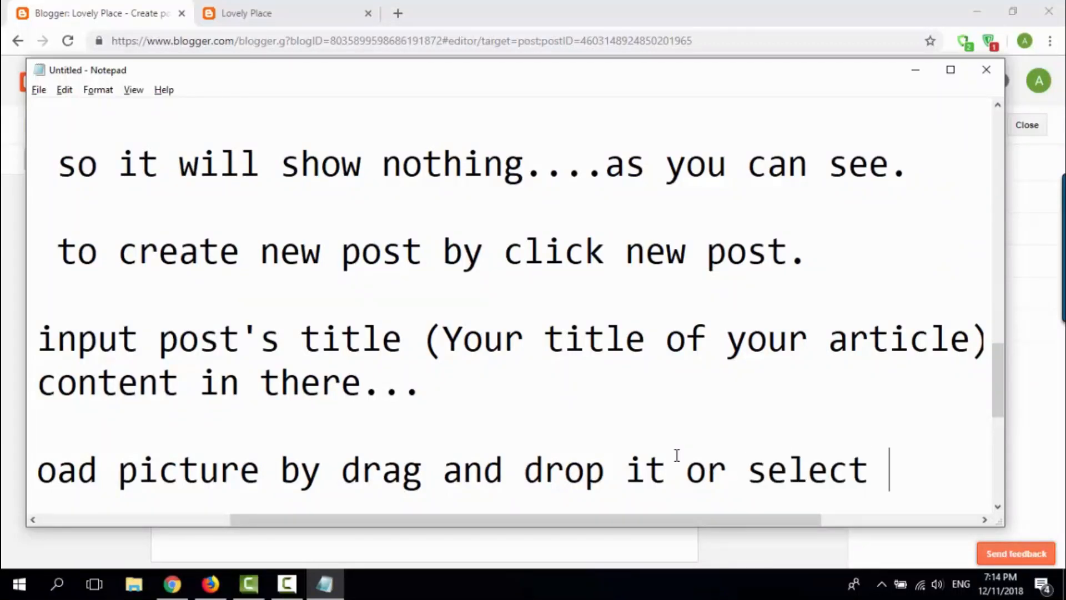
{"action": "type", "text": "button upl"}
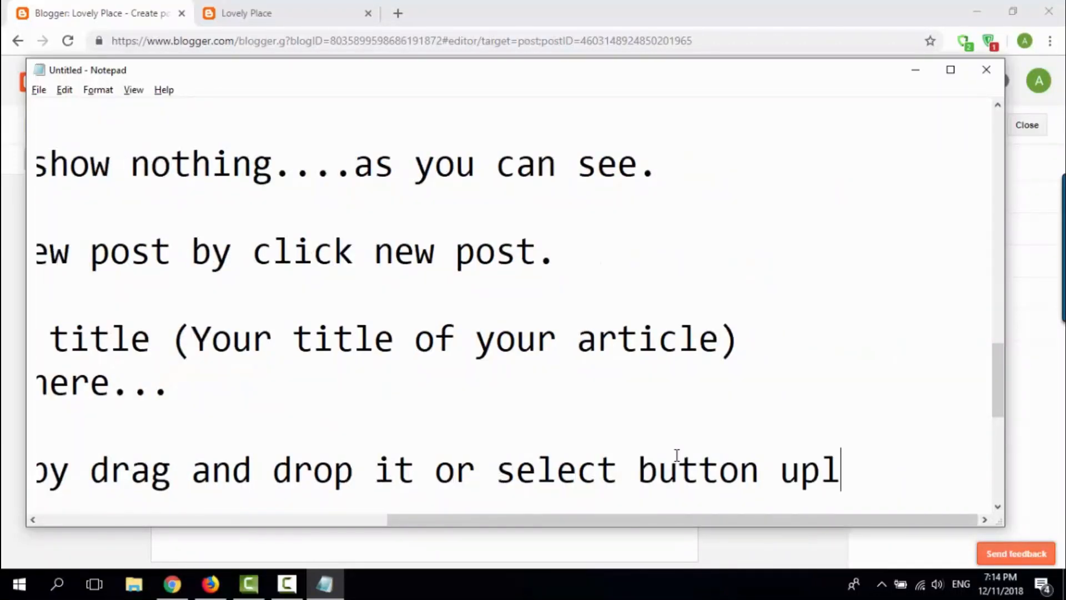
{"action": "type", "text": "oad here."}
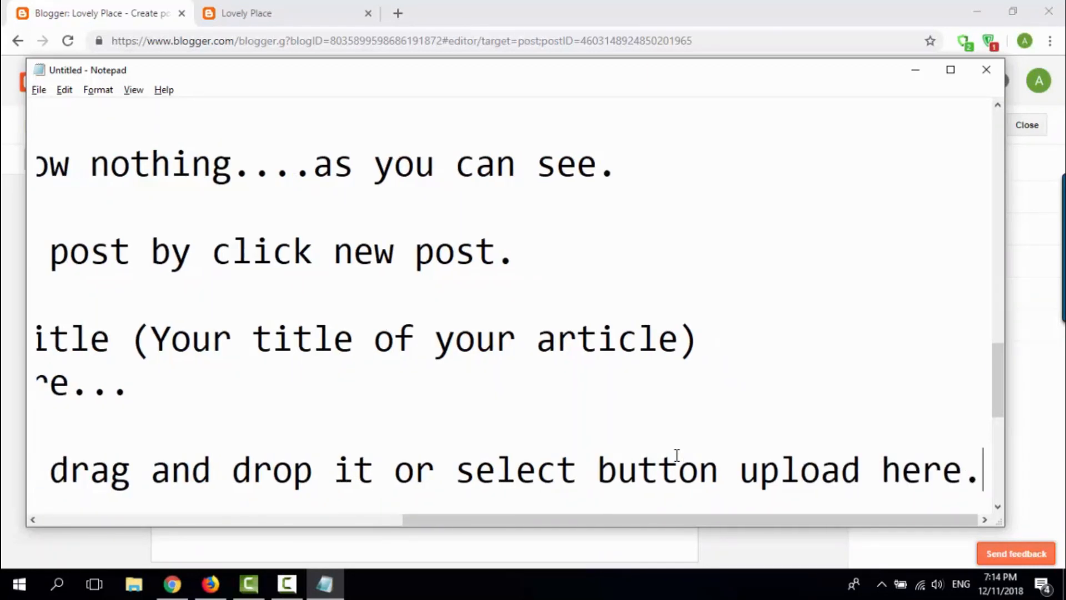
Step: Switch to the Blogger post editor, dismiss the Auslogics Driver Updater notification and return to the post body
{"action": "left_click", "coordinate": [838, 5]}
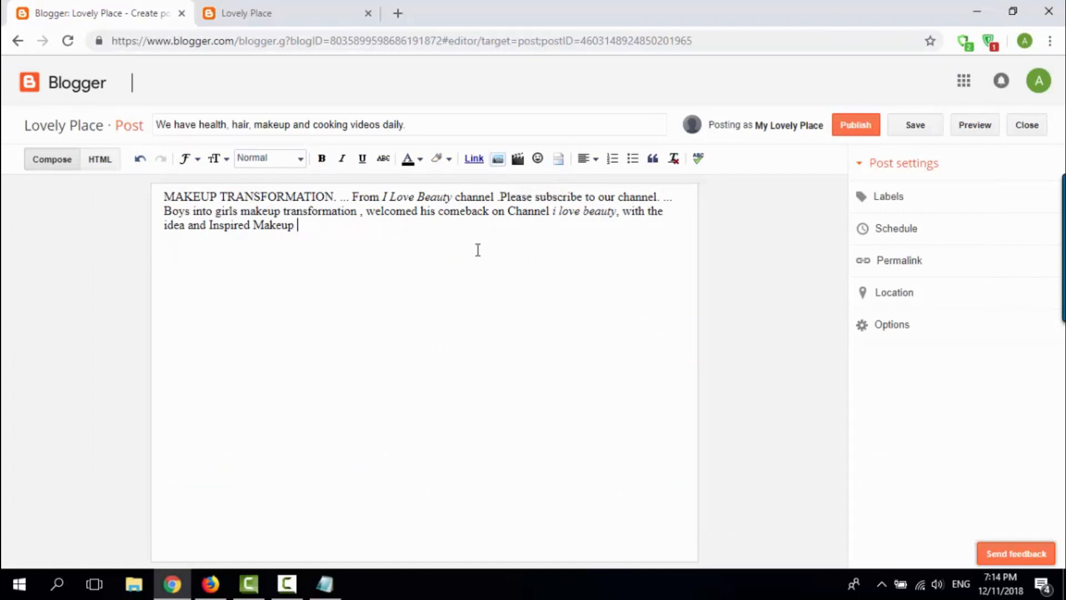
{"action": "key", "text": "alt+Tab"}
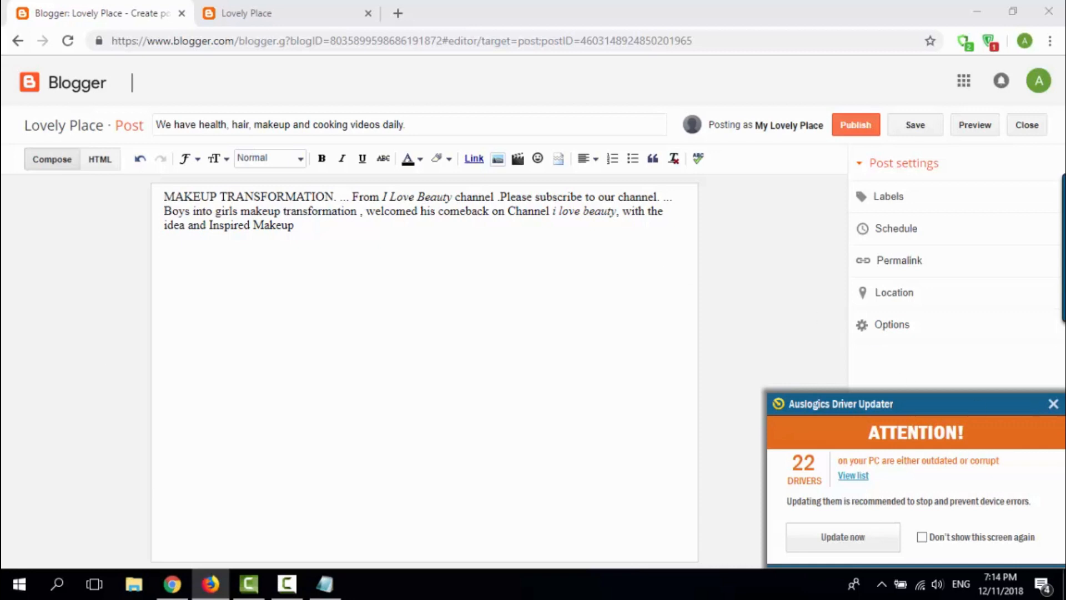
{"action": "left_click", "coordinate": [1053, 404]}
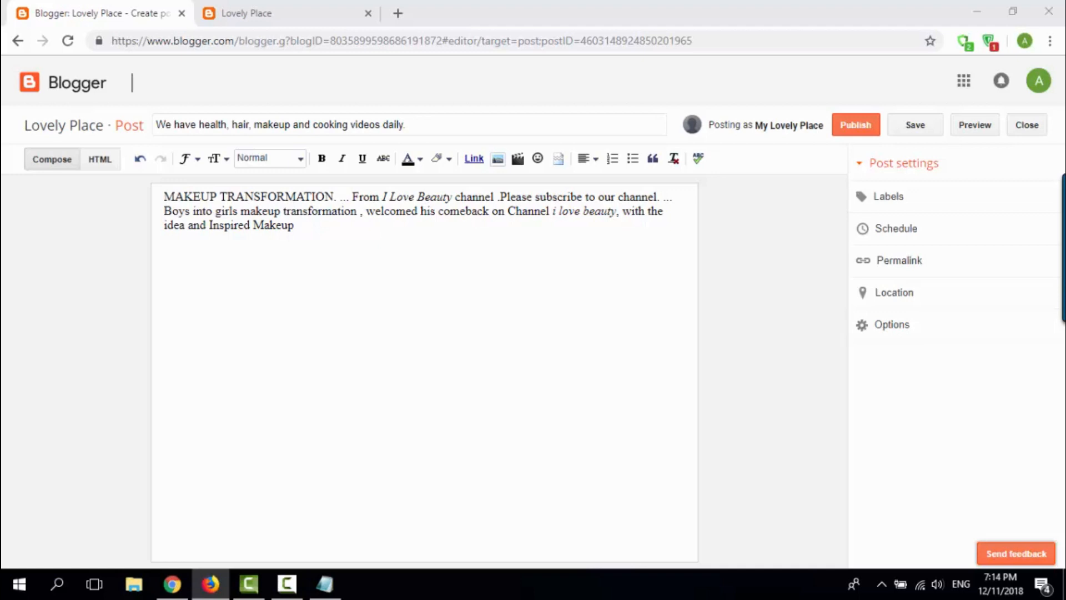
{"action": "left_click", "coordinate": [401, 291]}
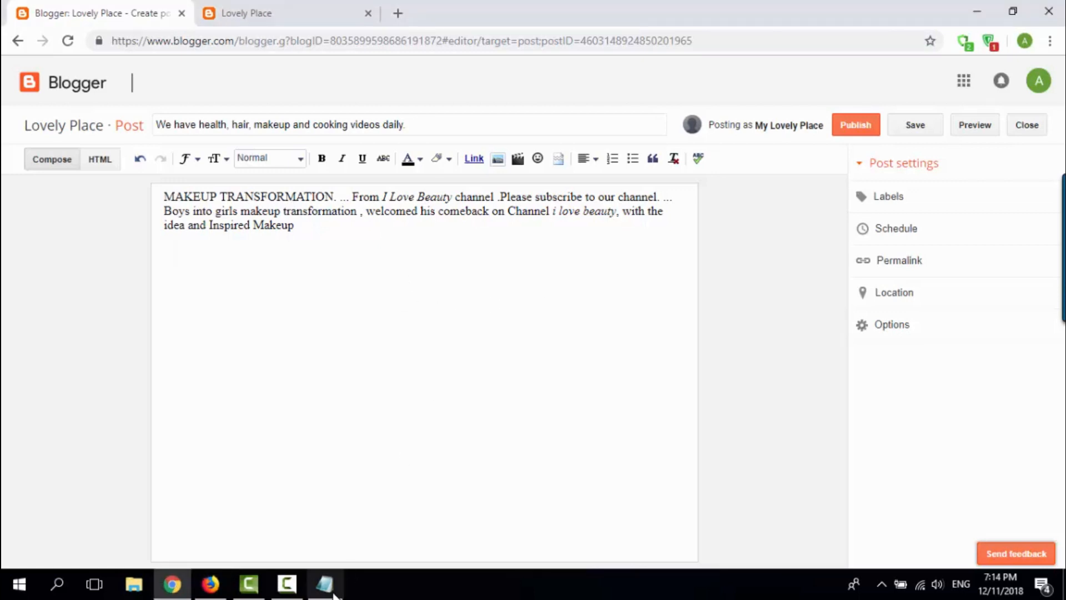
Step: Switch to Notepad and add "so now let me drag and drop my image to my post." after a blank line, followed by empty lines
{"action": "left_click", "coordinate": [312, 583]}
{"action": "key", "text": "Return"}
{"action": "key", "text": "Return"}
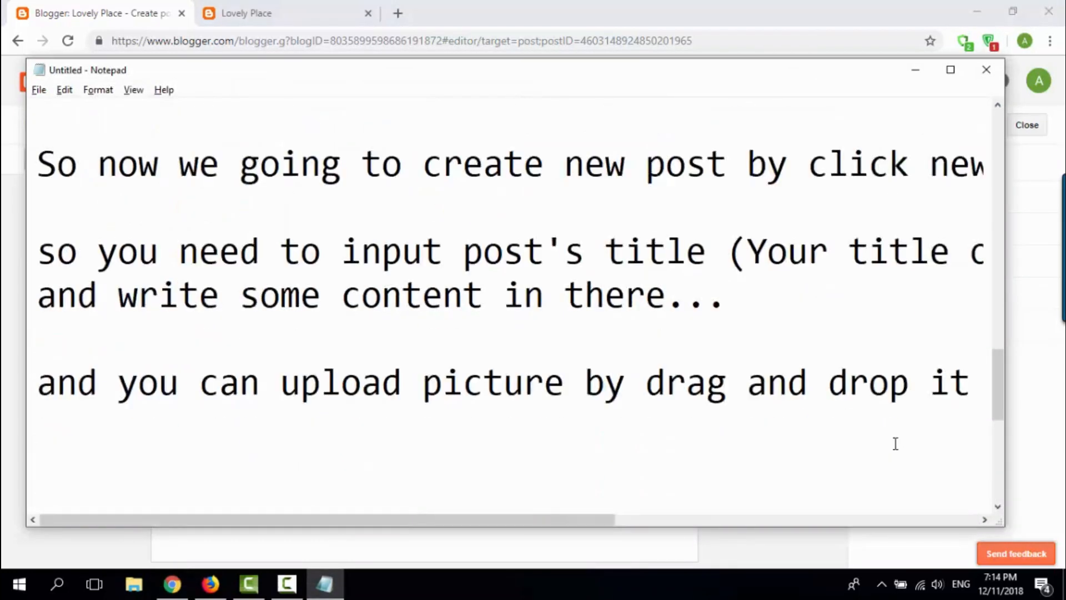
{"action": "type", "text": "so now let me"}
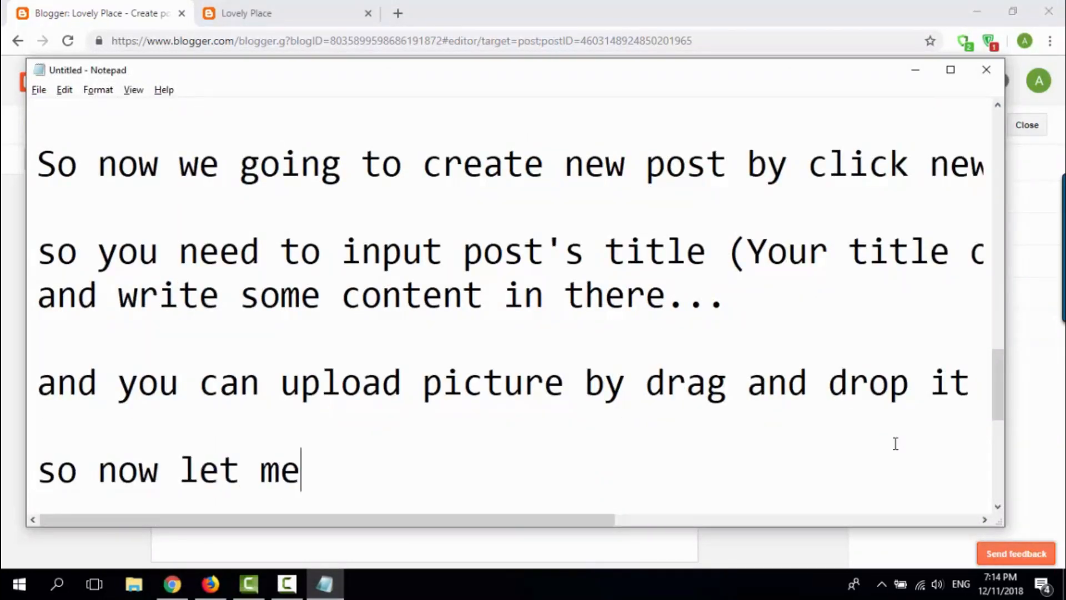
{"action": "type", "text": " drag and "}
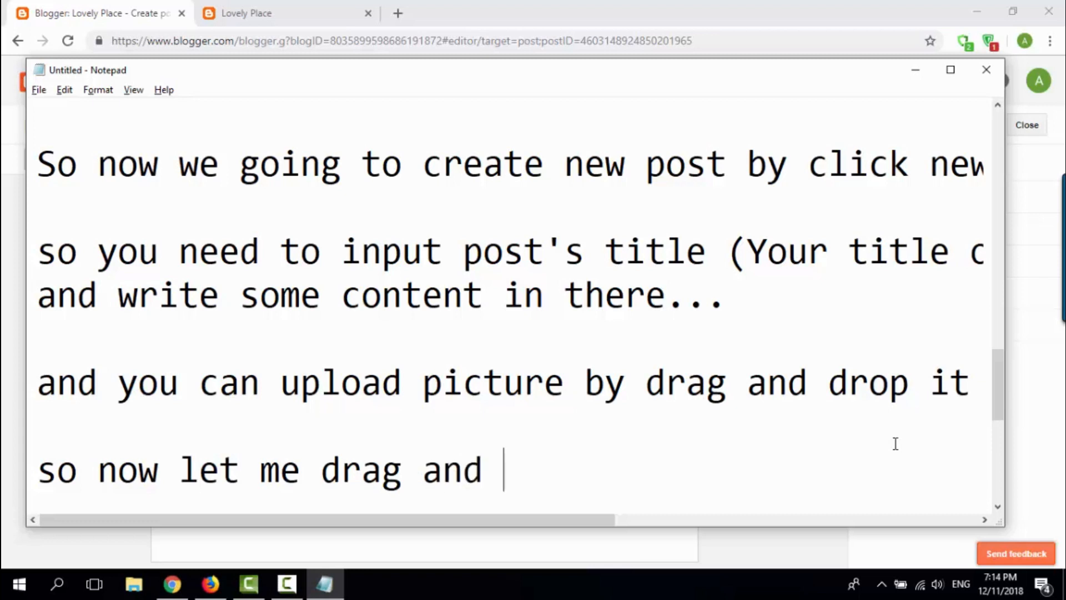
{"action": "type", "text": "drop my im"}
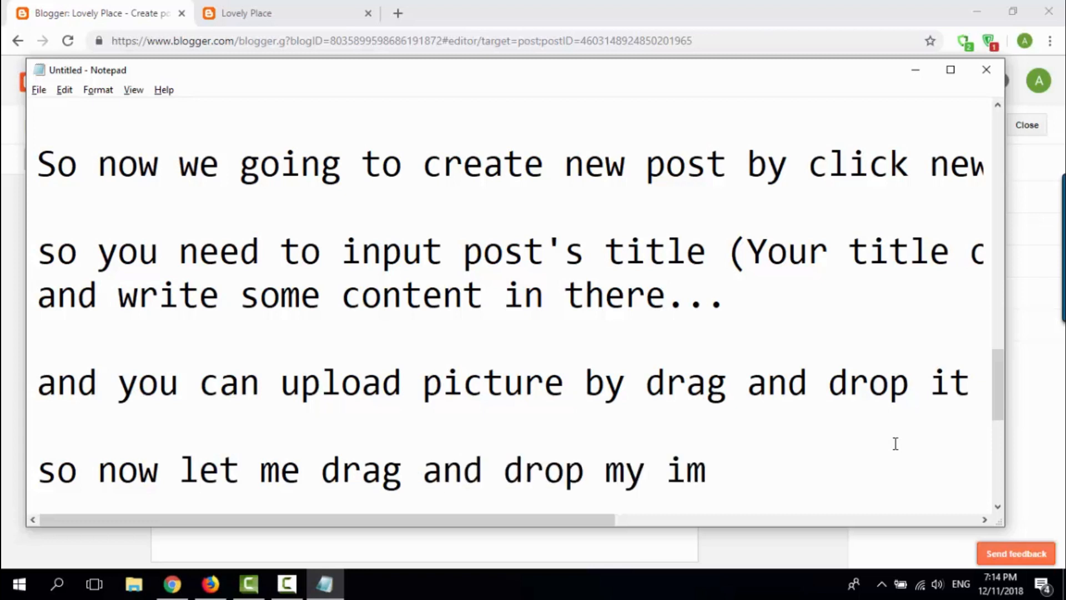
{"action": "type", "text": "age to my m"}
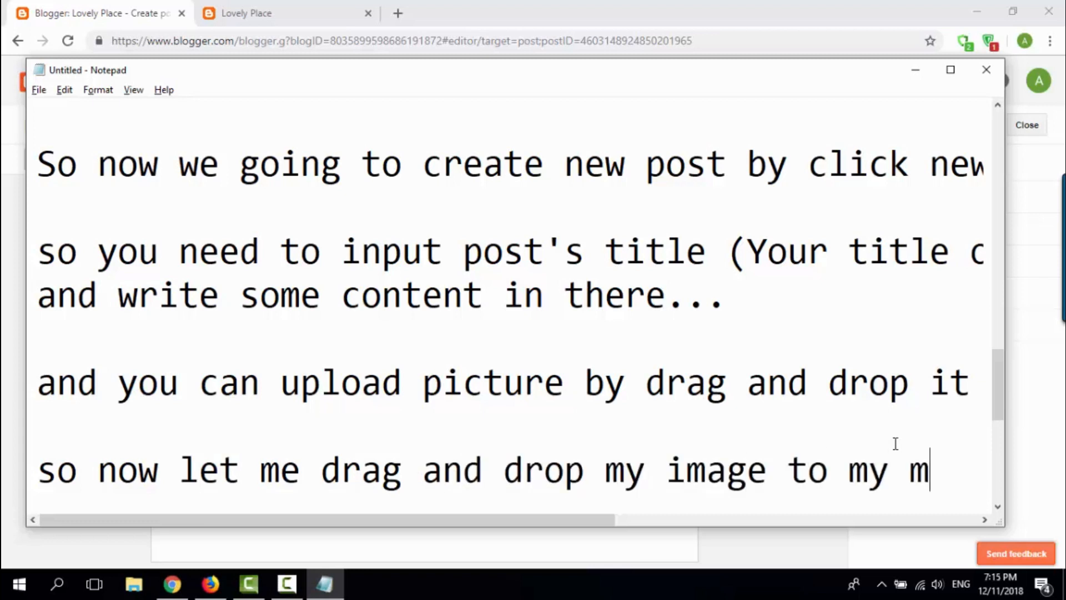
{"action": "key", "text": "BackSpace"}
{"action": "type", "text": "post."}
{"action": "key", "text": "Return"}
{"action": "key", "text": "Return"}
{"action": "key", "text": "Return"}
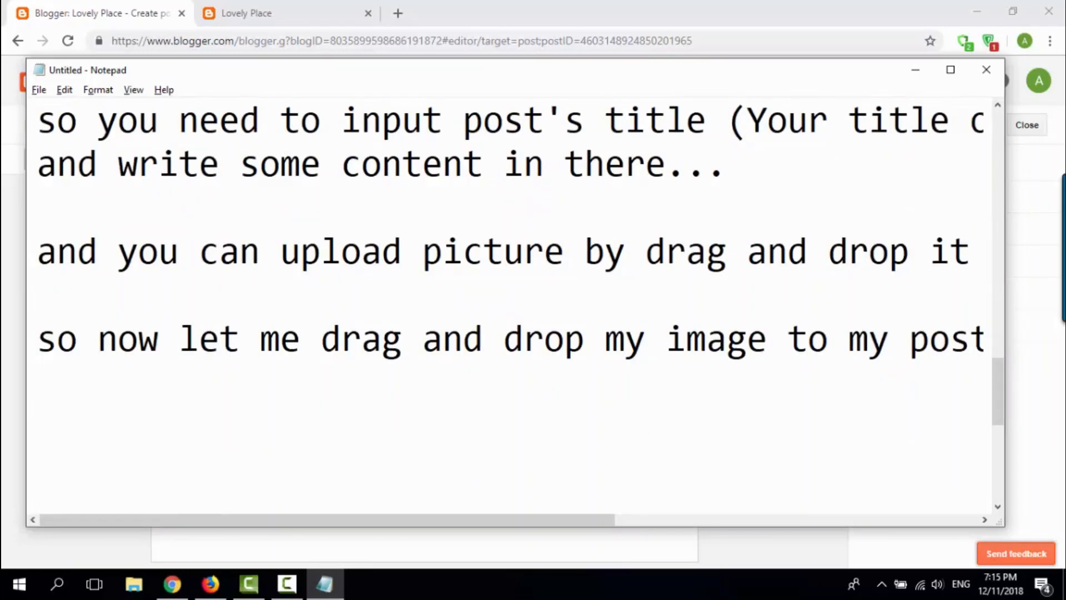
Step: Minimize Notepad and insert the waterfall landscape picture from the file window into the Blogger post body below the paragraph
{"action": "left_click", "coordinate": [211, 584]}
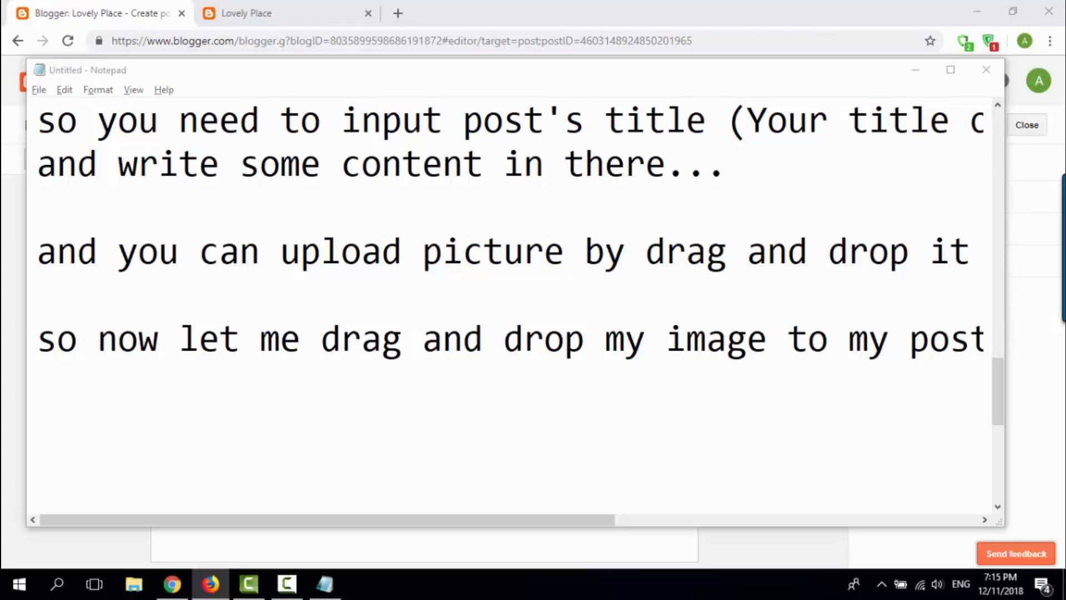
{"action": "key", "text": "alt+Tab"}
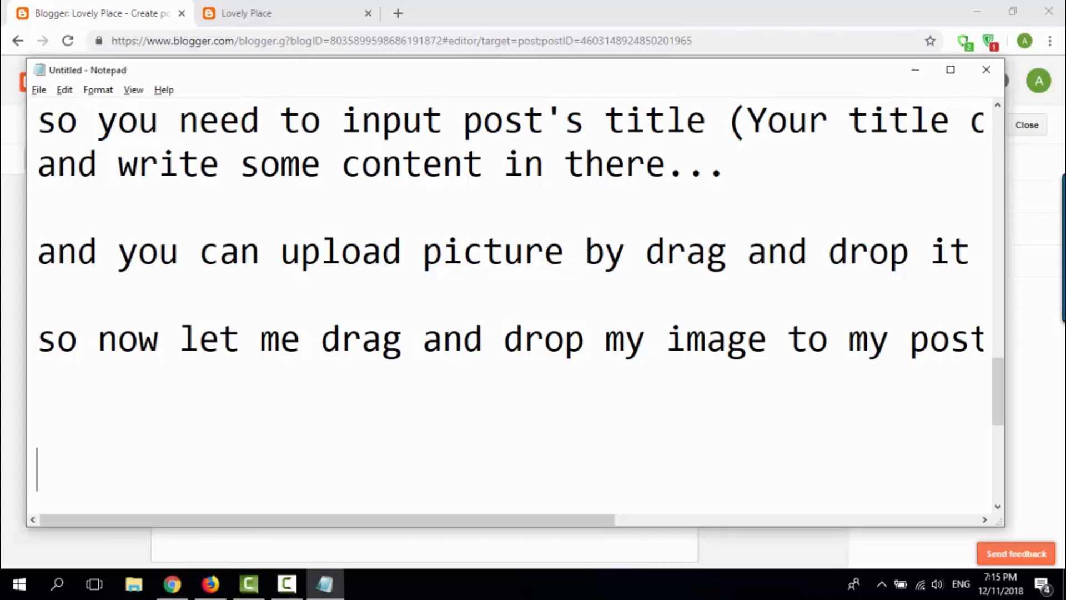
{"action": "key", "text": "alt+Tab"}
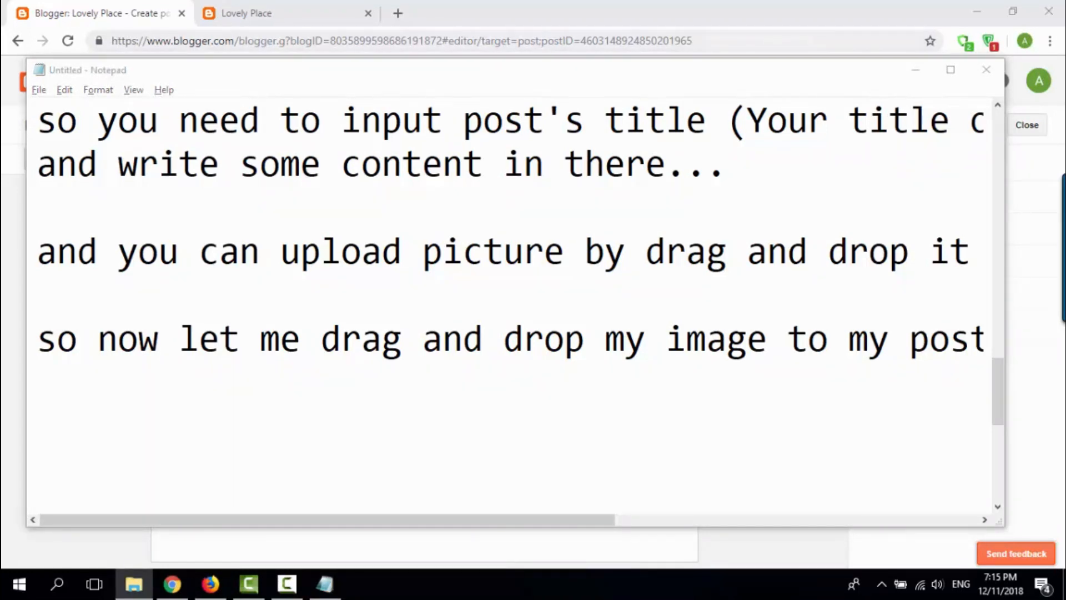
{"action": "left_click", "coordinate": [915, 71]}
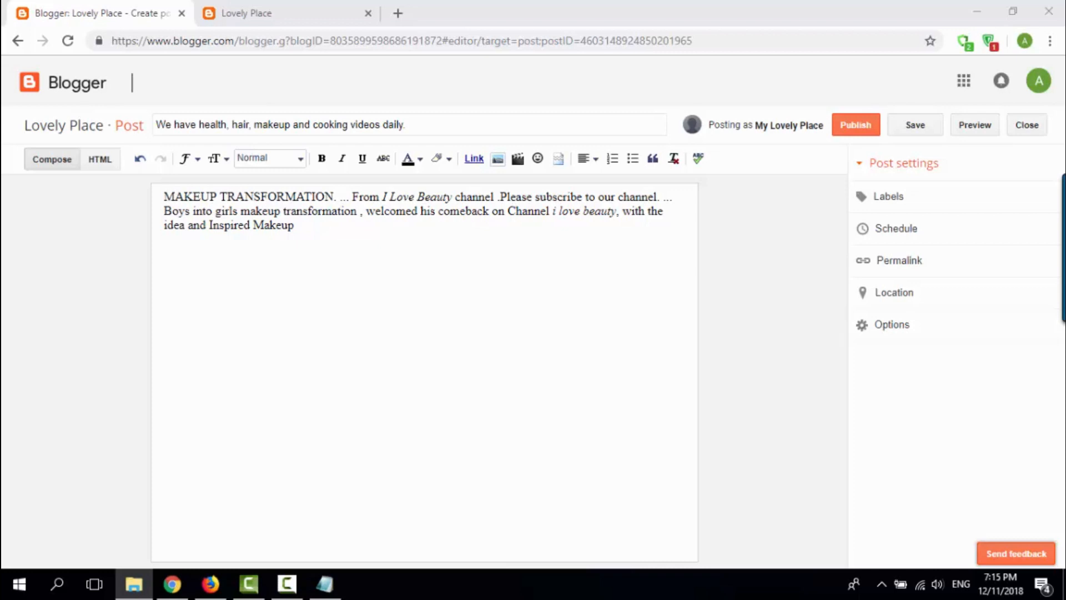
{"action": "left_click_drag", "start_coordinate": [316, 555], "coordinate": [217, 309]}
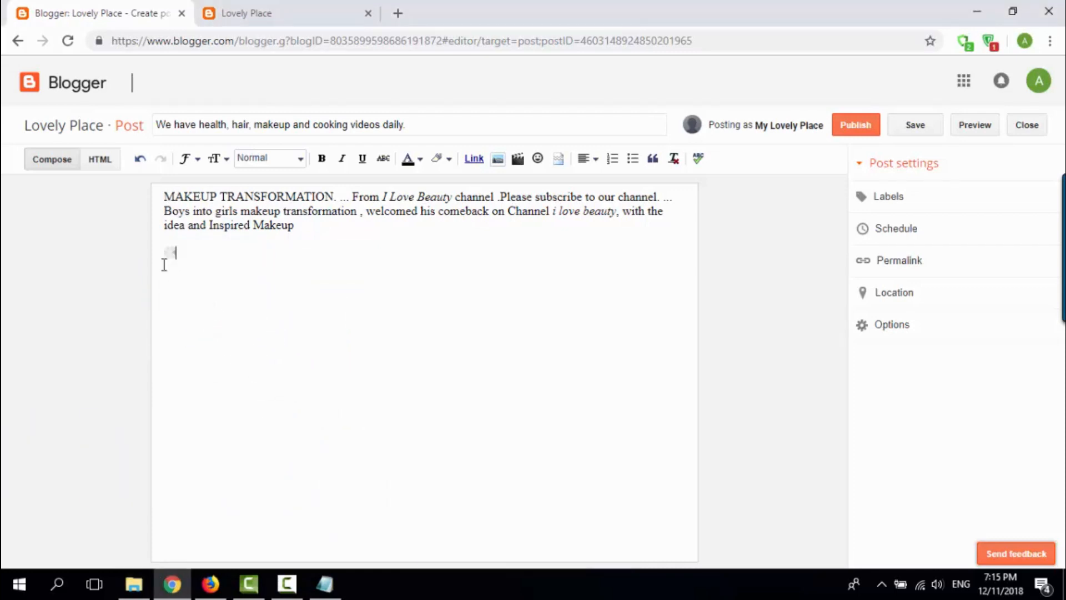
Step: Switch to Notepad and add the line "it uploading......" below the image instruction
{"action": "left_click", "coordinate": [324, 583]}
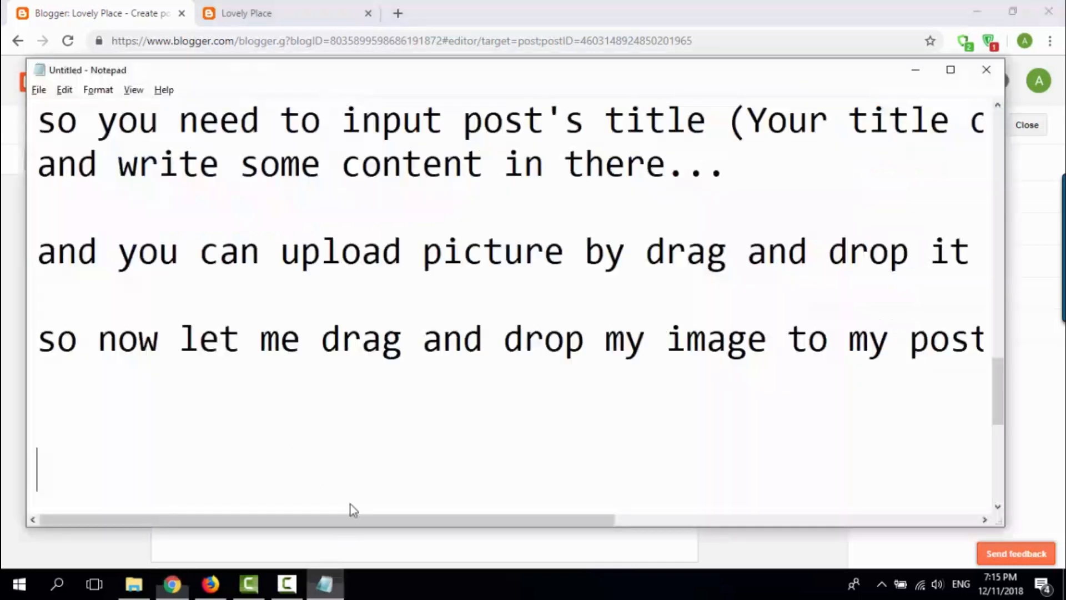
{"action": "type", "text": "it u"}
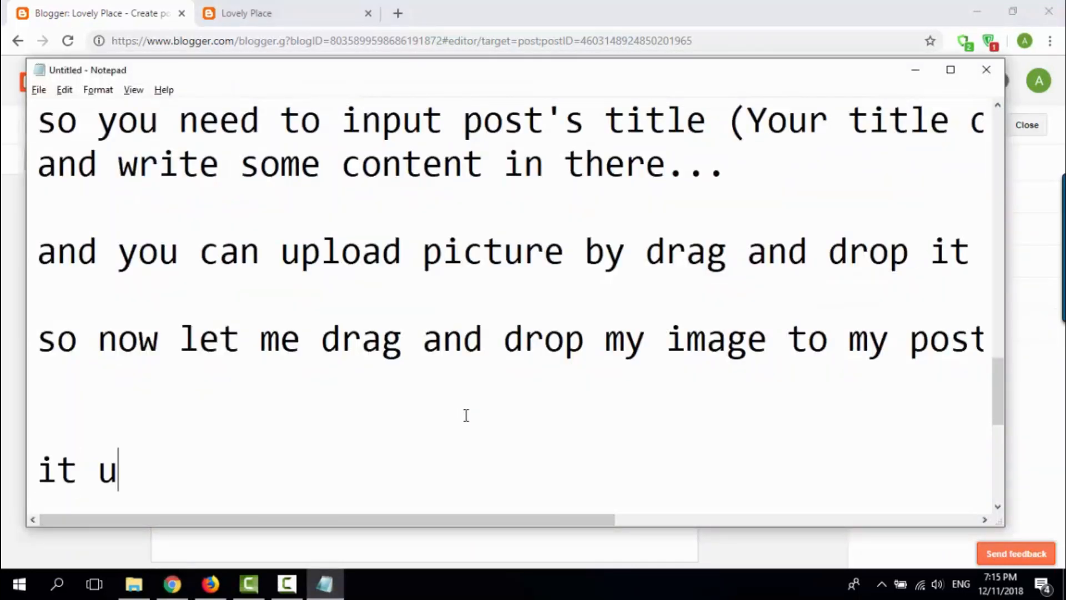
{"action": "type", "text": "ploading......"}
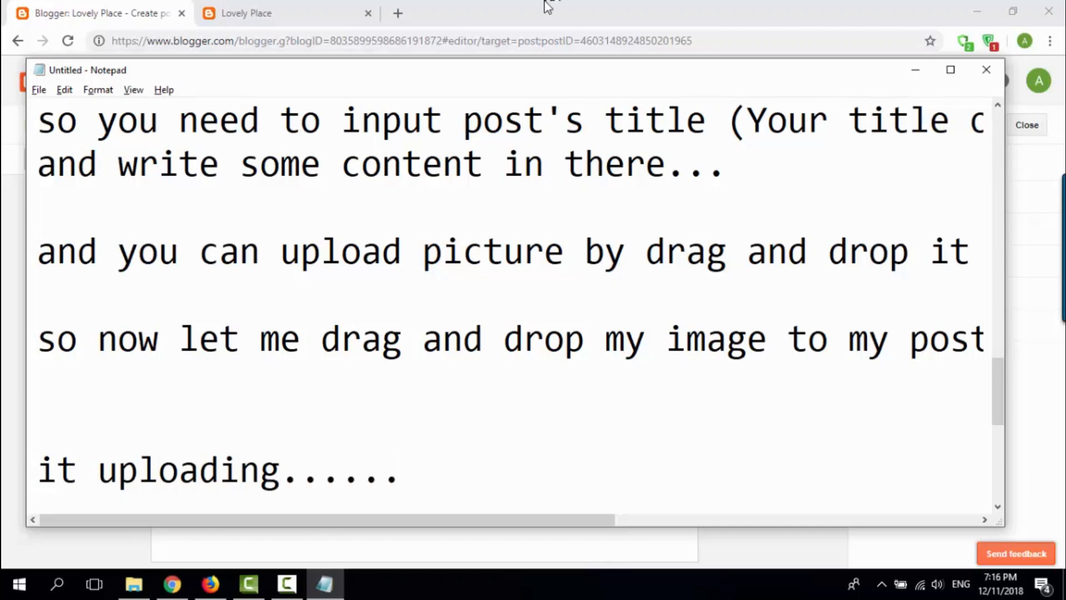
Step: Return to the Blogger post editor, set the inserted picture to its original size and look over the enlarged image
{"action": "left_click", "coordinate": [548, 7]}
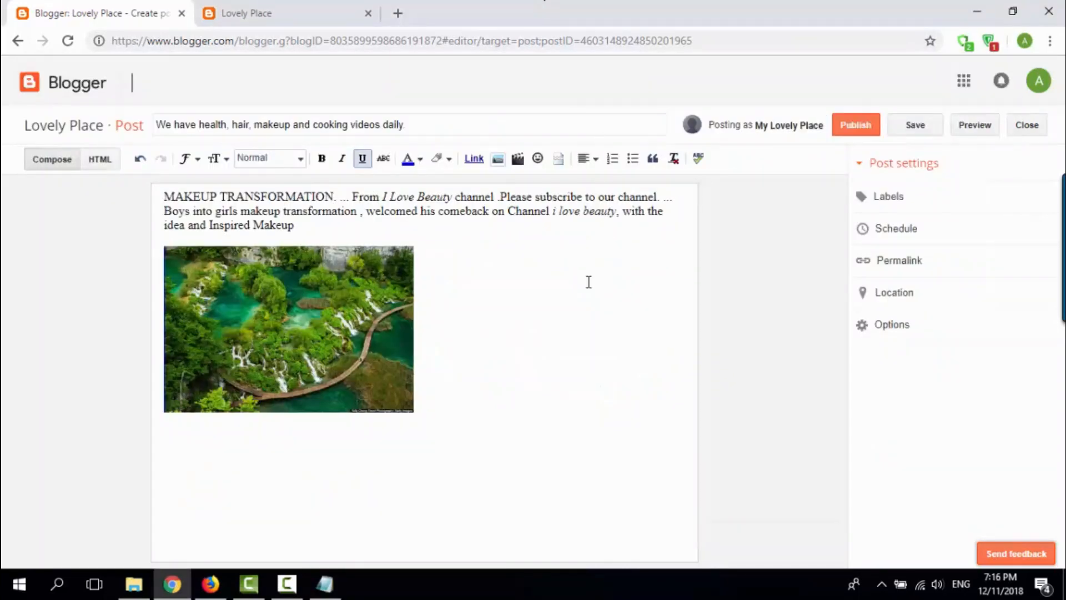
{"action": "left_click", "coordinate": [361, 388]}
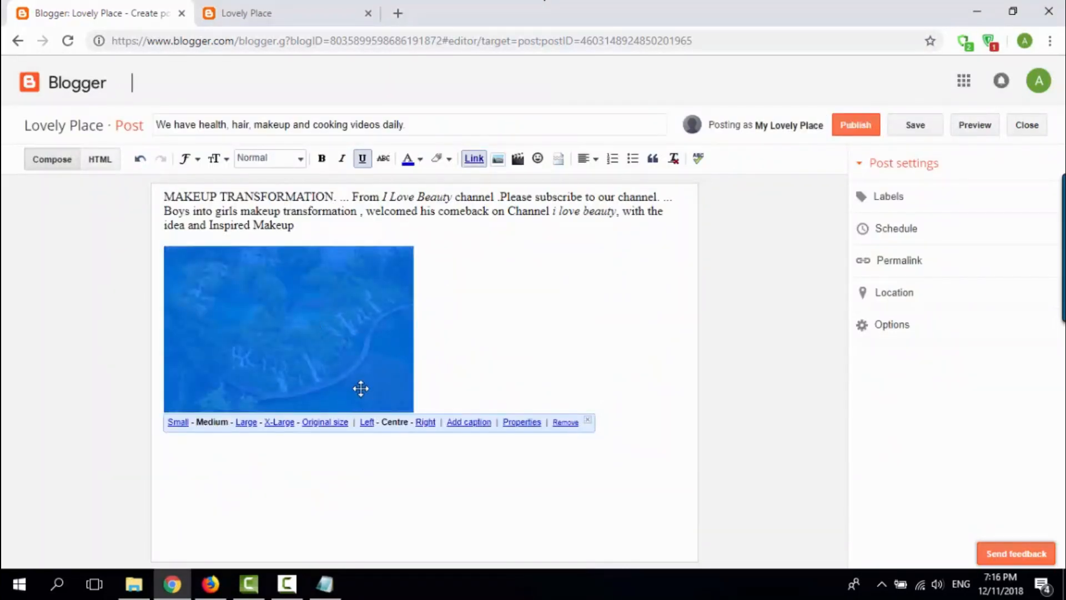
{"action": "left_click", "coordinate": [324, 422]}
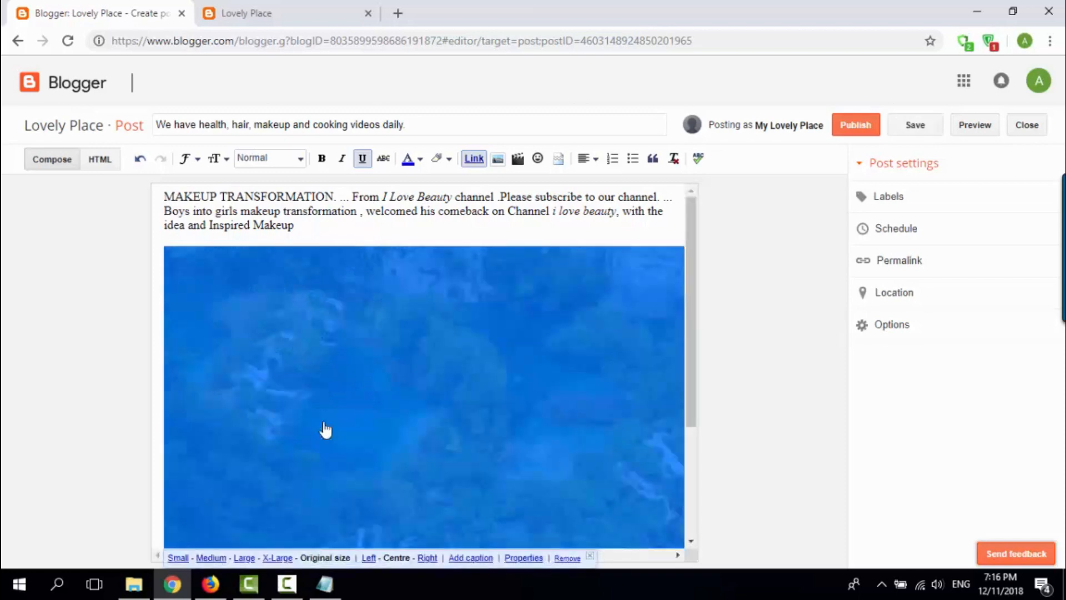
{"action": "left_click", "coordinate": [472, 211]}
{"action": "scroll", "coordinate": [473, 378], "scroll_direction": "down", "scroll_amount": 5}
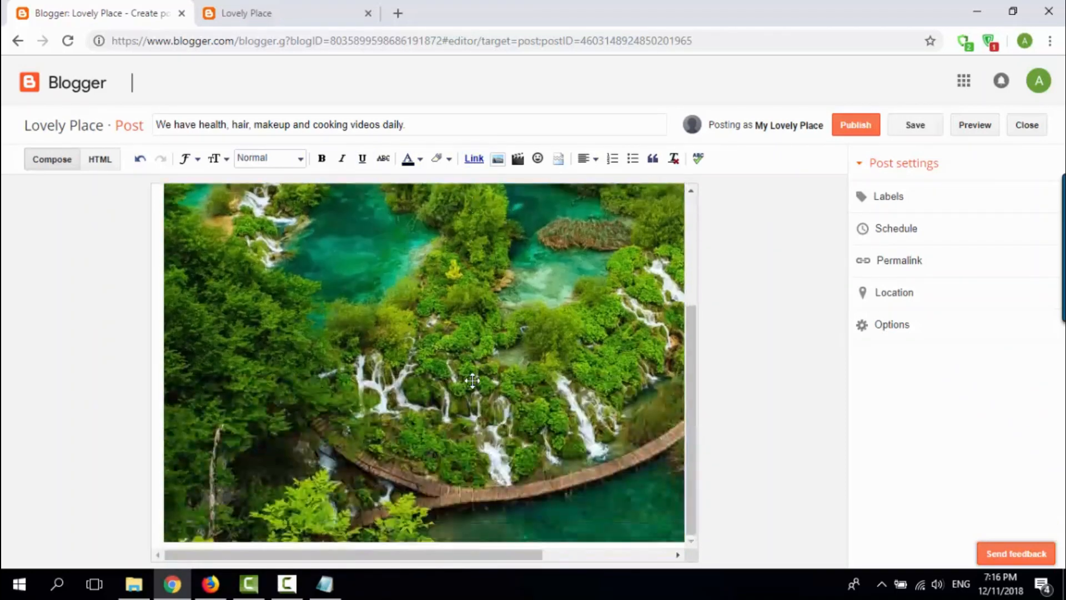
{"action": "scroll", "coordinate": [432, 407], "scroll_direction": "up", "scroll_amount": 5}
{"action": "scroll", "coordinate": [432, 406], "scroll_direction": "up", "scroll_amount": 1}
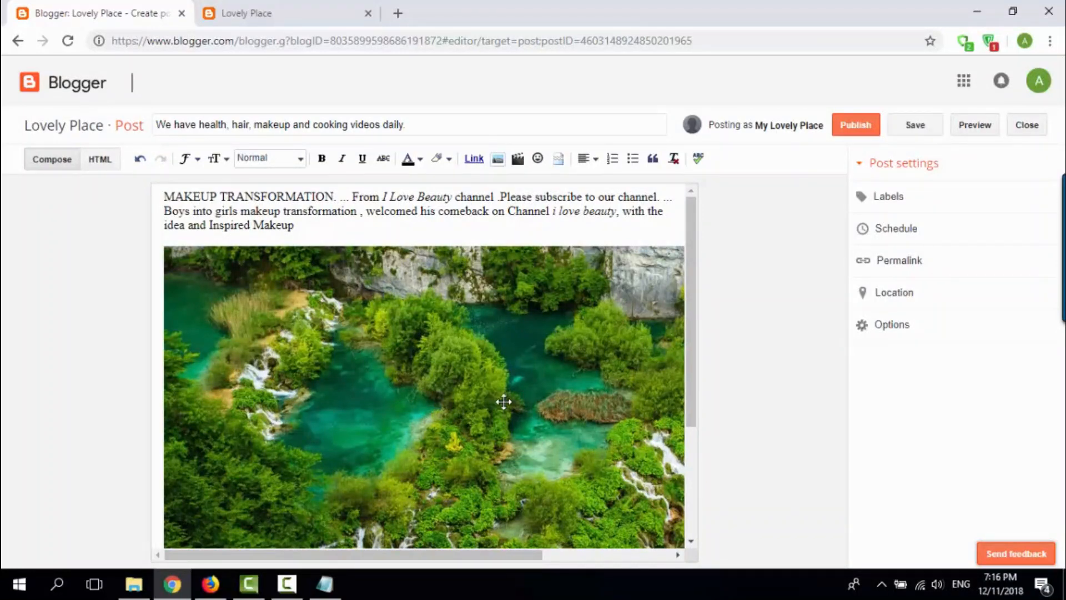
Step: Switch to Notepad and add "after complete you can click post for public that article to your blog." below the uploading line
{"action": "left_click", "coordinate": [336, 589]}
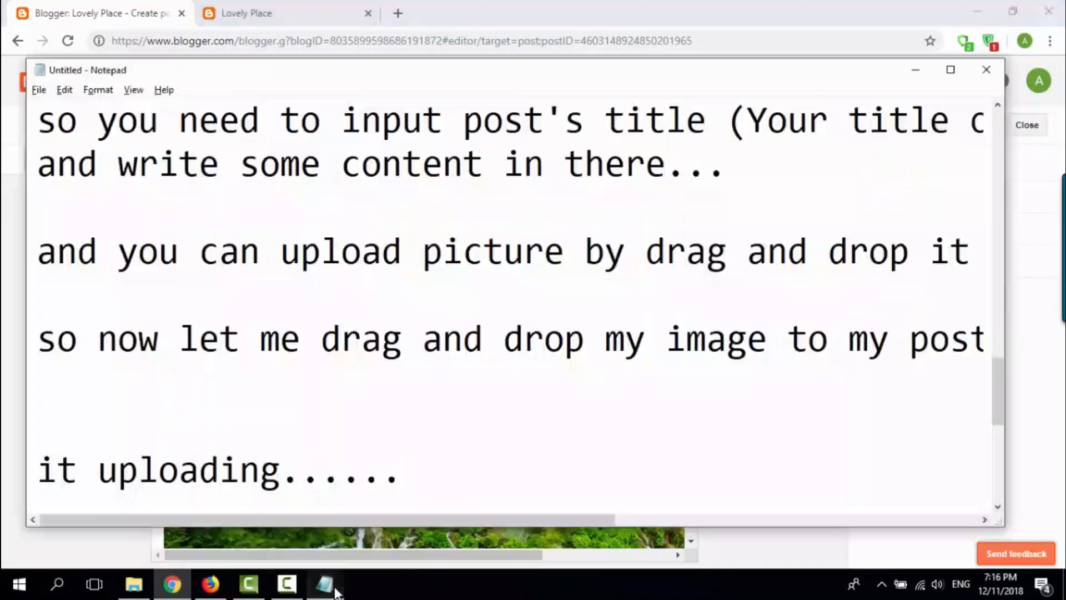
{"action": "key", "text": "Return"}
{"action": "key", "text": "Return"}
{"action": "key", "text": "Return"}
{"action": "type", "text": "a"}
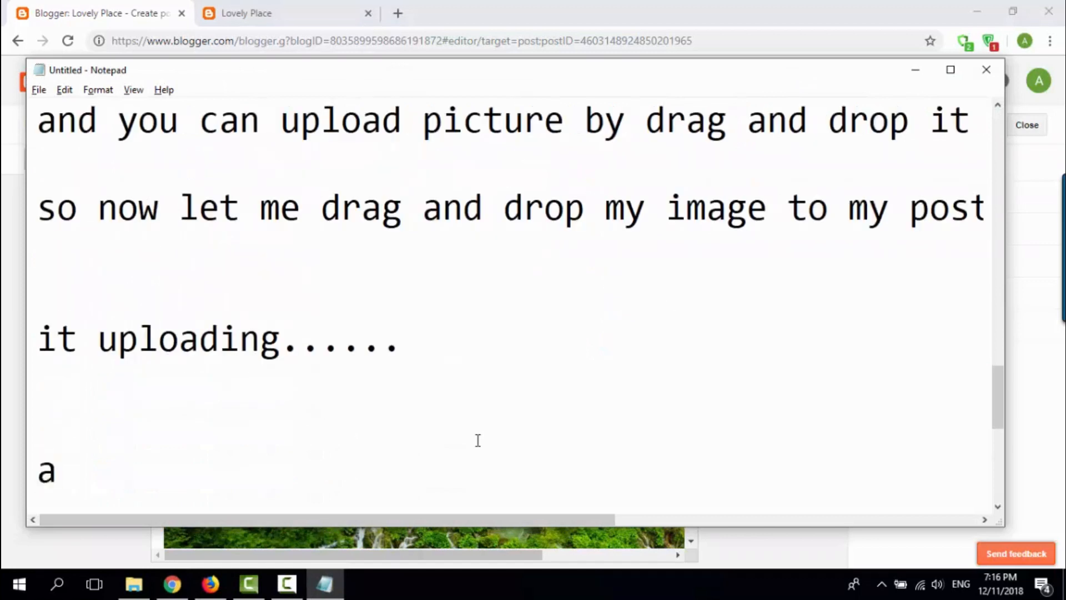
{"action": "type", "text": "ft er co"}
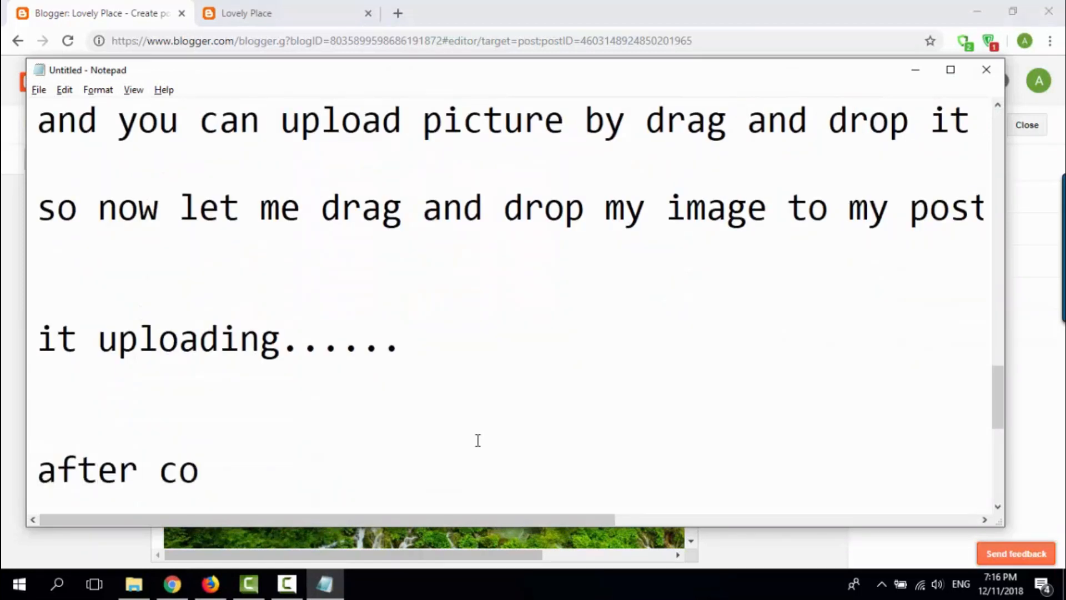
{"action": "type", "text": "mplet e "}
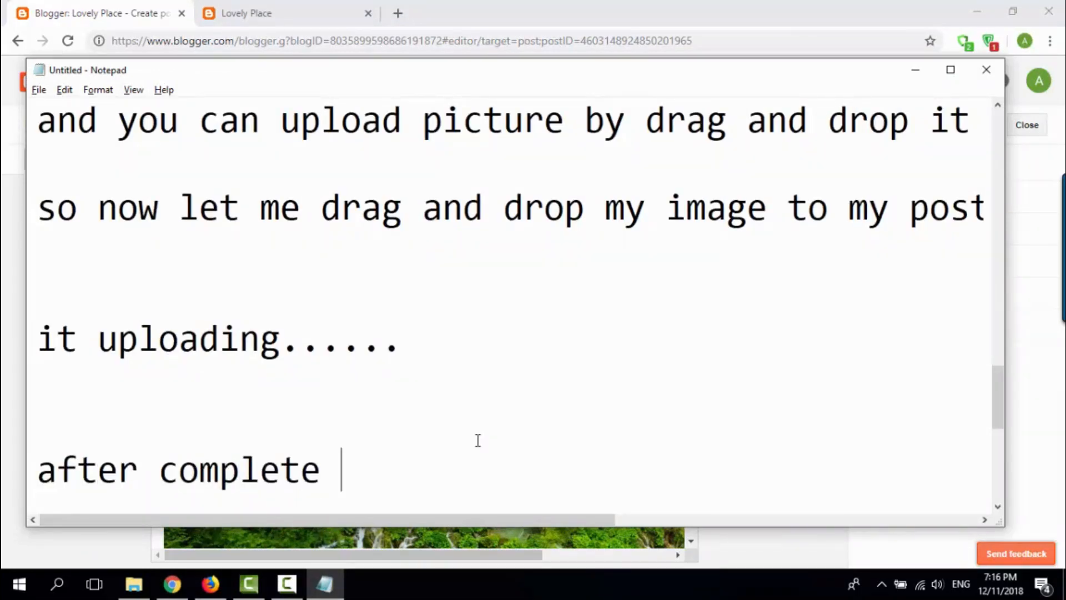
{"action": "type", "text": "you can"}
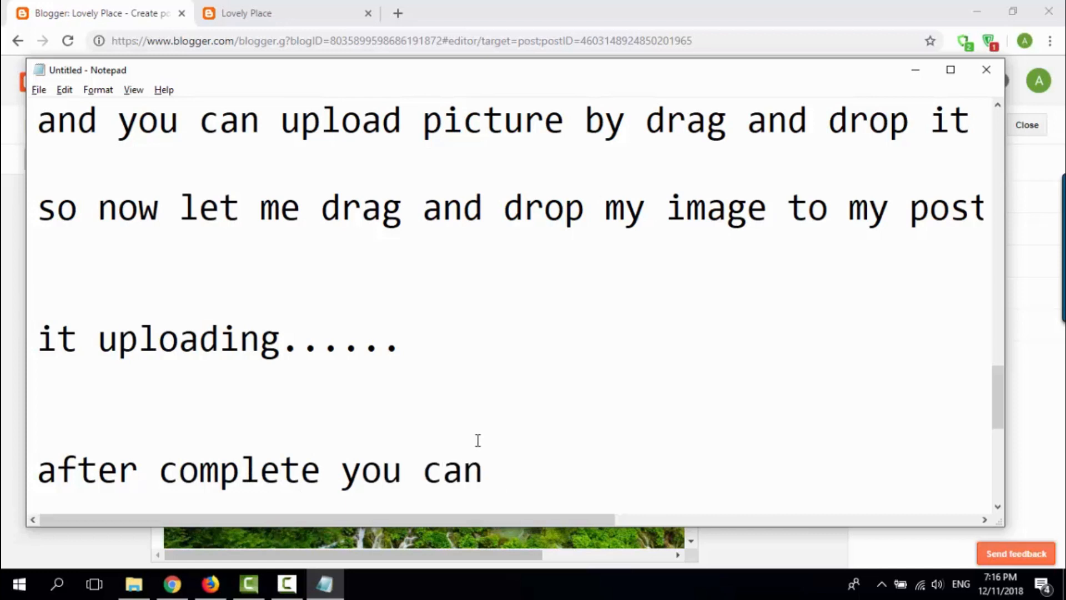
{"action": "type", "text": " click post"}
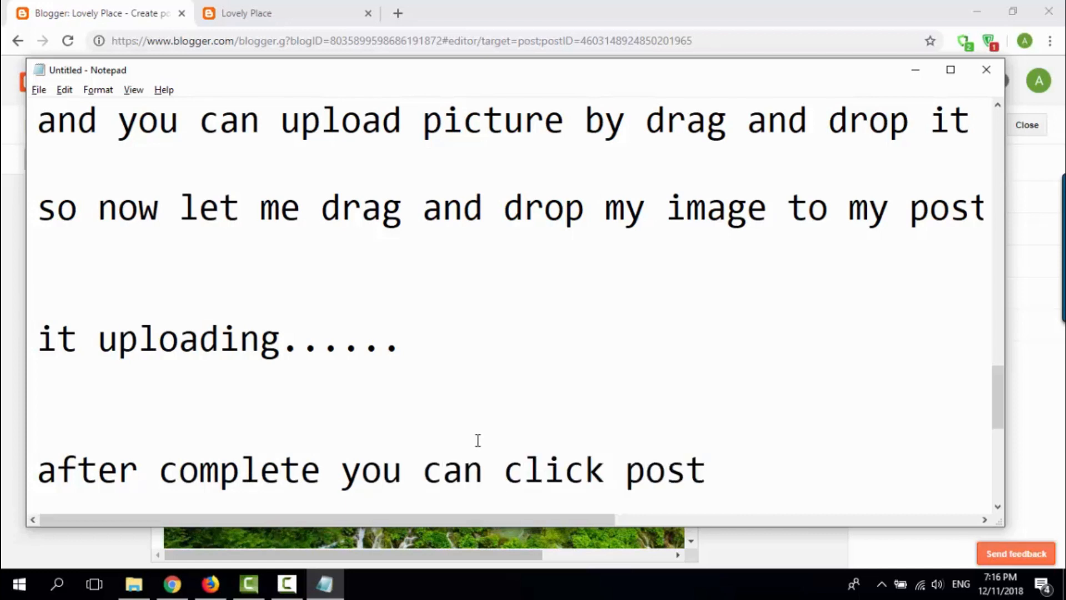
{"action": "type", "text": " for public"}
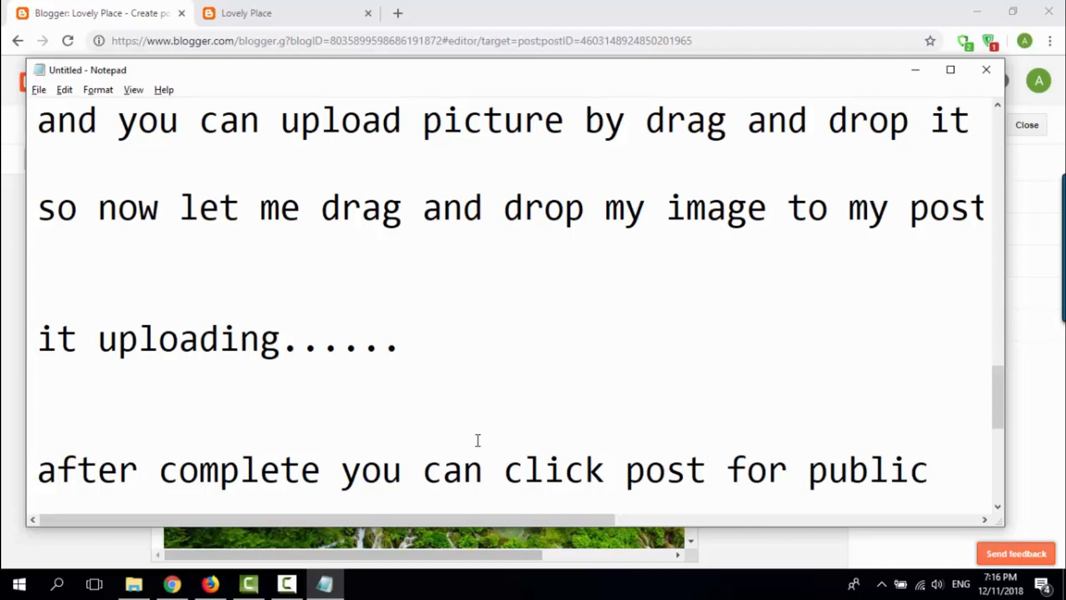
{"action": "type", "text": " that "}
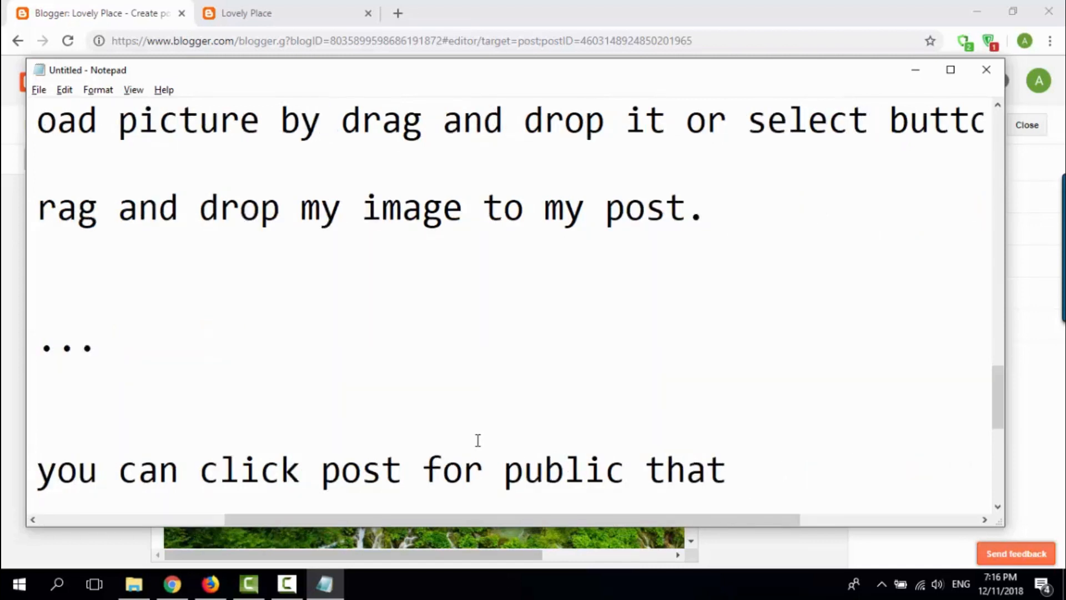
{"action": "type", "text": "article to"}
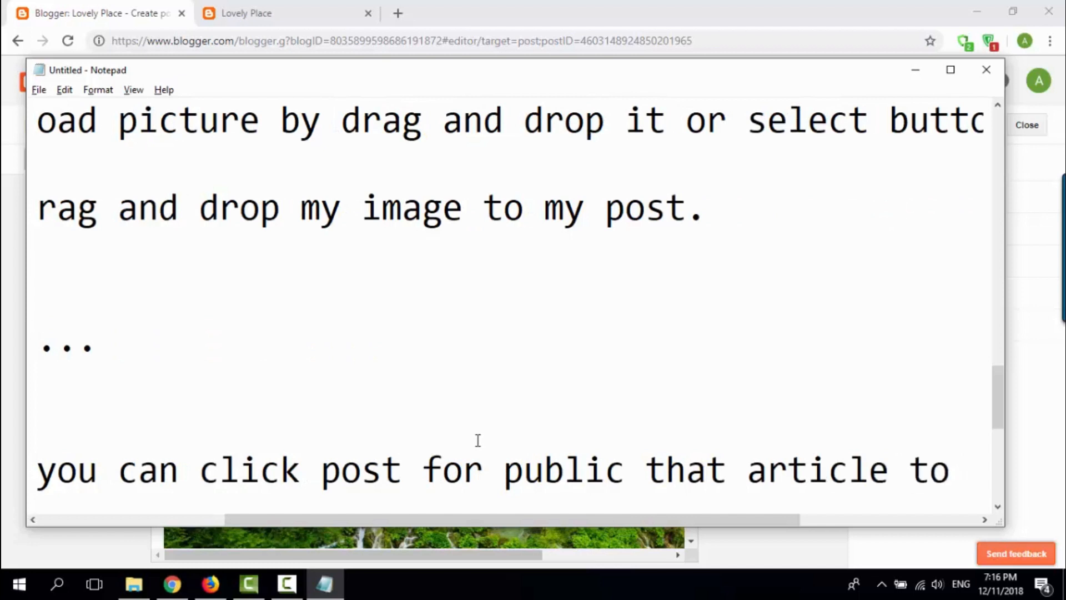
{"action": "type", "text": " your blog."}
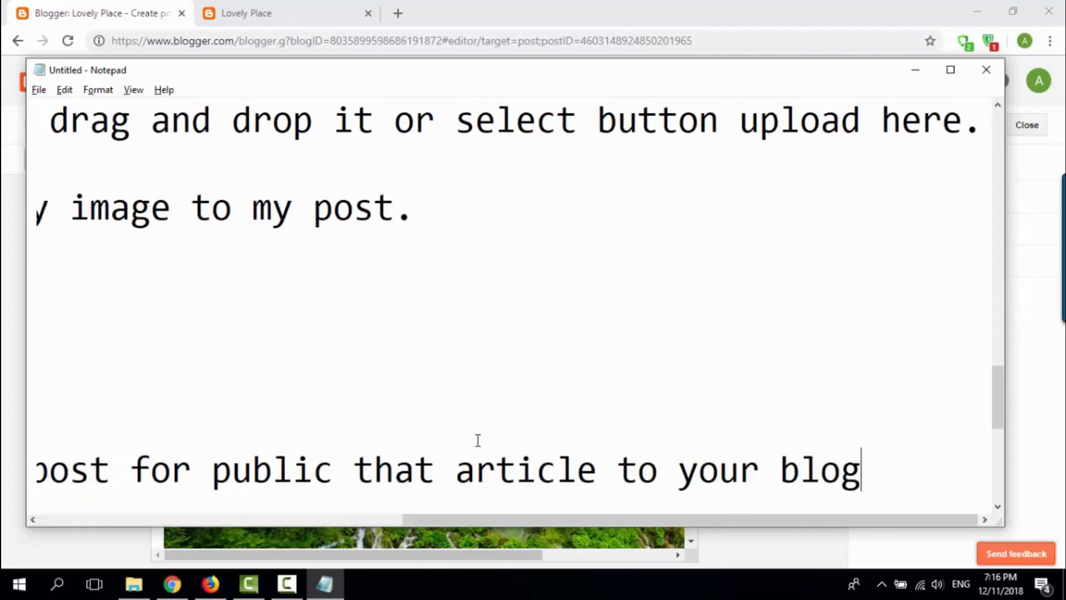
Step: Add the line "Ok let see....." below the publishing instruction, leaving blank space between them
{"action": "key", "text": "Return"}
{"action": "key", "text": "Return"}
{"action": "type", "text": "Ok"}
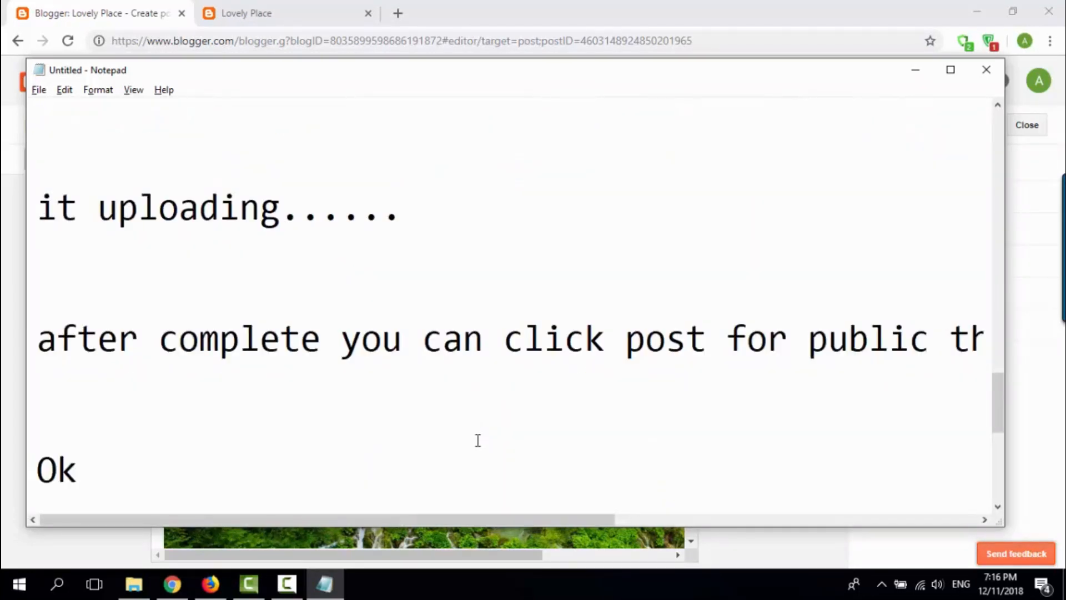
{"action": "type", "text": " let see....."}
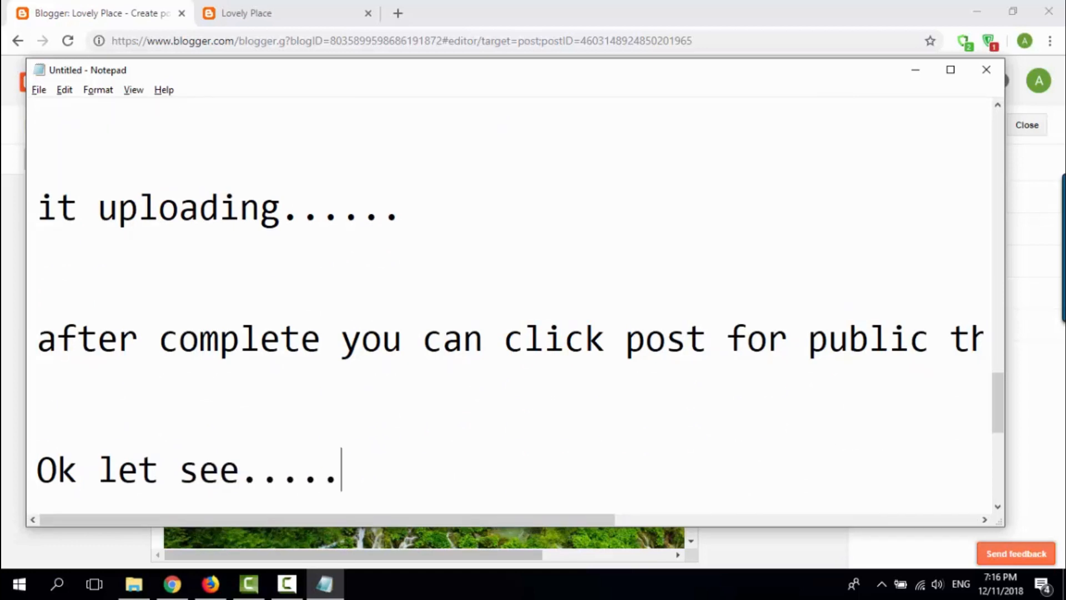
Step: Switch to the Blogger post editor and publish the post "We have health, hair, makeup and cooking videos daily."
{"action": "left_click", "coordinate": [578, 7]}
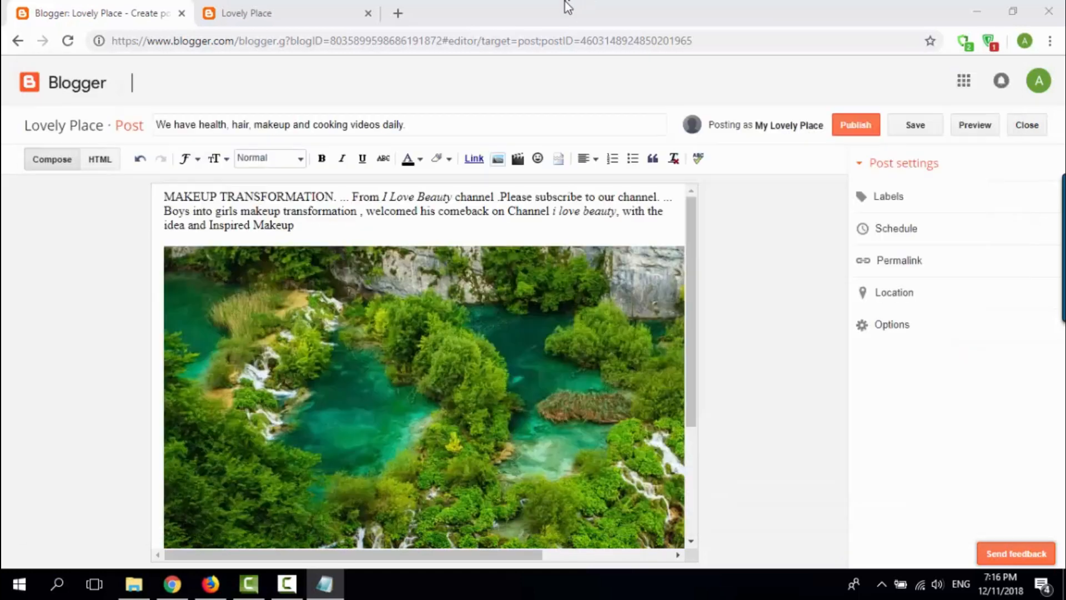
{"action": "left_click", "coordinate": [855, 125]}
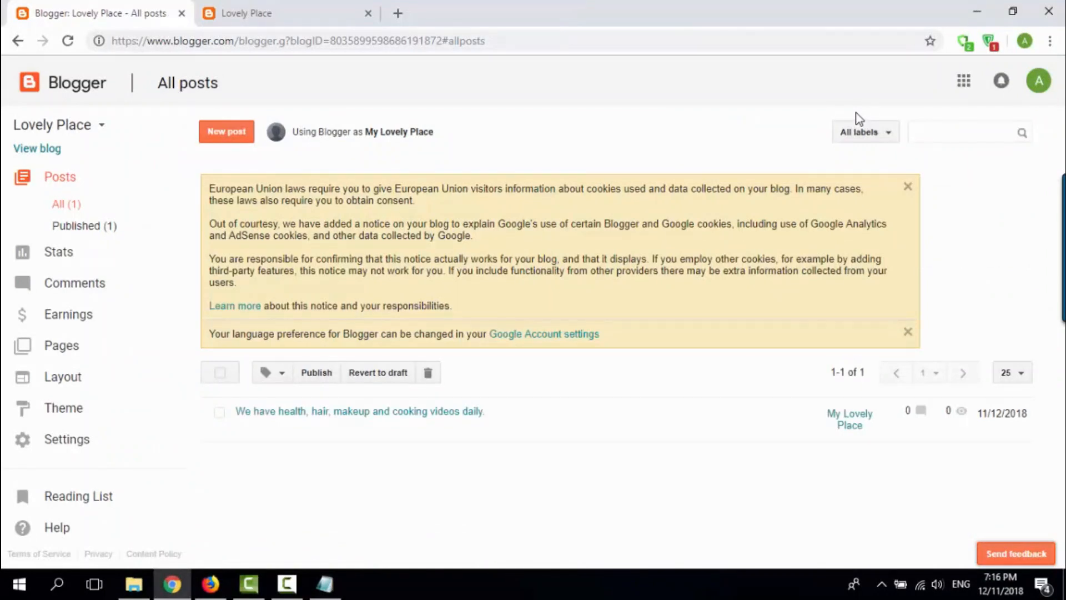
{"action": "mouse_move", "coordinate": [362, 438]}
Step: Switch to Notepad and add the line "Now we have one post..... let view it on our blog." below "Ok let see....."
{"action": "left_click", "coordinate": [325, 583]}
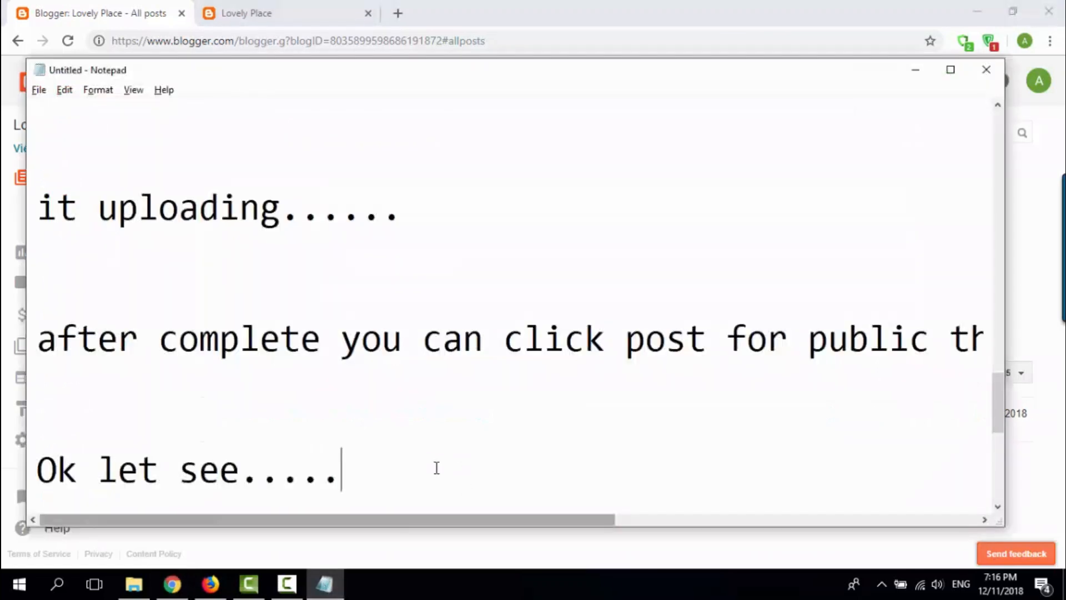
{"action": "key", "text": "Return"}
{"action": "key", "text": "Return"}
{"action": "type", "text": "Now we "}
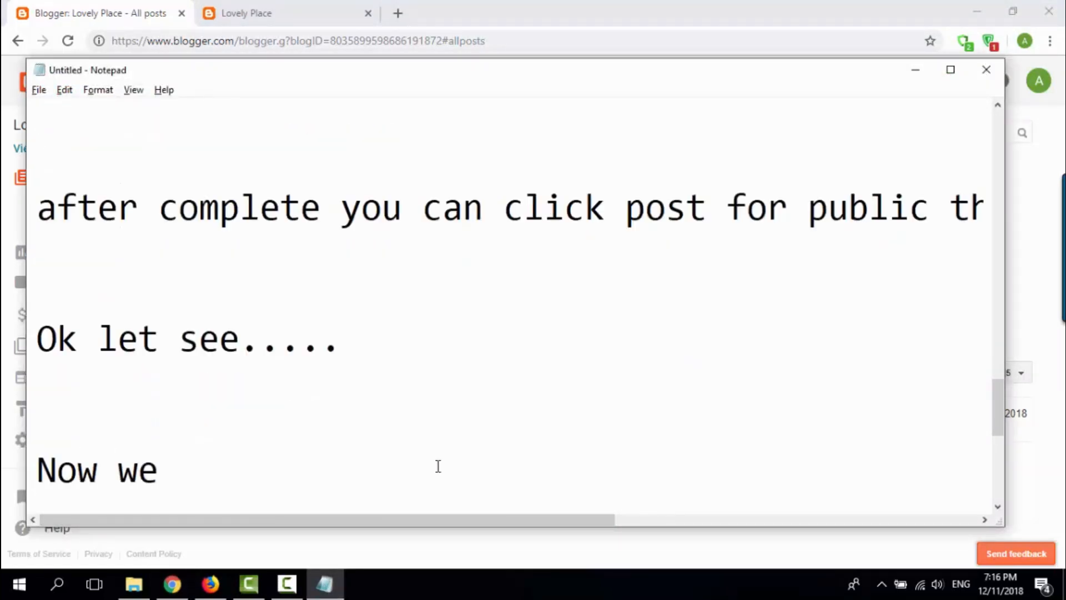
{"action": "type", "text": "have one p"}
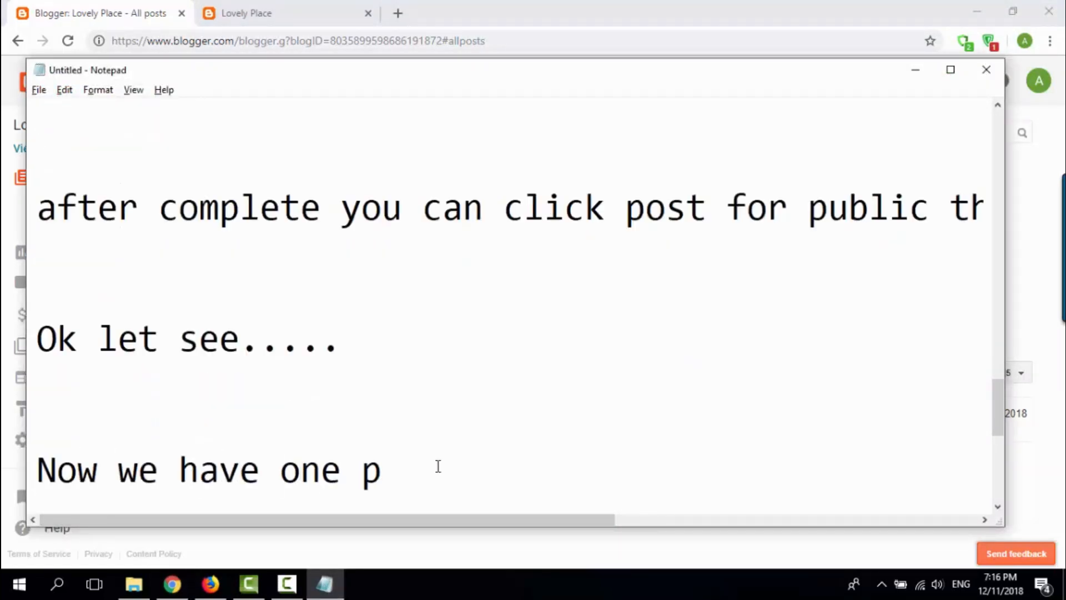
{"action": "type", "text": "ost..... l"}
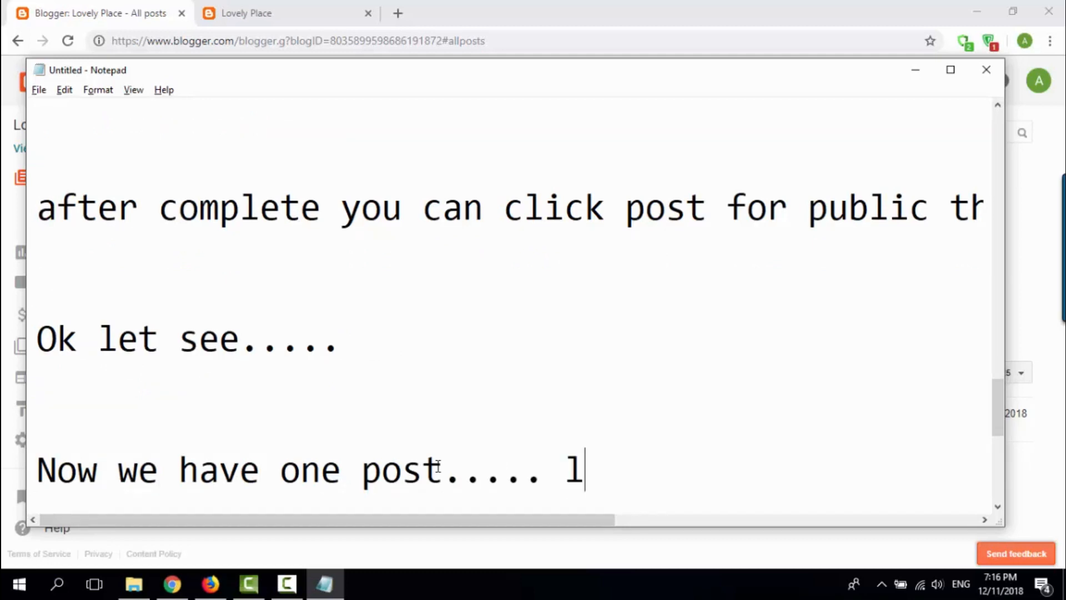
{"action": "type", "text": "et view it on "}
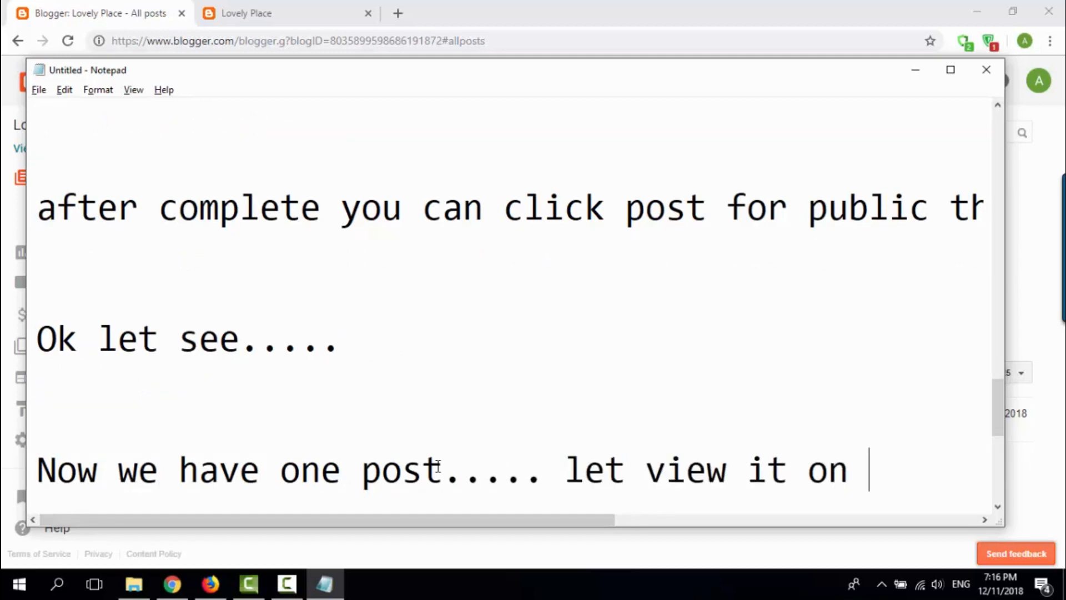
{"action": "type", "text": "our blog."}
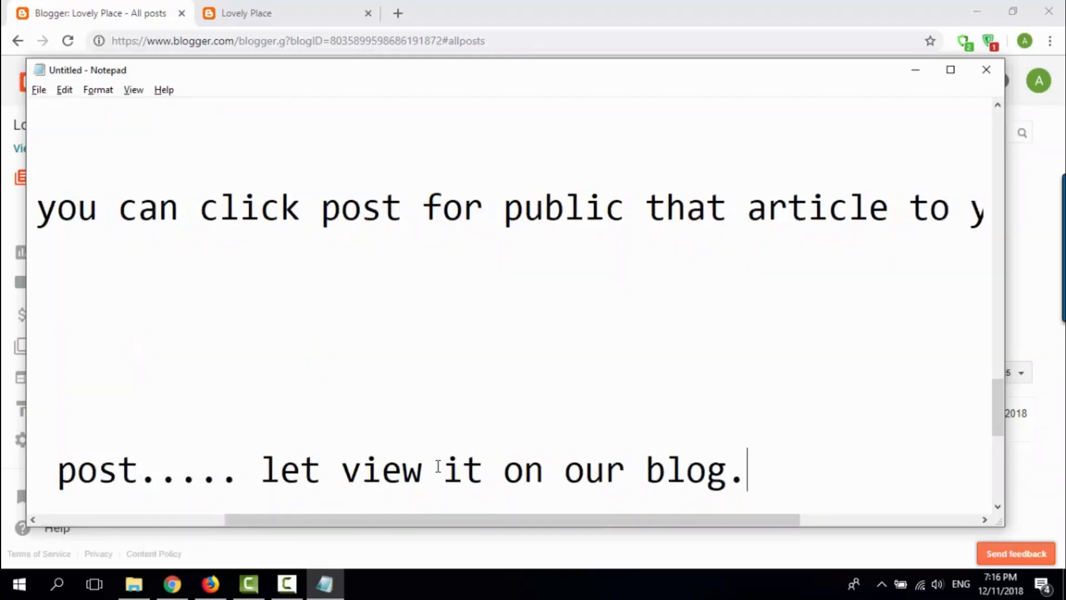
{"action": "key", "text": "Return"}
Step: Switch to the browser, reload the Lovely Place blog and look over the published post's title, picture and text on its home page
{"action": "left_click", "coordinate": [611, 5]}
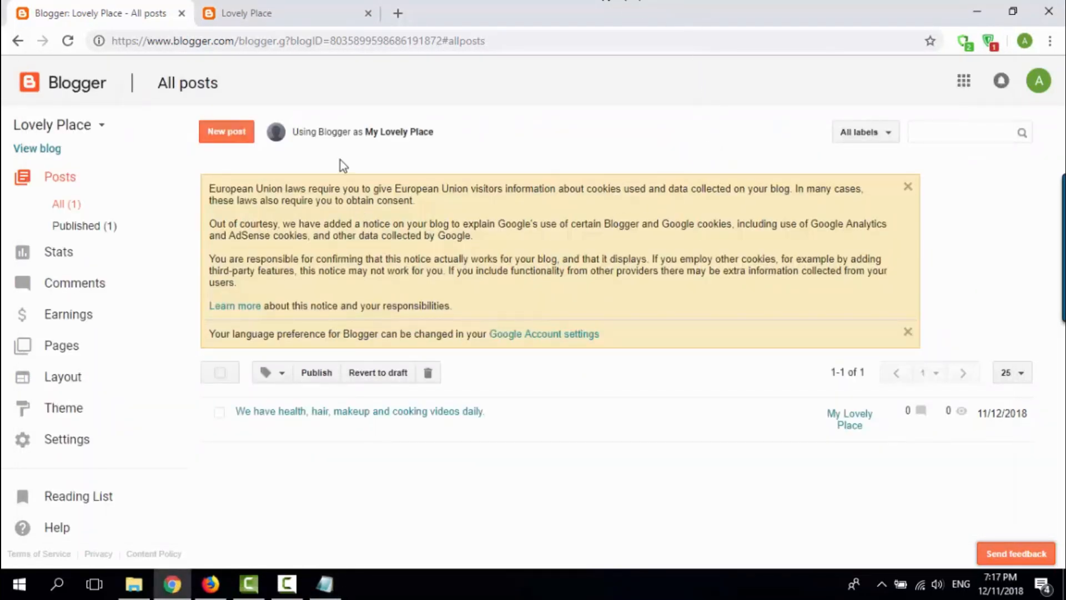
{"action": "left_click", "coordinate": [272, 8]}
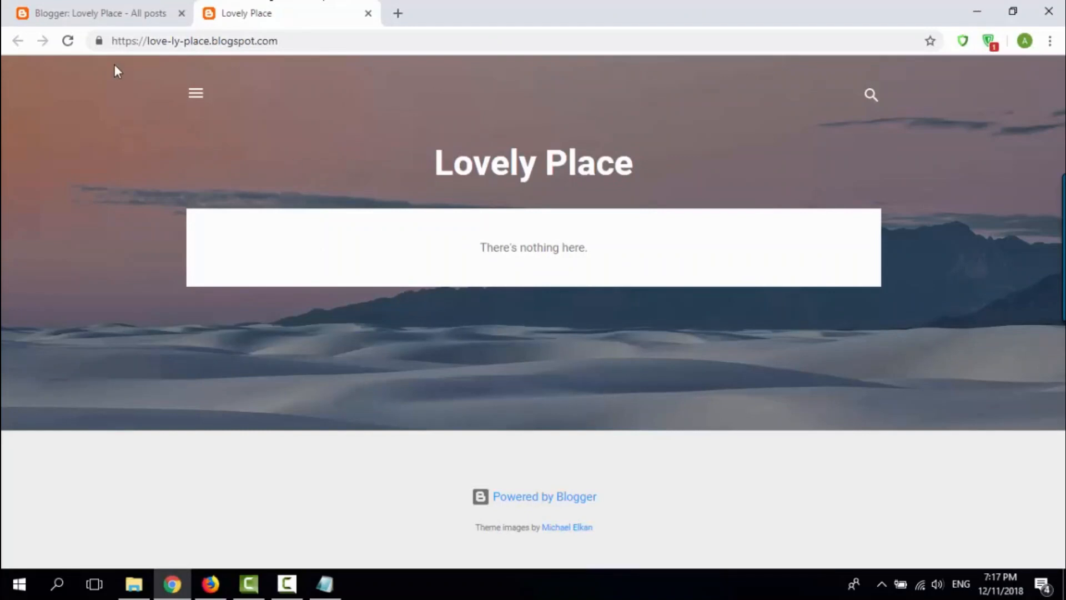
{"action": "left_click", "coordinate": [70, 43]}
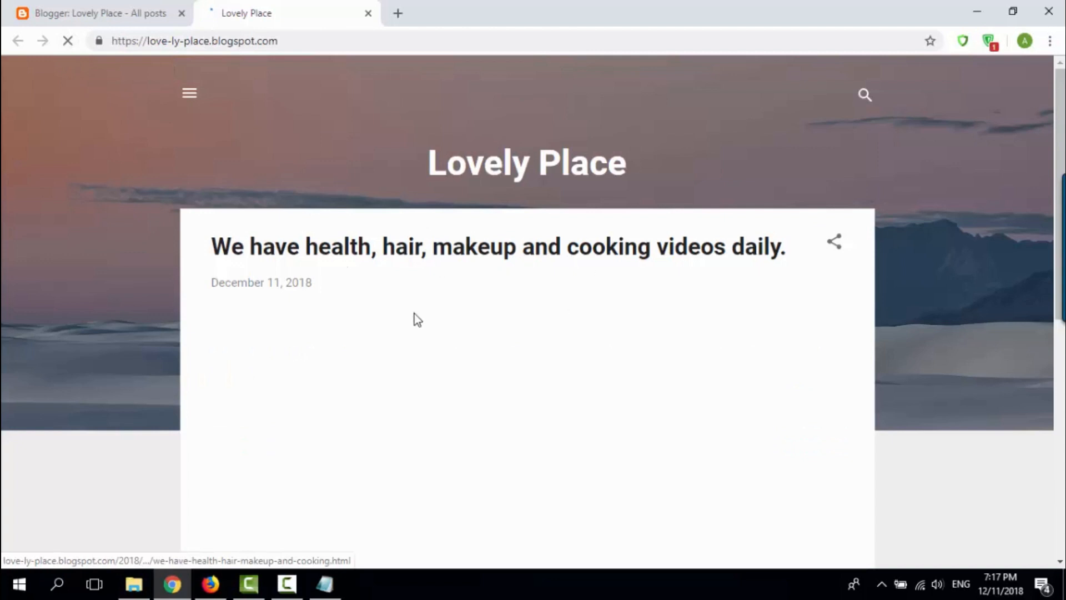
{"action": "scroll", "coordinate": [418, 309], "scroll_direction": "down", "scroll_amount": 4}
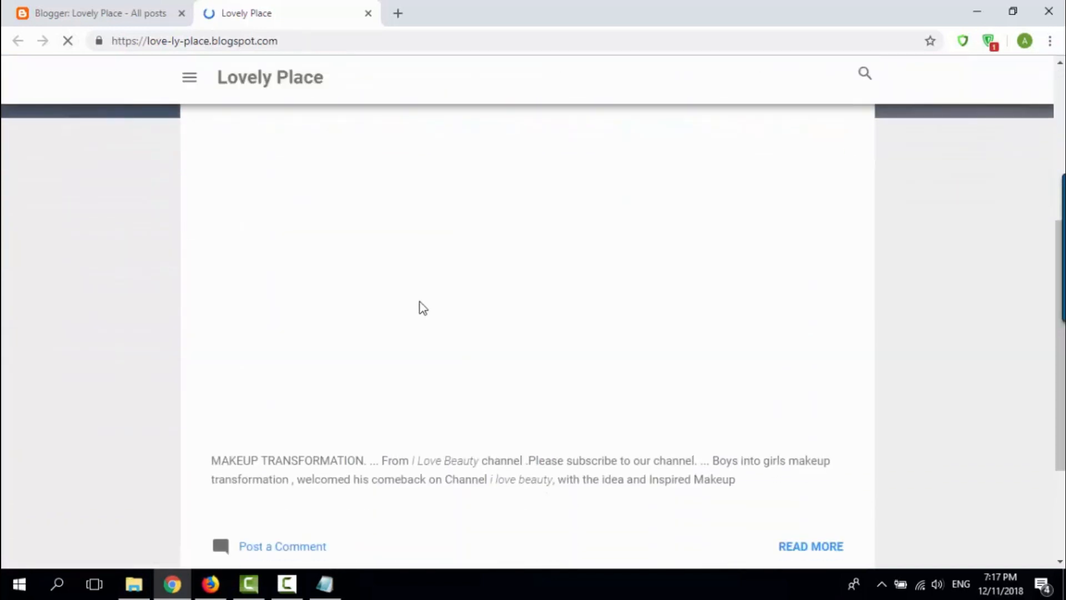
{"action": "scroll", "coordinate": [419, 299], "scroll_direction": "up", "scroll_amount": 5}
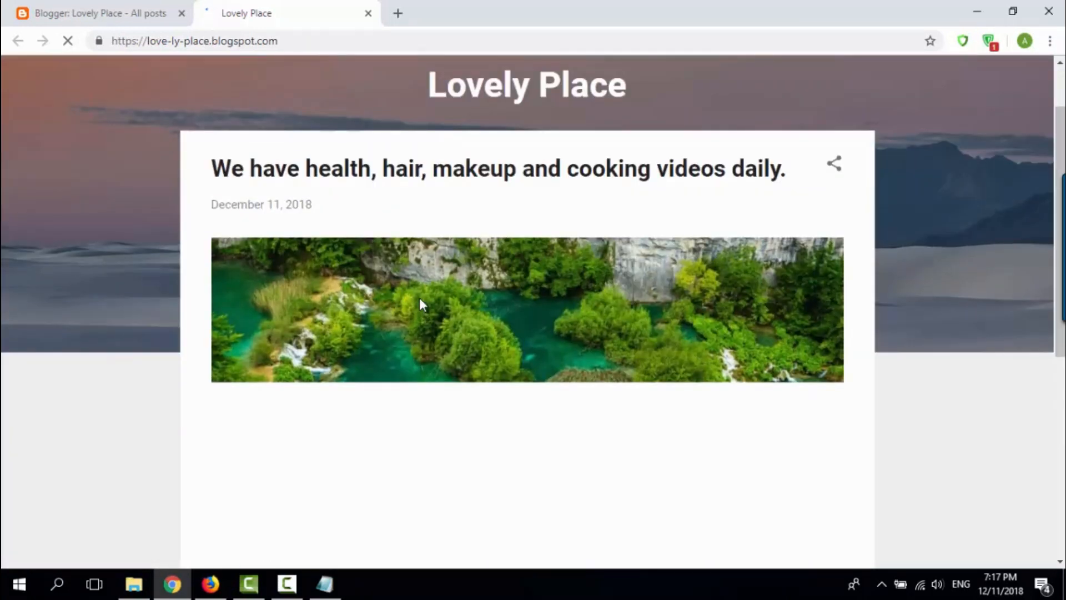
{"action": "scroll", "coordinate": [418, 296], "scroll_direction": "down", "scroll_amount": 2}
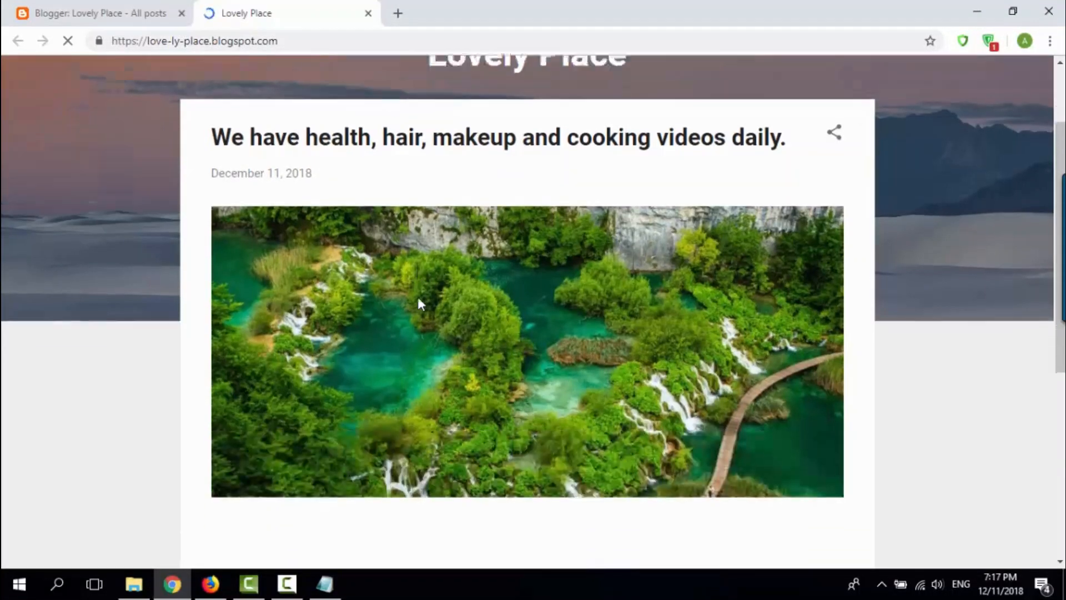
{"action": "scroll", "coordinate": [417, 296], "scroll_direction": "down", "scroll_amount": 4}
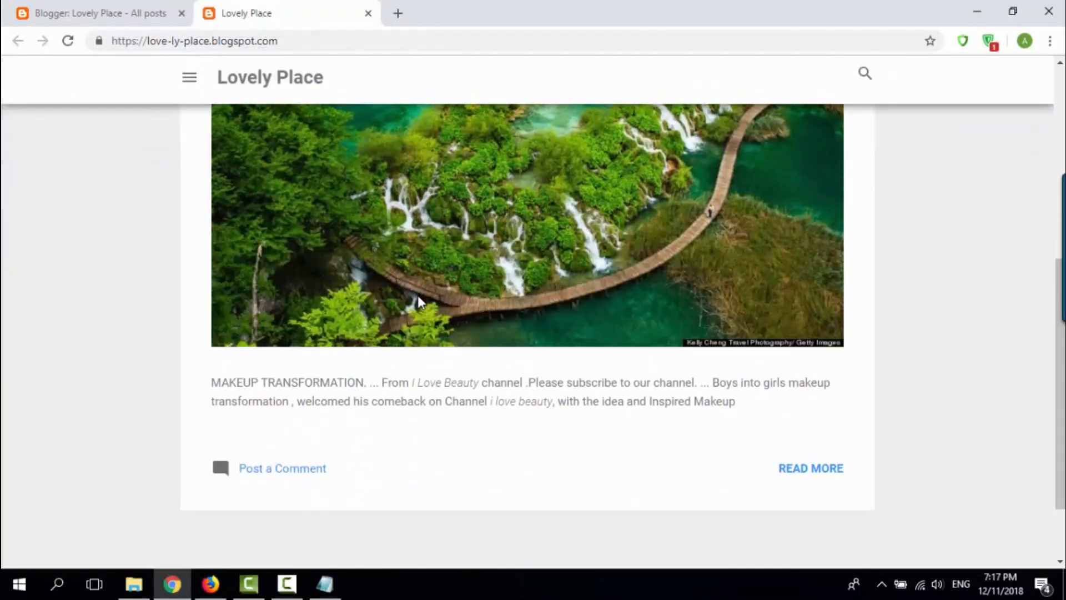
{"action": "scroll", "coordinate": [442, 298], "scroll_direction": "up", "scroll_amount": 6}
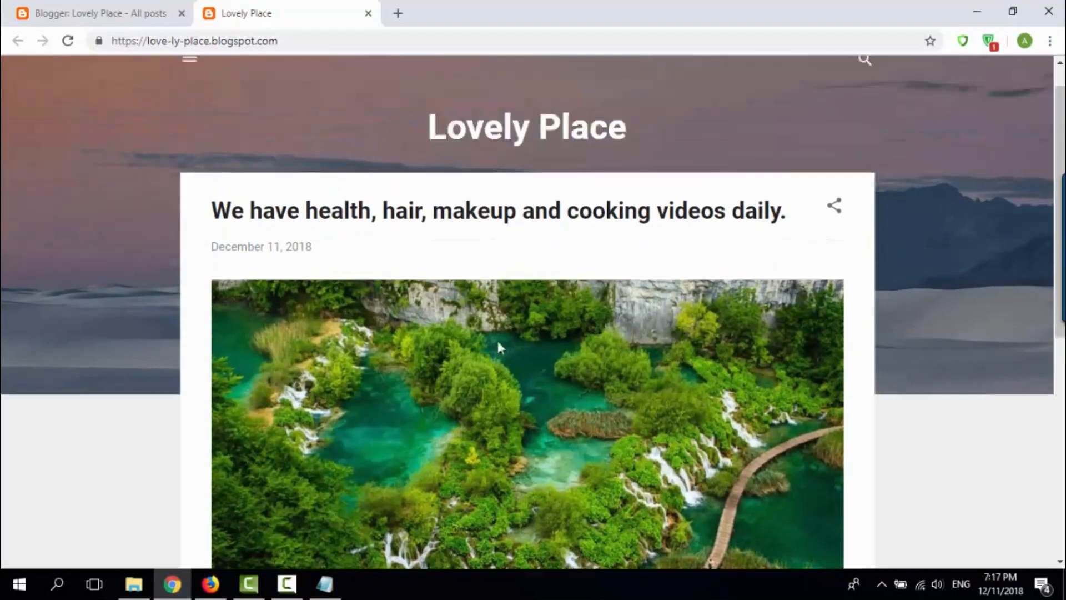
{"action": "scroll", "coordinate": [675, 321], "scroll_direction": "down", "scroll_amount": 3}
{"action": "scroll", "coordinate": [675, 321], "scroll_direction": "down", "scroll_amount": 4}
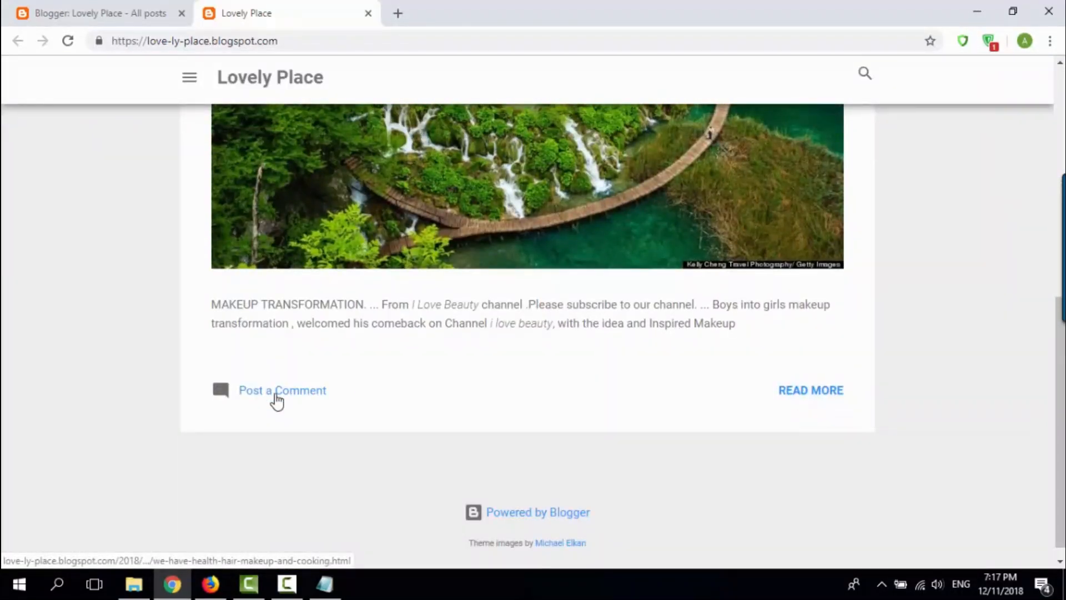
Step: Open the full post page and examine its text, picture and comment form
{"action": "left_click", "coordinate": [802, 405]}
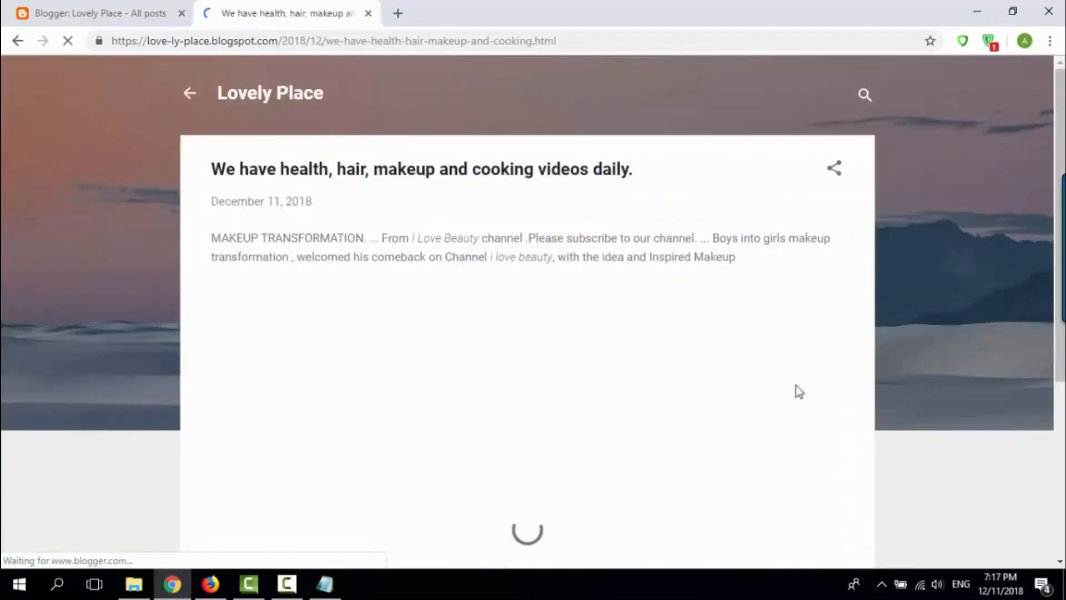
{"action": "scroll", "coordinate": [528, 369], "scroll_direction": "down", "scroll_amount": 4}
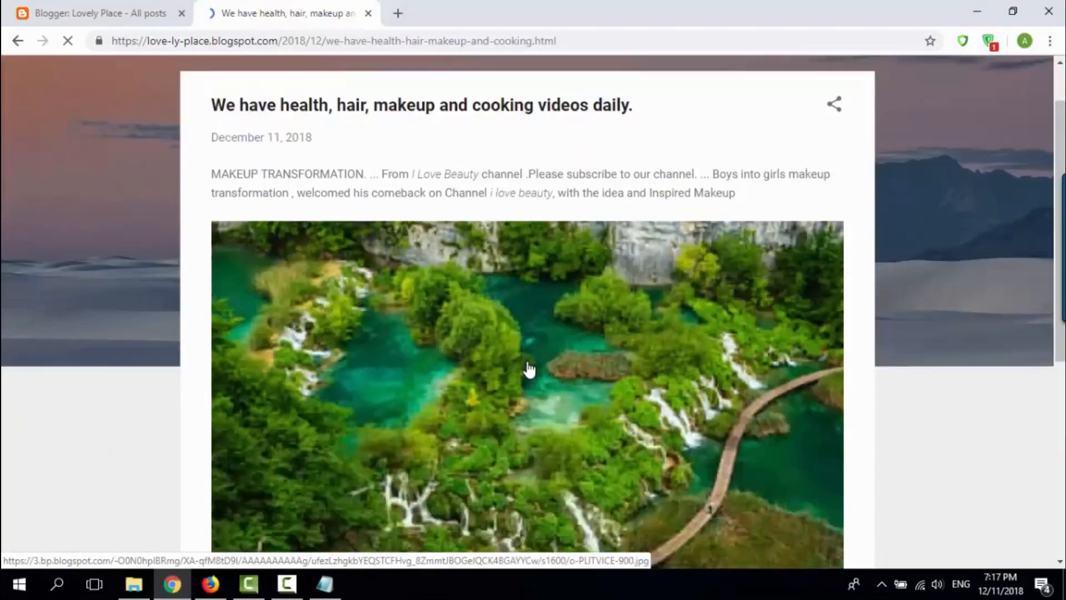
{"action": "scroll", "coordinate": [529, 369], "scroll_direction": "down", "scroll_amount": 3}
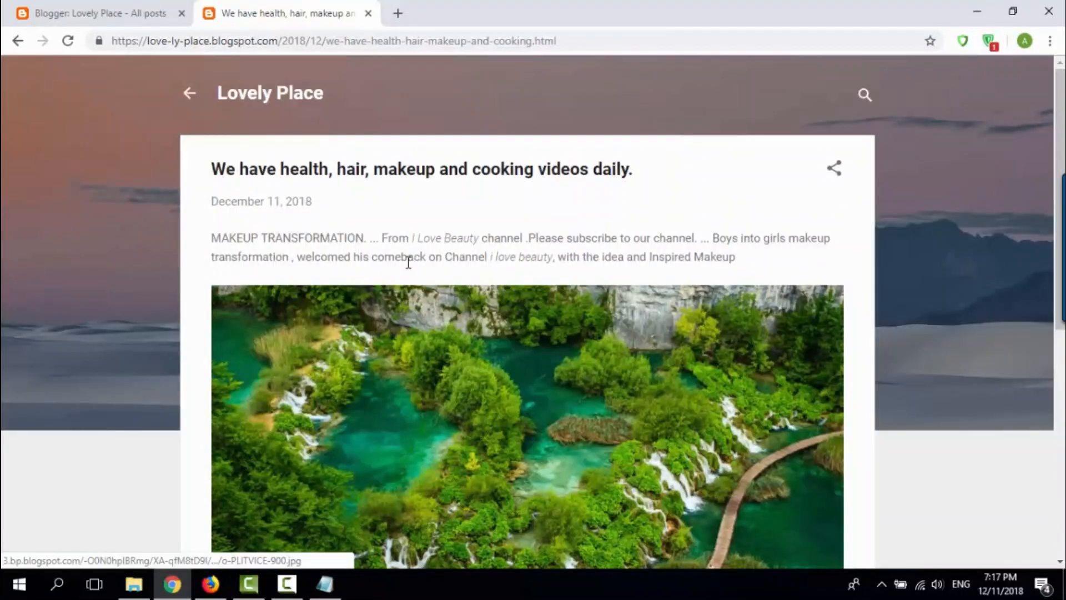
{"action": "left_click_drag", "start_coordinate": [209, 237], "coordinate": [809, 261]}
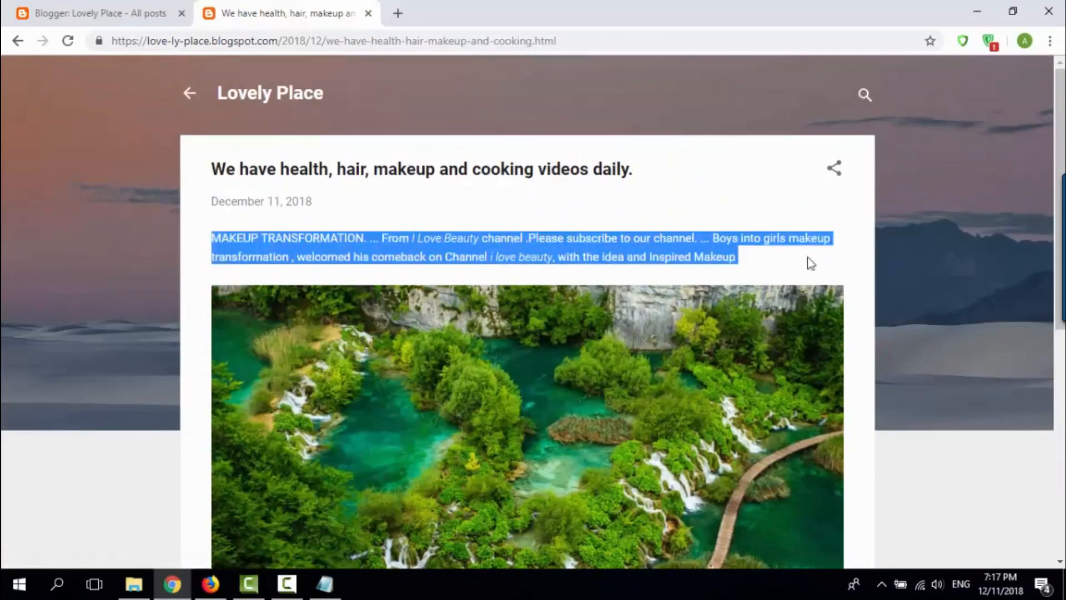
{"action": "left_click", "coordinate": [794, 258]}
{"action": "scroll", "coordinate": [493, 327], "scroll_direction": "down", "scroll_amount": 5}
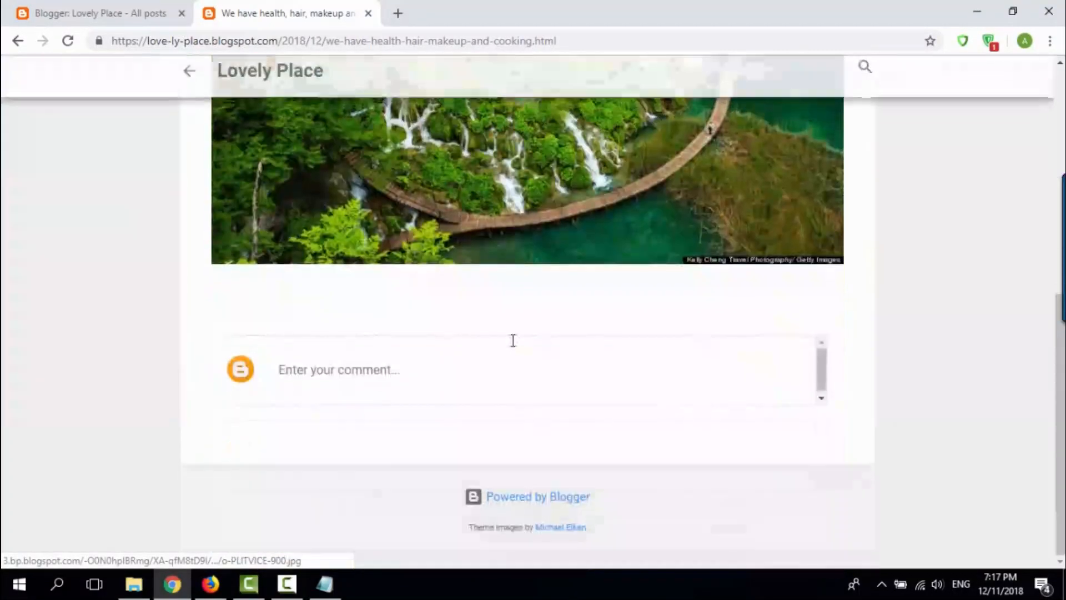
{"action": "left_click", "coordinate": [379, 366]}
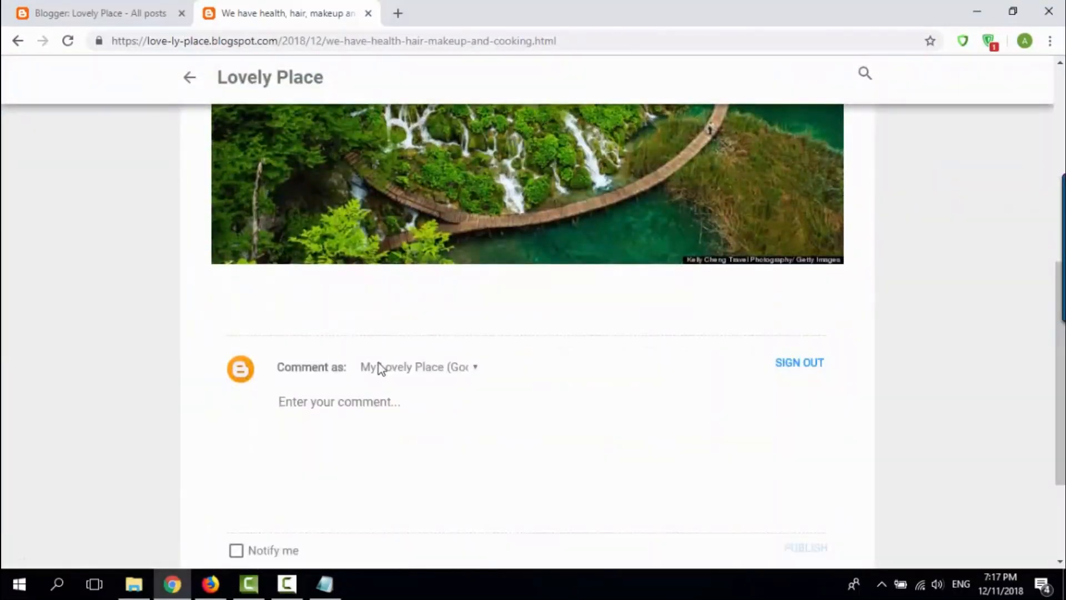
{"action": "scroll", "coordinate": [436, 444], "scroll_direction": "down", "scroll_amount": 3}
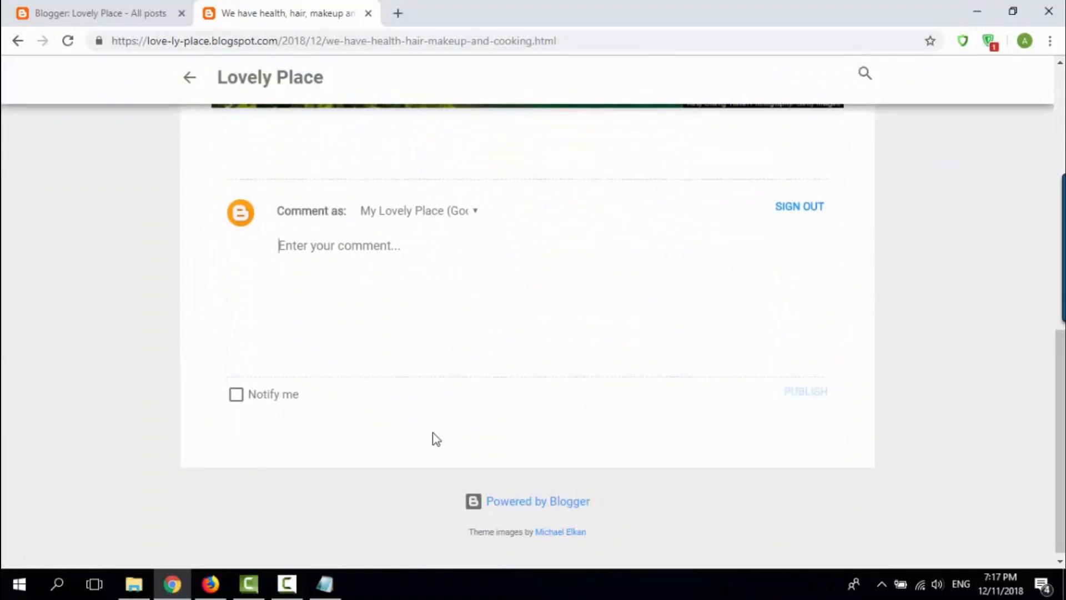
Step: Switch to Notepad and add the line "Ok now we have done with create new blogspot in blogger.com", leaving blank space below it
{"action": "key", "text": "alt+Tab"}
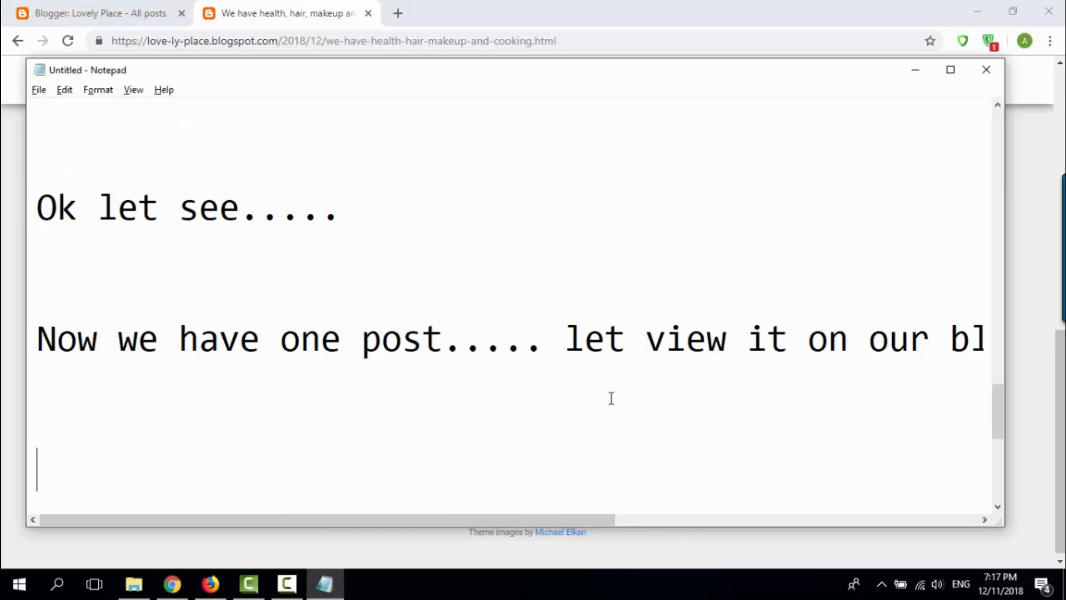
{"action": "type", "text": "Ok now we have doen"}
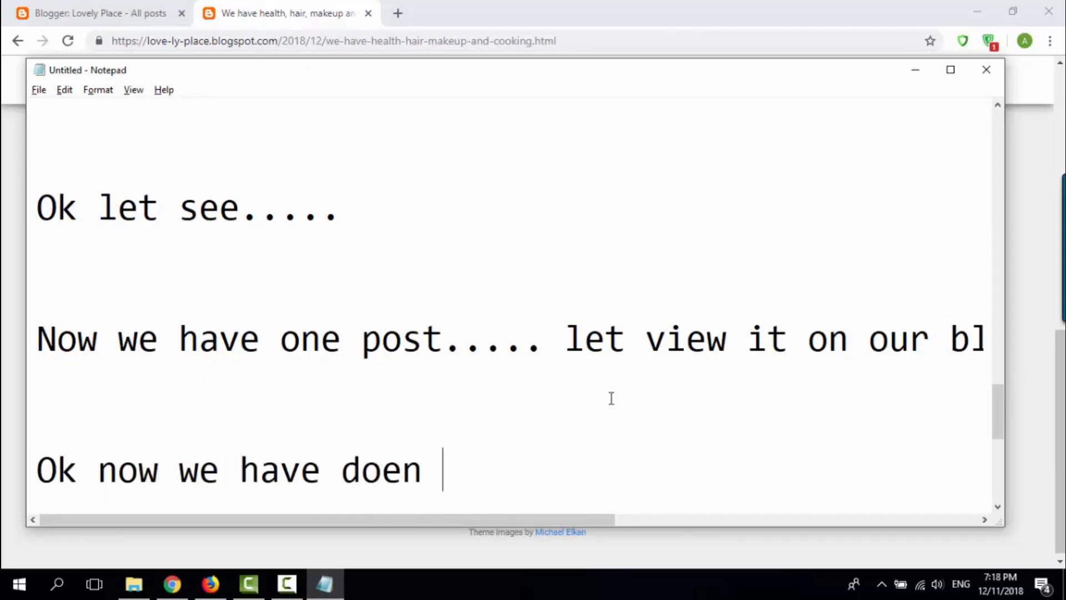
{"action": "key", "text": "BackSpace"}
{"action": "key", "text": "BackSpace"}
{"action": "type", "text": "n with"}
{"action": "key", "text": "BackSpace"}
{"action": "key", "text": "BackSpace"}
{"action": "key", "text": "BackSpace"}
{"action": "key", "text": "BackSpace"}
{"action": "key", "text": "BackSpace"}
{"action": "key", "text": "BackSpace"}
{"action": "key", "text": "BackSpace"}
{"action": "type", "text": "ne with creat"}
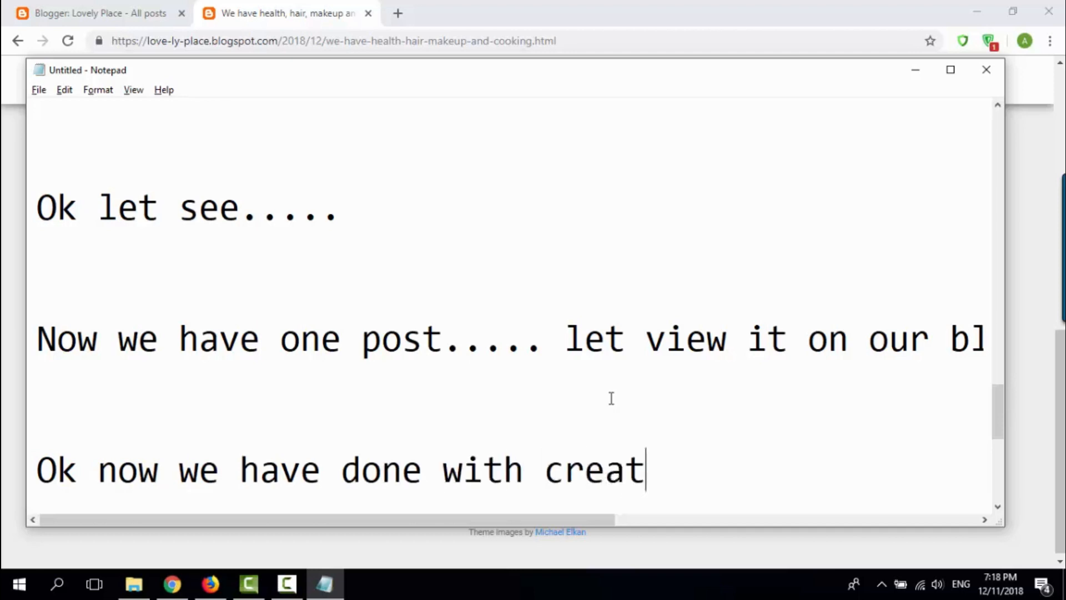
{"action": "type", "text": "e"}
{"action": "type", "text": " new blo"}
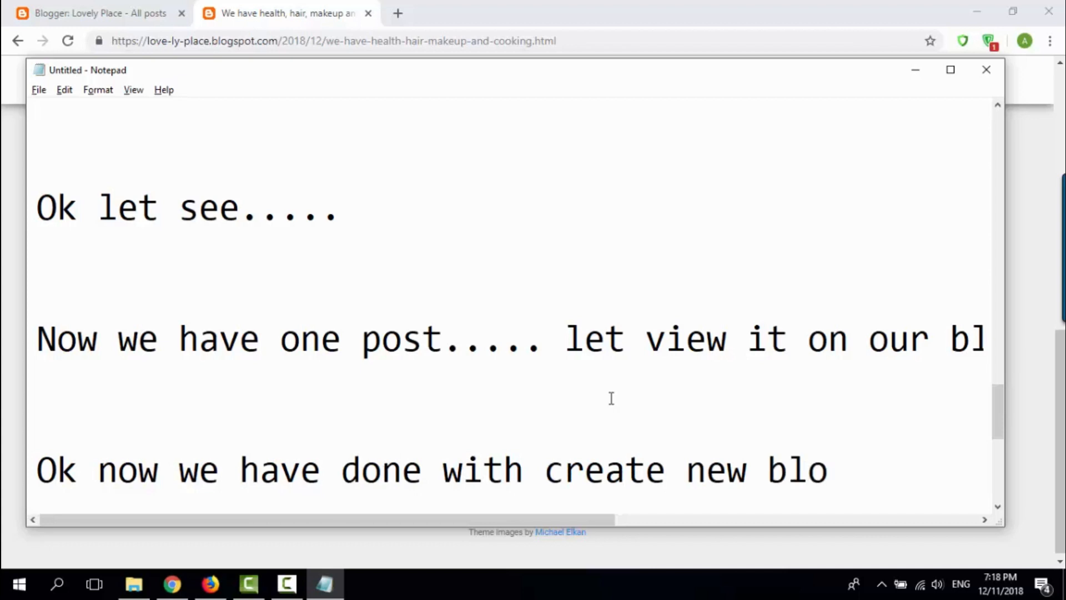
{"action": "type", "text": "gspot"}
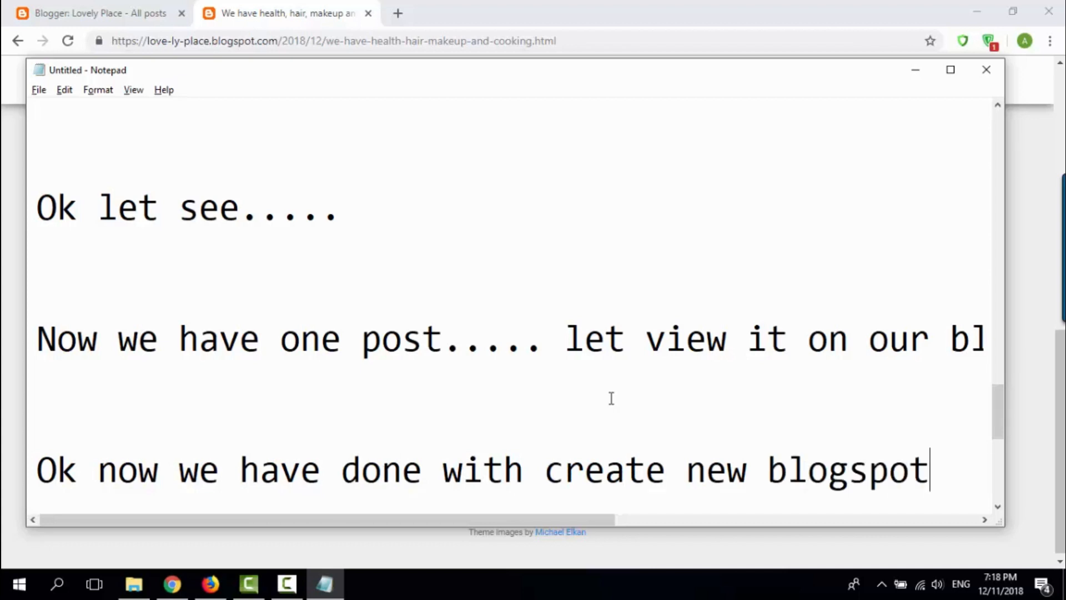
{"action": "type", "text": " in blogger.com"}
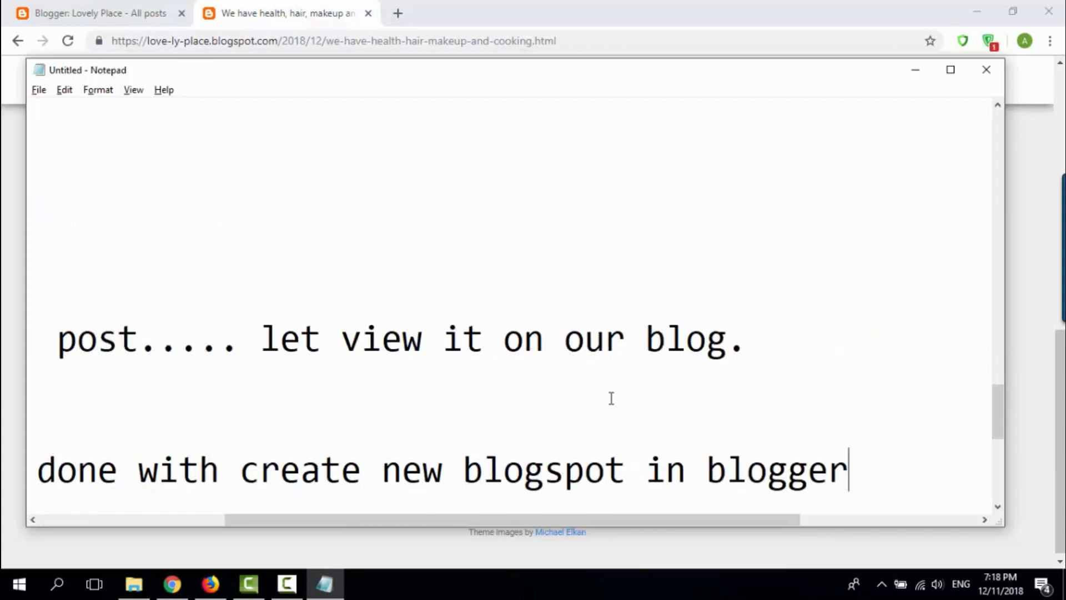
{"action": "key", "text": "Return"}
{"action": "key", "text": "Return"}
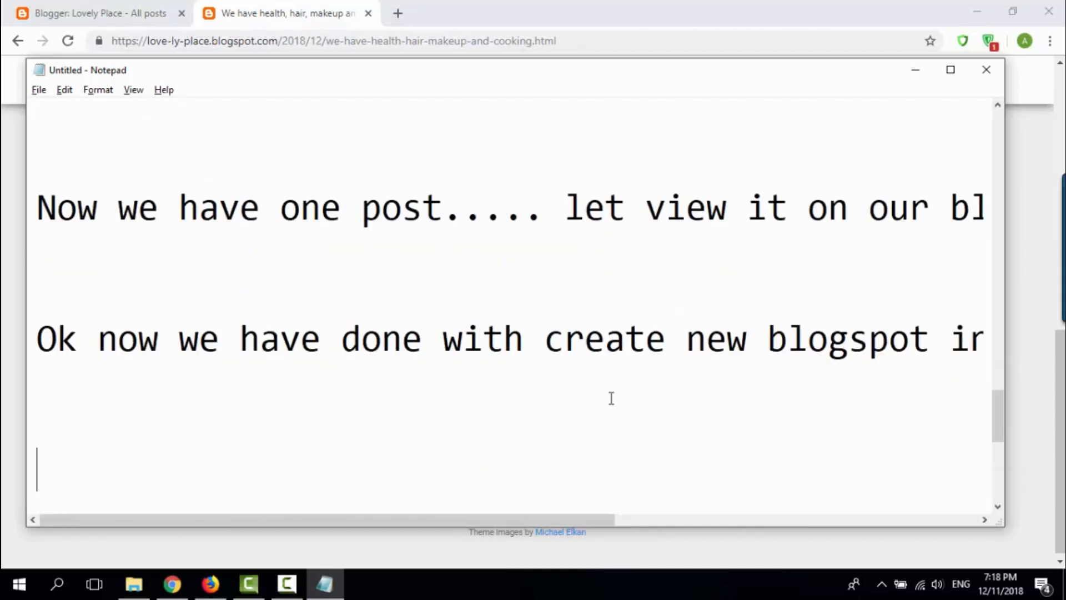
Step: Add the text "I hope you enjoy this video. if you have any question." as a new line at the end of the notes
{"action": "type", "text": "I hope you"}
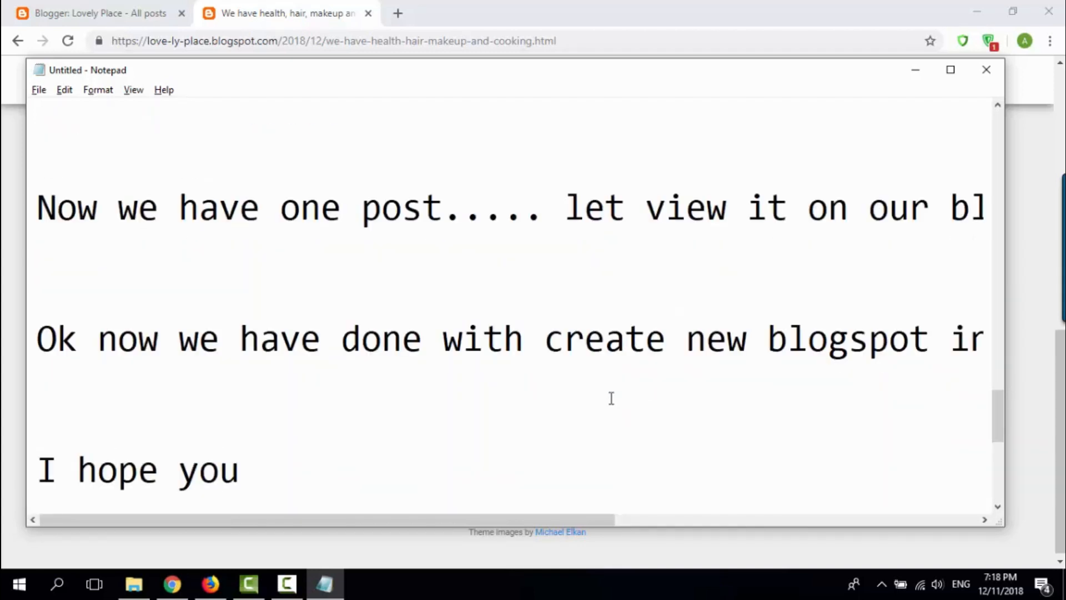
{"action": "type", "text": " enjoy this"}
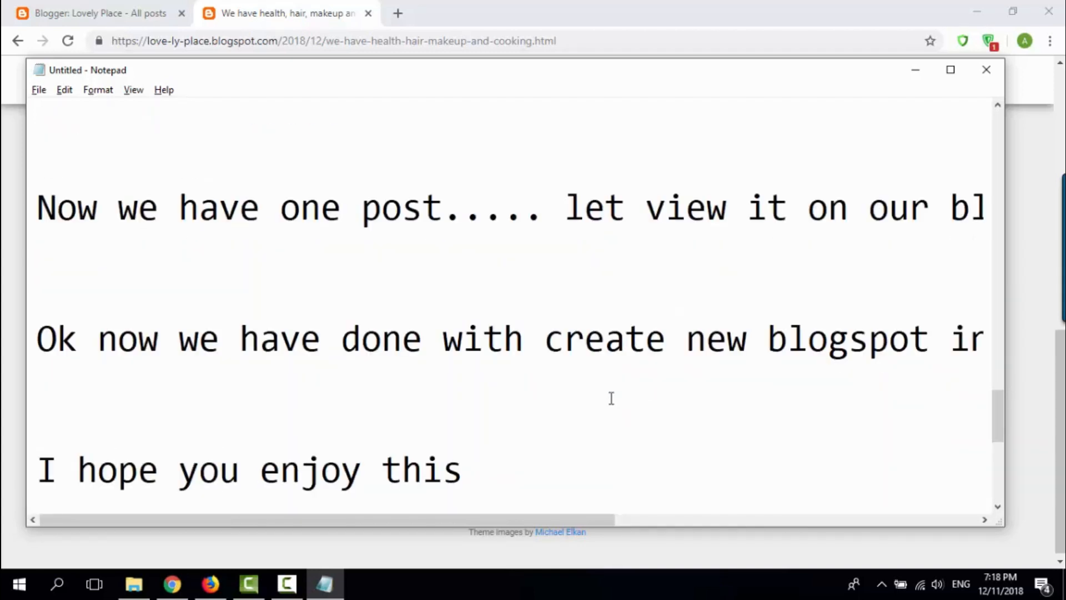
{"action": "type", "text": " videos"}
{"action": "key", "text": "BackSpace"}
{"action": "type", "text": "."}
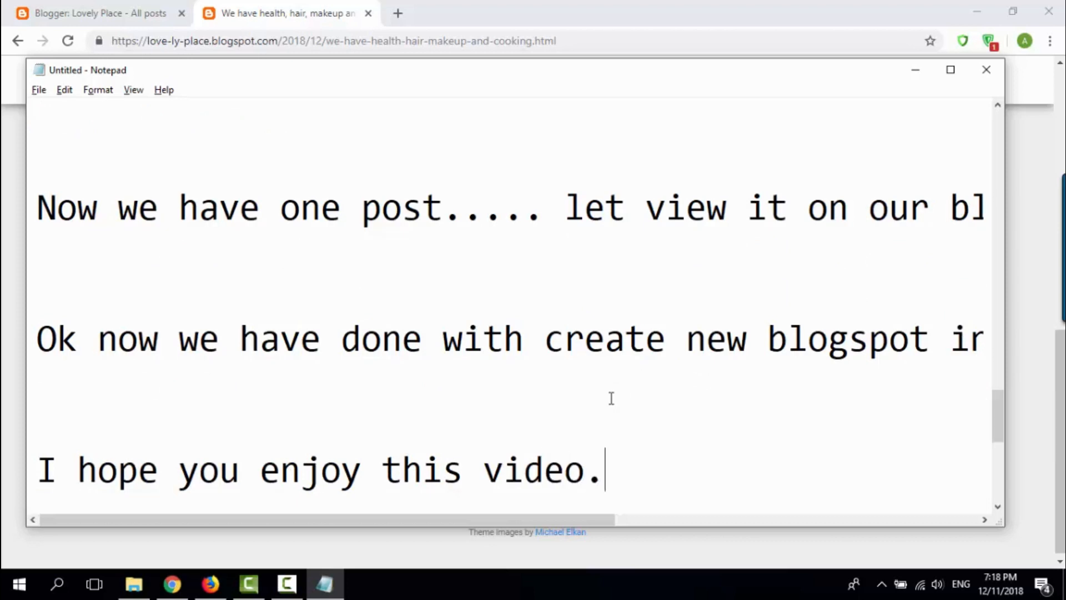
{"action": "type", "text": " if you "}
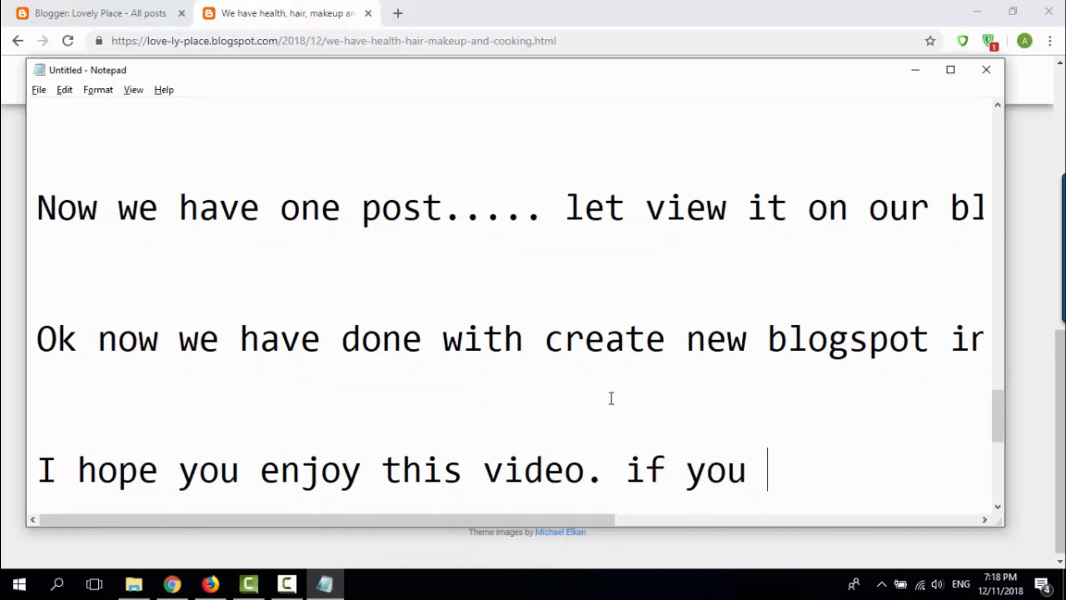
{"action": "type", "text": "have any qe"}
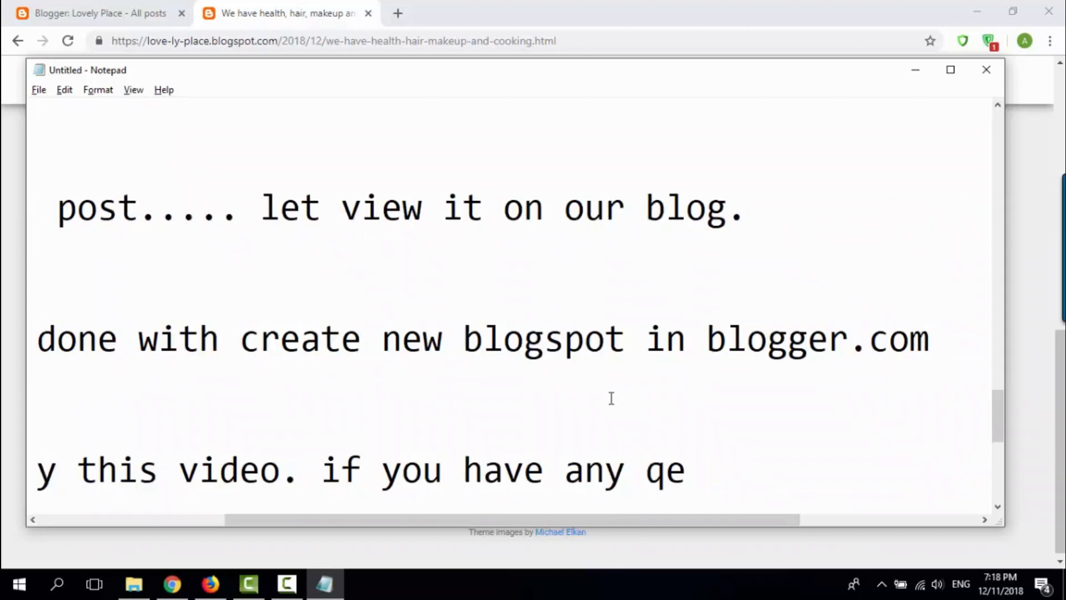
{"action": "type", "text": "ustion"}
{"action": "key", "text": "BackSpace"}
{"action": "key", "text": "BackSpace"}
{"action": "key", "text": "BackSpace"}
{"action": "key", "text": "BackSpace"}
{"action": "key", "text": "BackSpace"}
{"action": "key", "text": "BackSpace"}
{"action": "key", "text": "BackSpace"}
{"action": "type", "text": "uesti"}
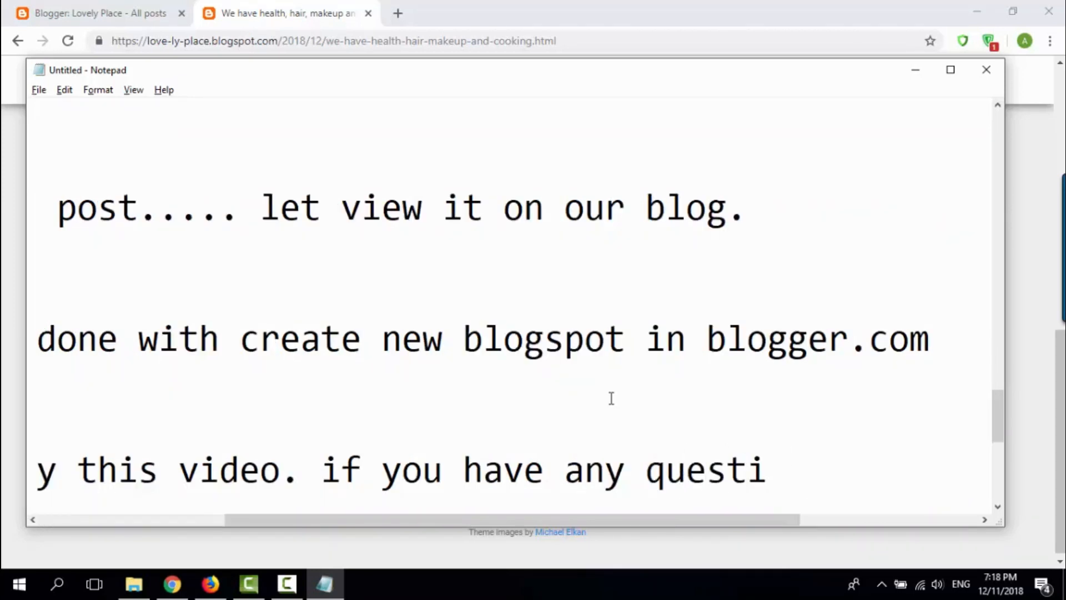
{"action": "type", "text": "on "}
{"action": "type", "text": " Please"}
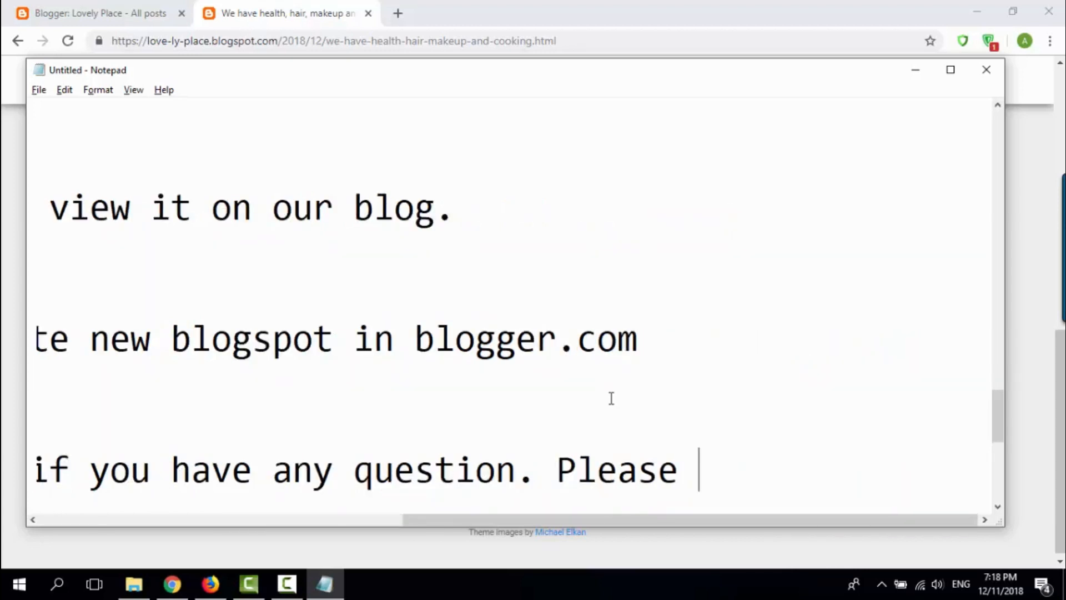
{"action": "type", "text": " feel to"}
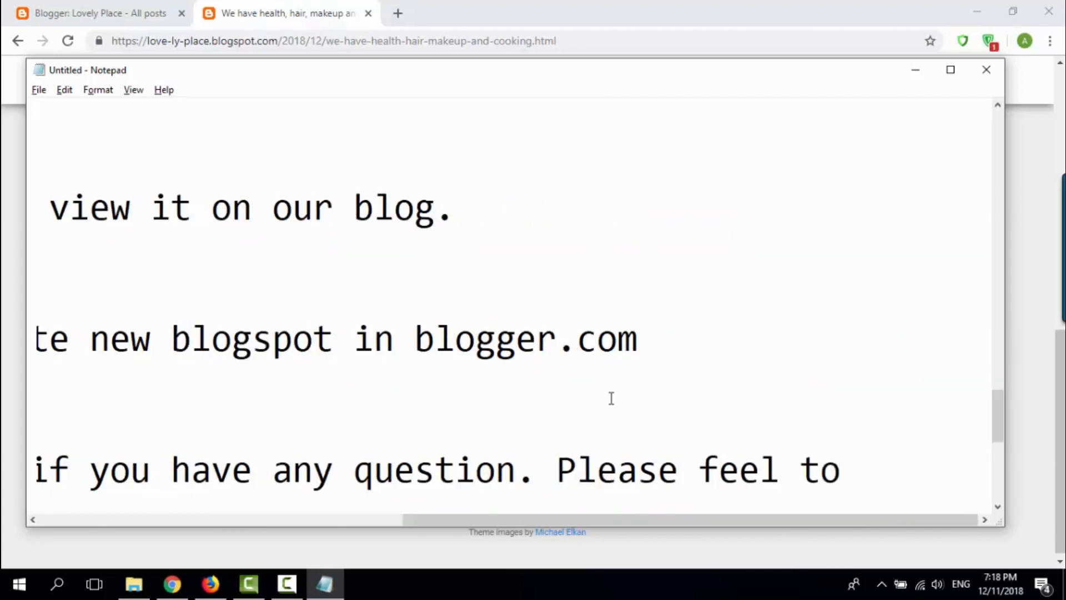
Step: Continue the same line with the sentence "Please feel free to ask"
{"action": "key", "text": "BackSpace"}
{"action": "key", "text": "BackSpace"}
{"action": "type", "text": "free to ask"}
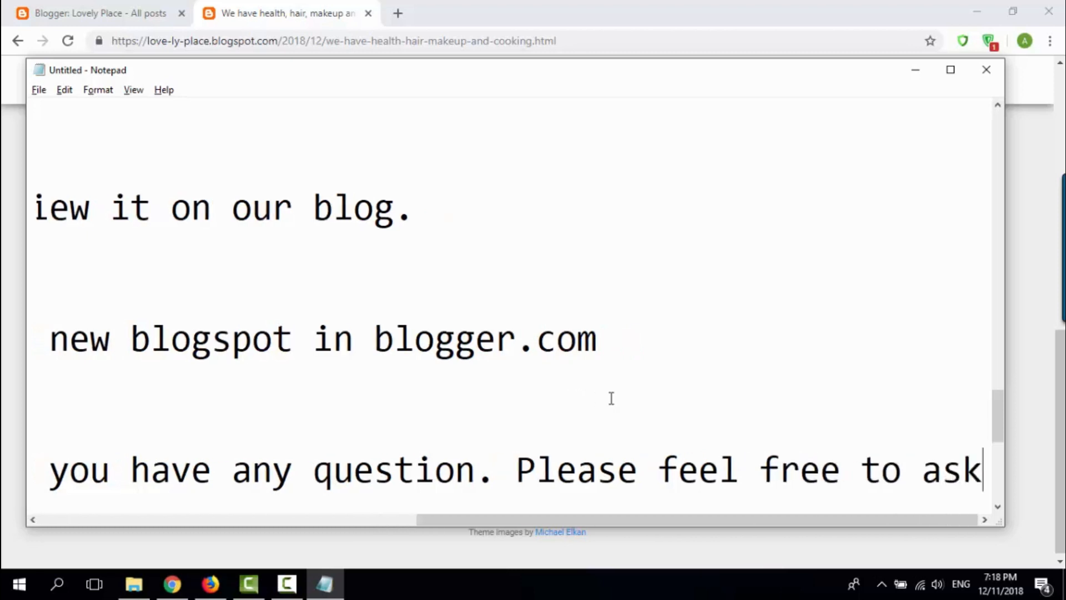
Step: Leave blank space and add the line "I will try to answer as can as possible."
{"action": "key", "text": "Return"}
{"action": "key", "text": "Return"}
{"action": "key", "text": "Return"}
{"action": "type", "text": "i"}
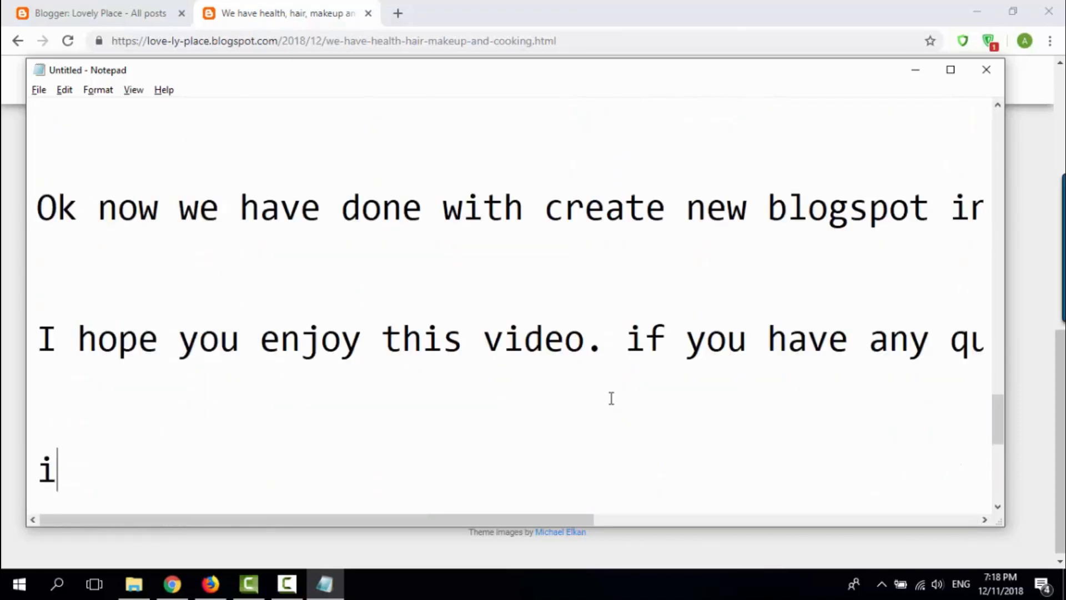
{"action": "key", "text": "BackSpace"}
{"action": "type", "text": "I will t"}
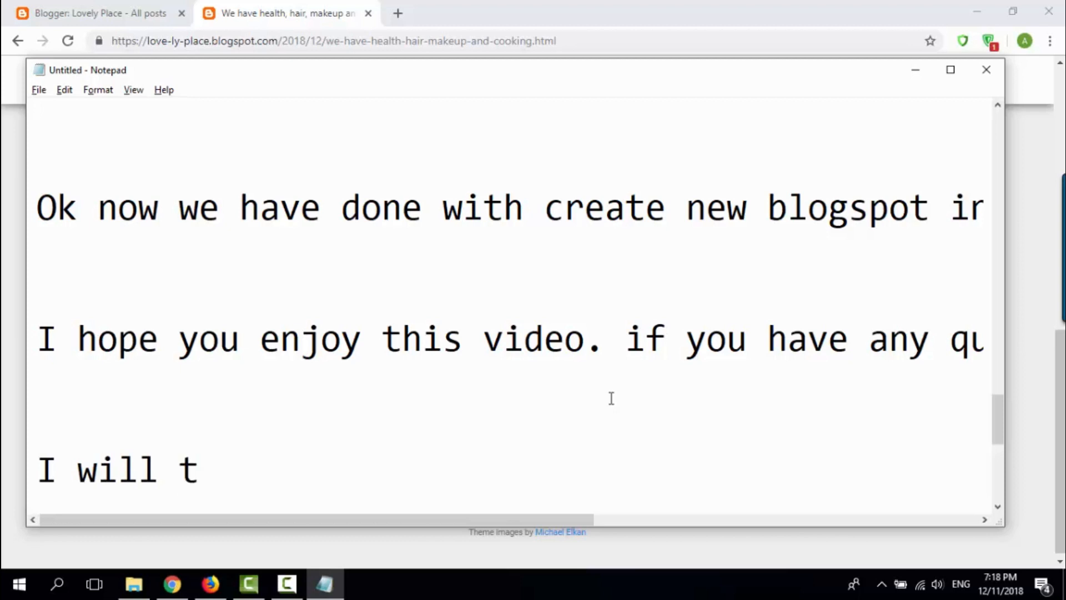
{"action": "type", "text": "ry to answ"}
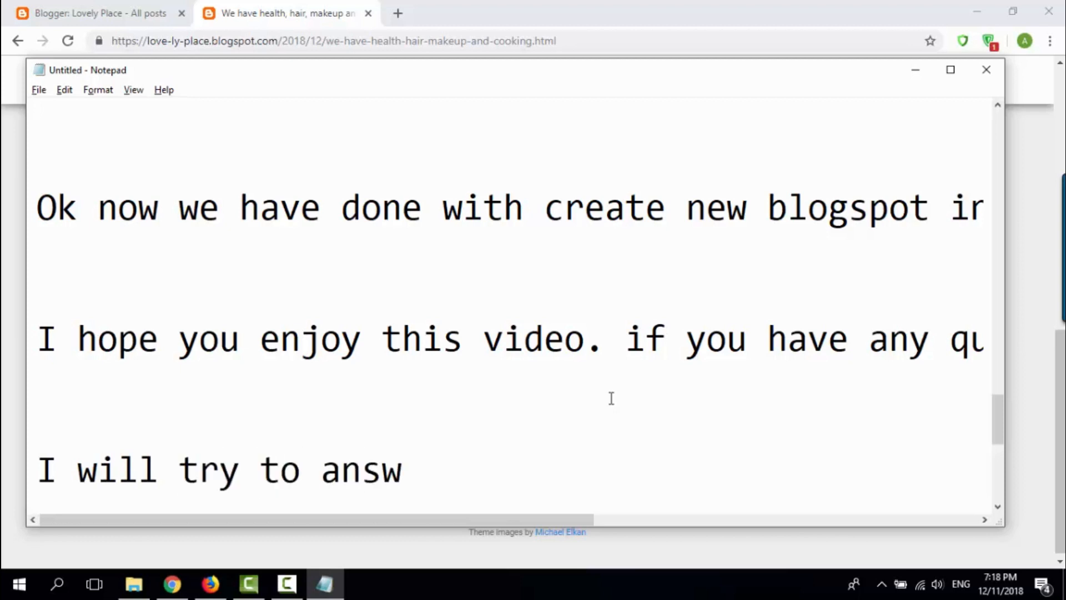
{"action": "type", "text": "er as can"}
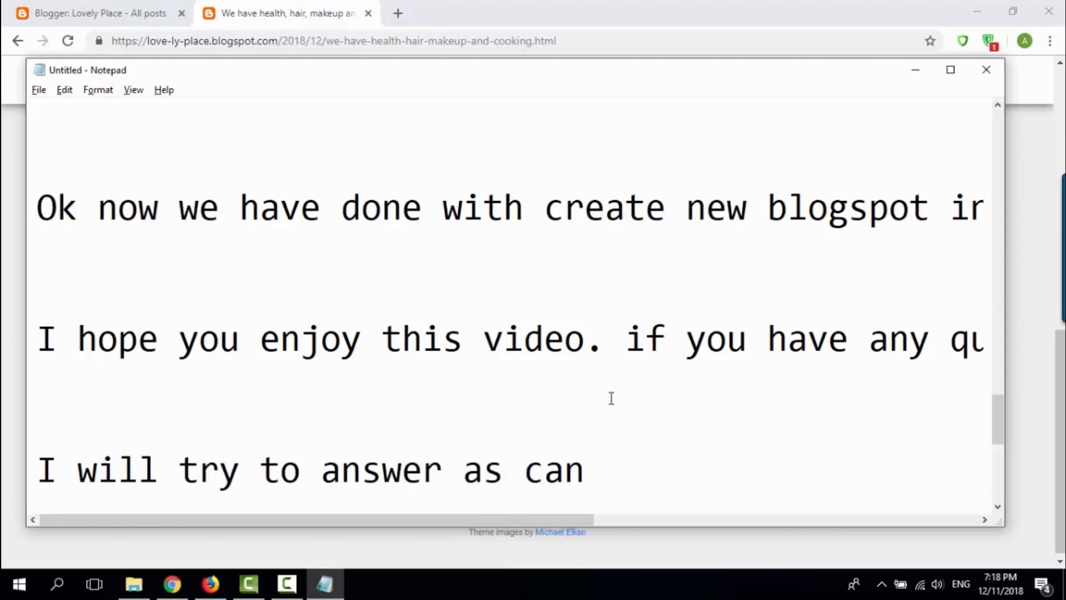
{"action": "type", "text": " as possible."}
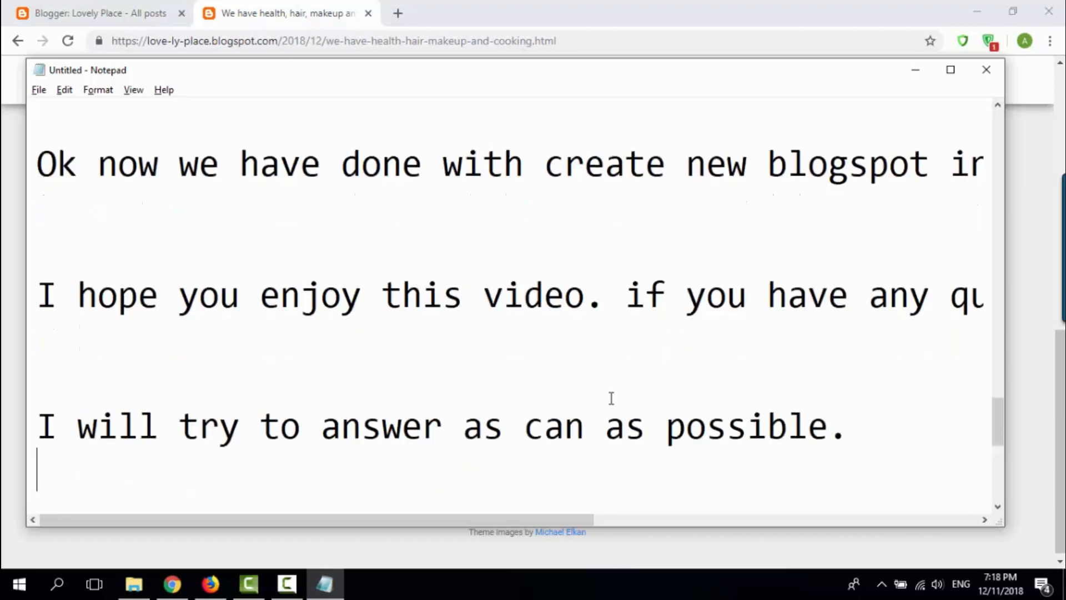
Step: Add the line "I love to share my knowledge to everyone that love to learn more." below the sentence about answering
{"action": "key", "text": "Return"}
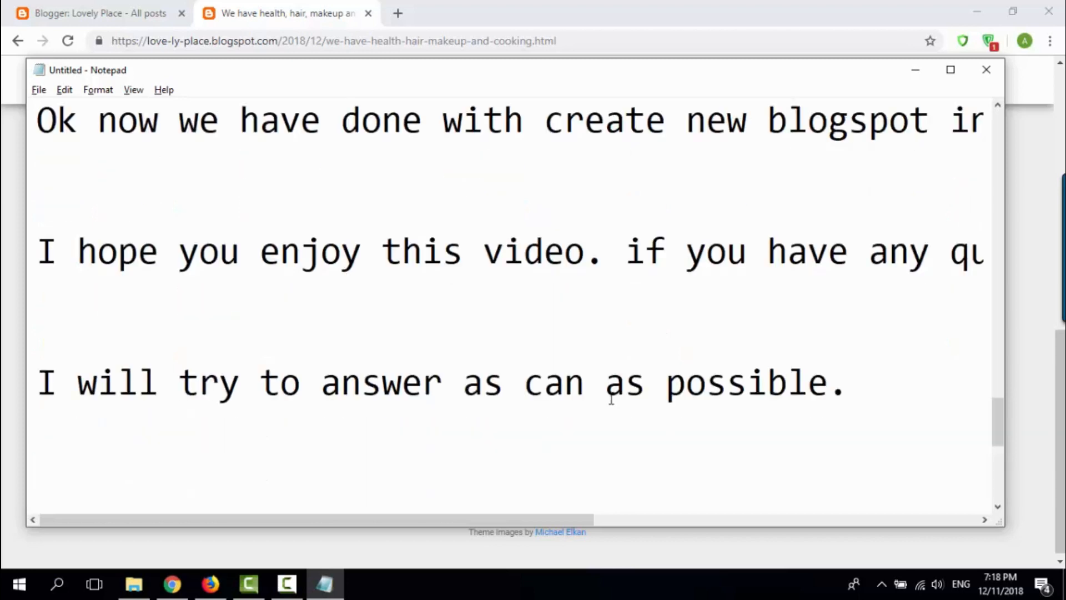
{"action": "type", "text": "I love to"}
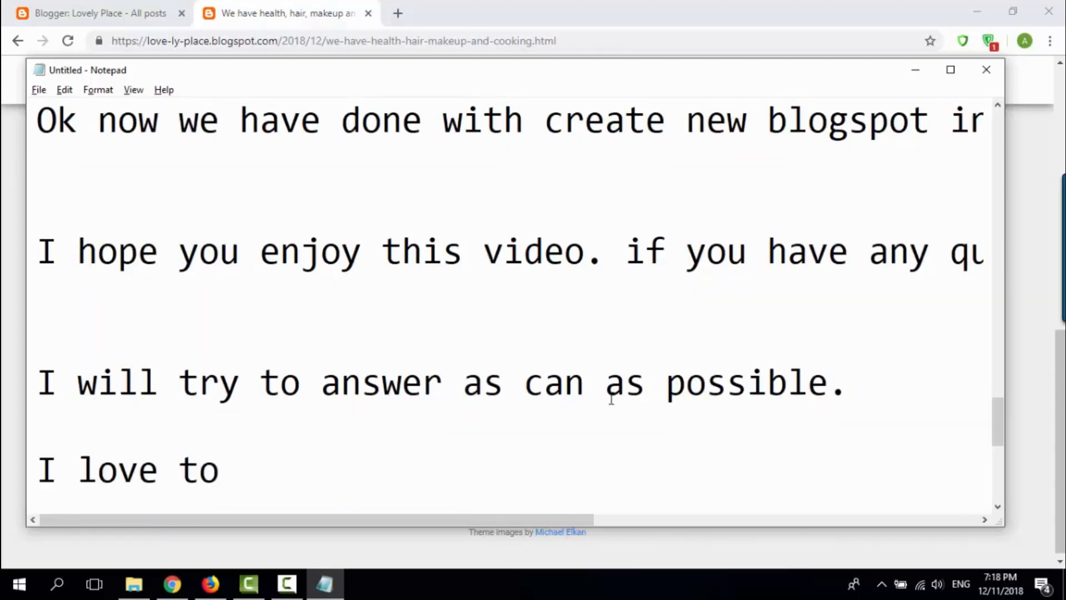
{"action": "type", "text": " share my a"}
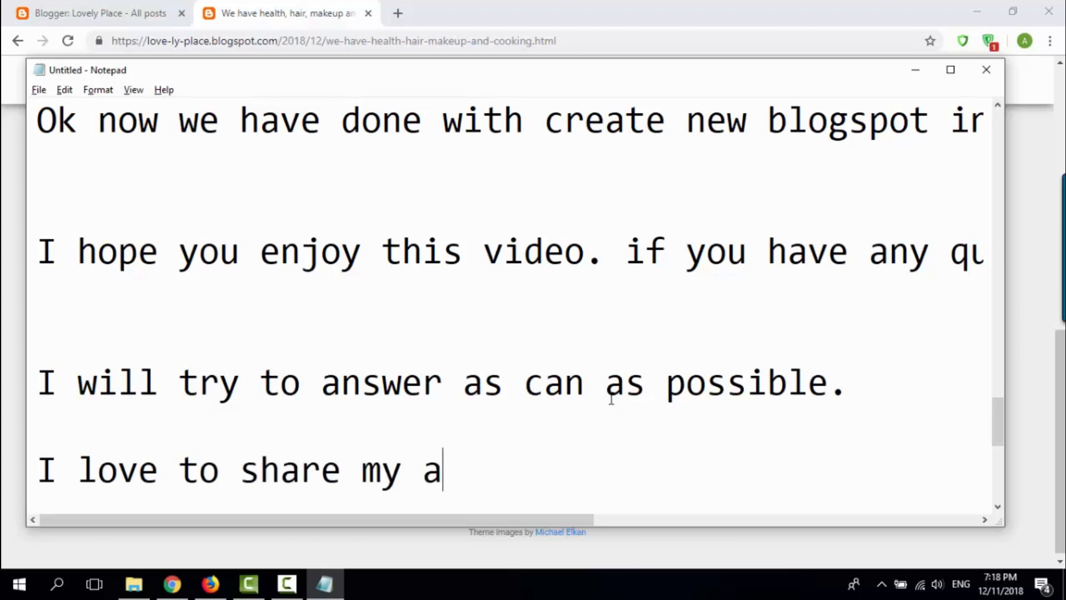
{"action": "key", "text": "BackSpace"}
{"action": "type", "text": "knowle"}
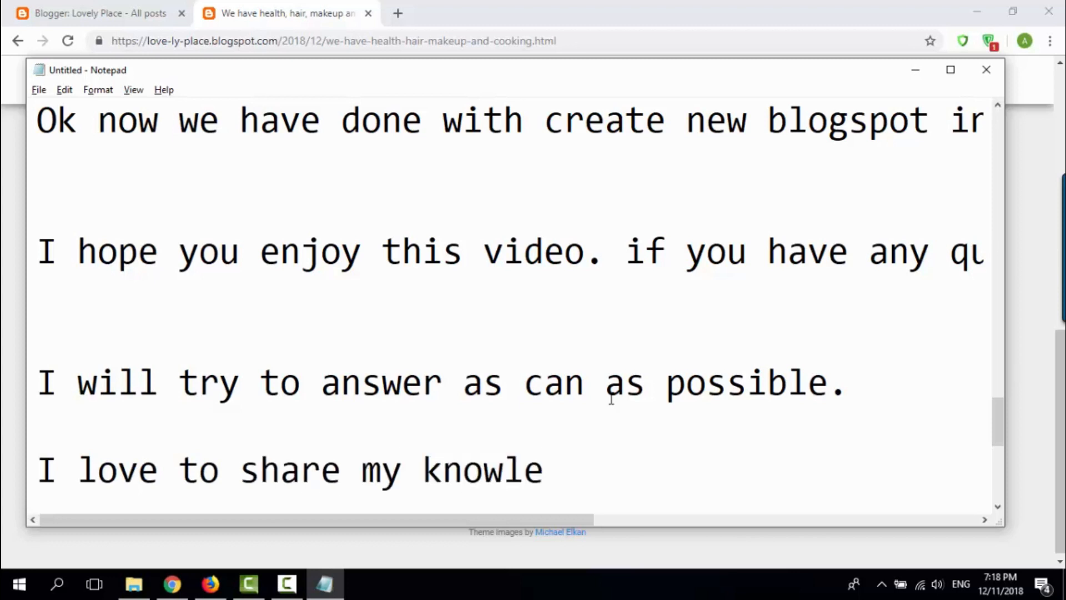
{"action": "type", "text": "dge to e"}
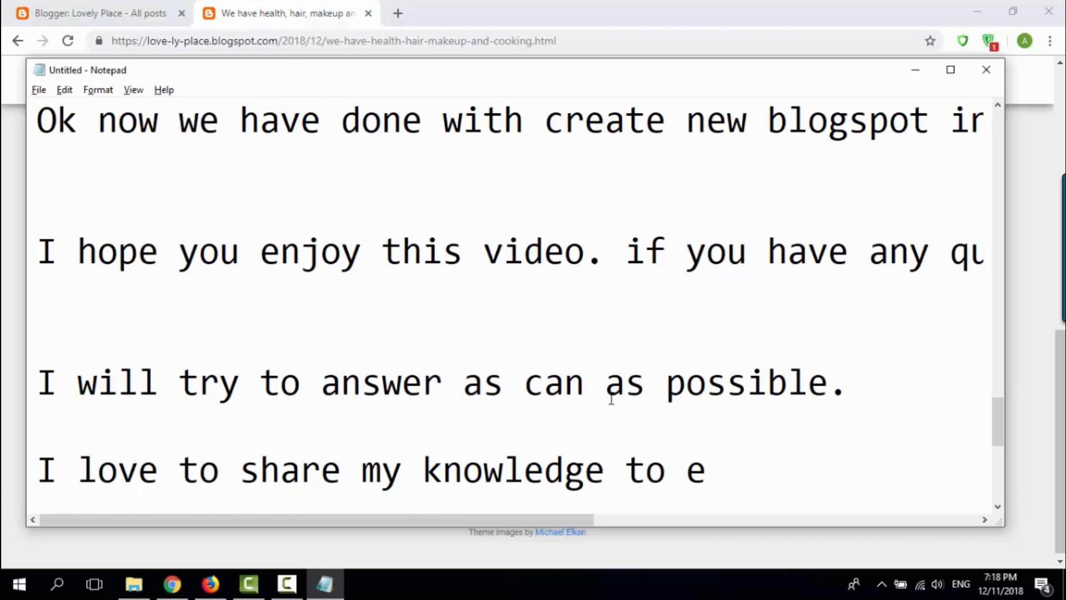
{"action": "type", "text": "veryone t"}
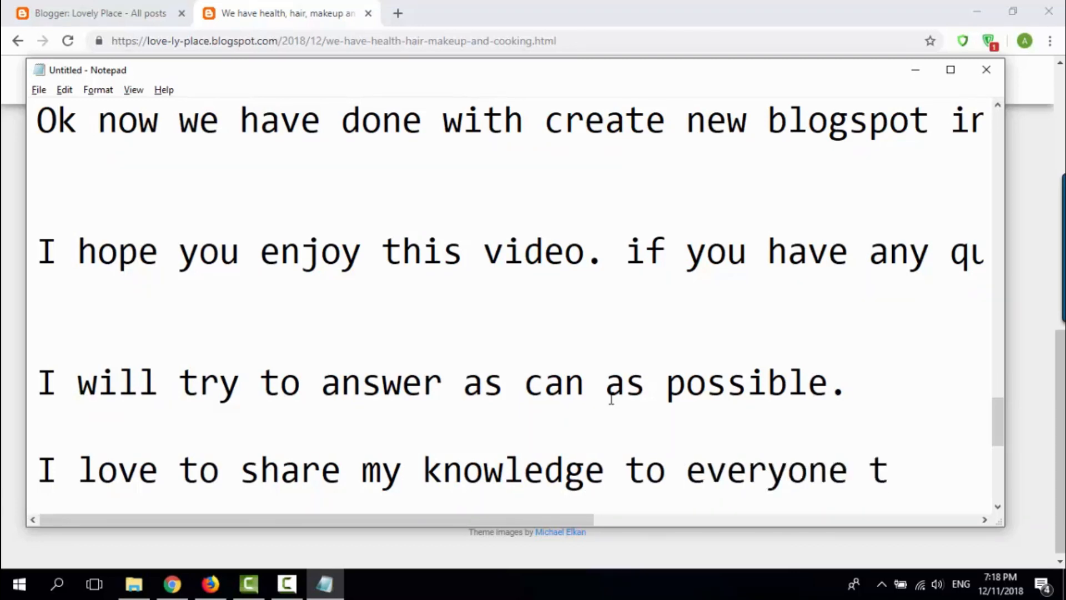
{"action": "type", "text": "hat love to"}
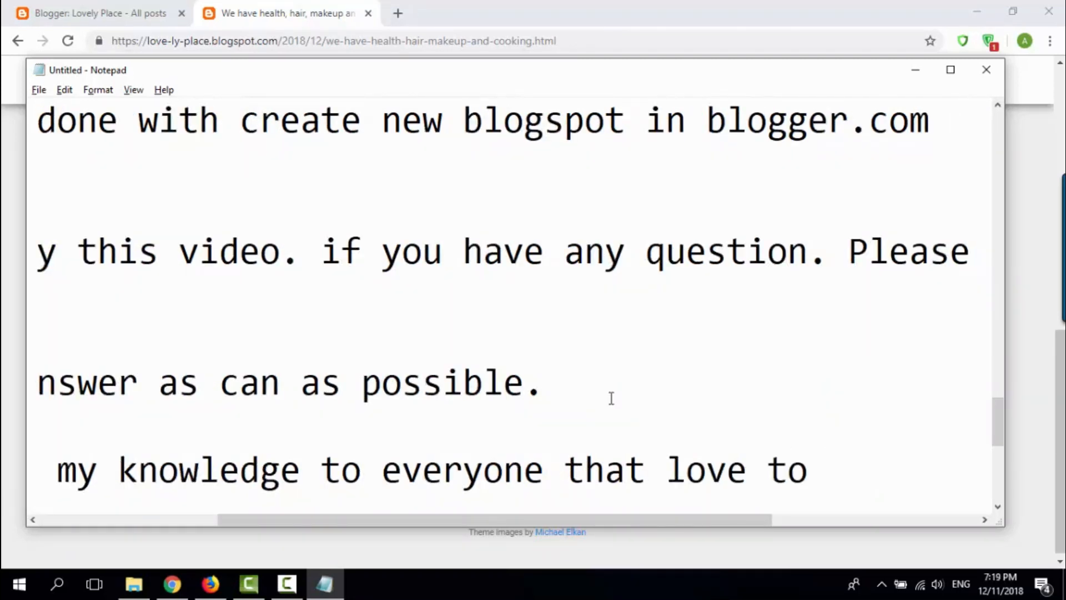
{"action": "type", "text": " learn more."}
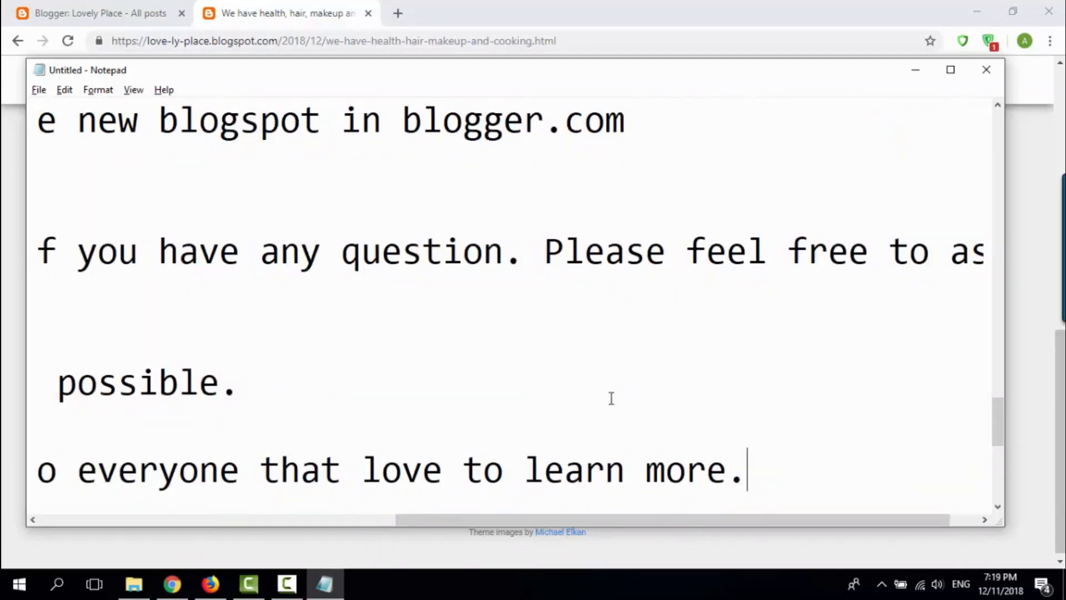
Step: Leave blank space and write the closing line "Ok Please subscribe and like share for more" at the end of the notes
{"action": "key", "text": "Return"}
{"action": "key", "text": "Return"}
{"action": "key", "text": "Return"}
{"action": "key", "text": "Return"}
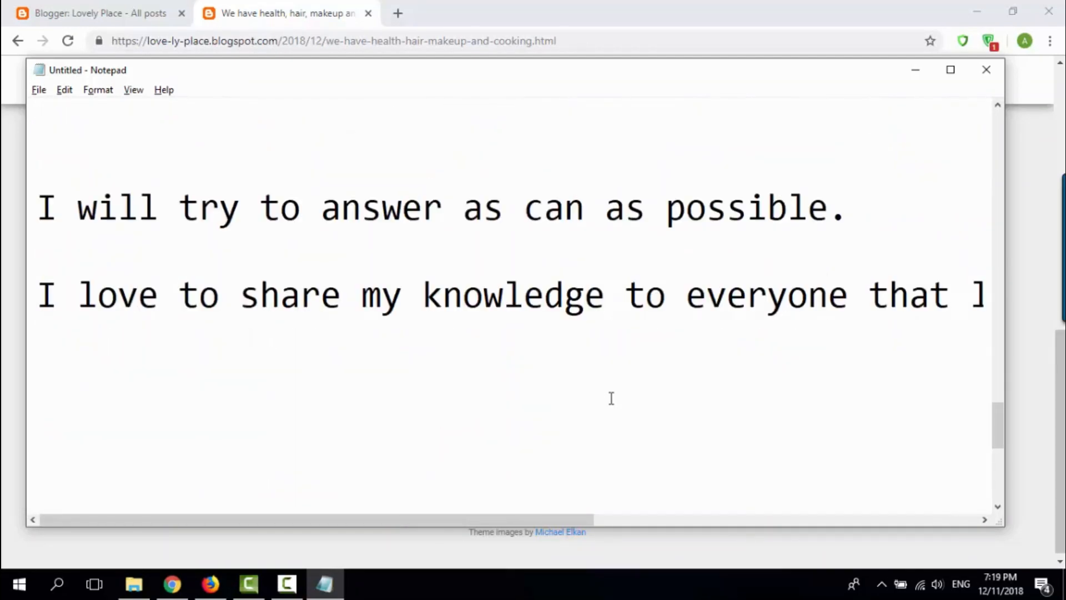
{"action": "type", "text": "Ok Pl"}
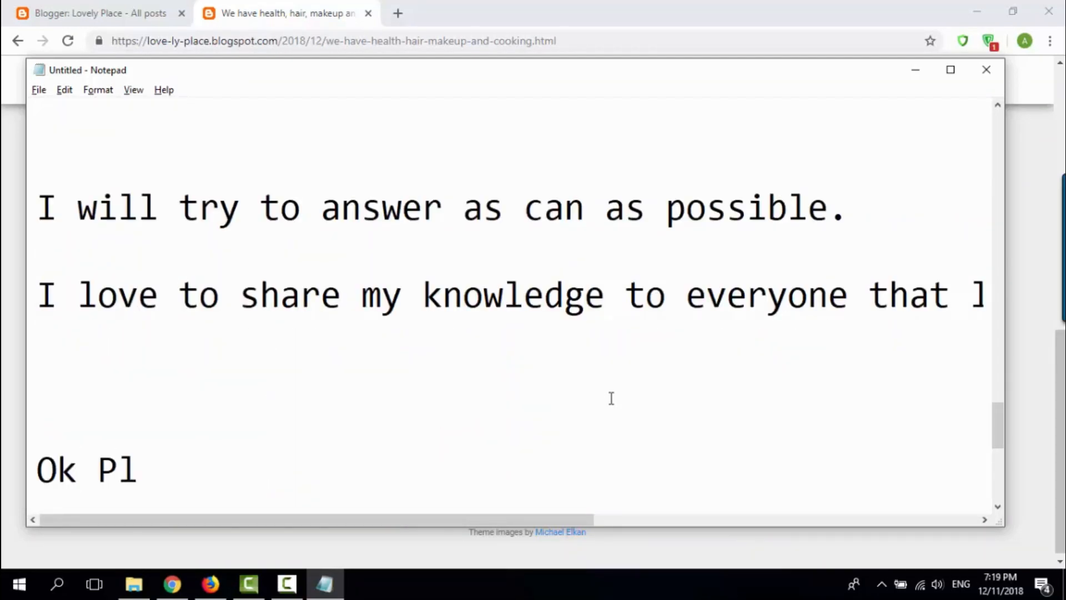
{"action": "type", "text": "ease subsc"}
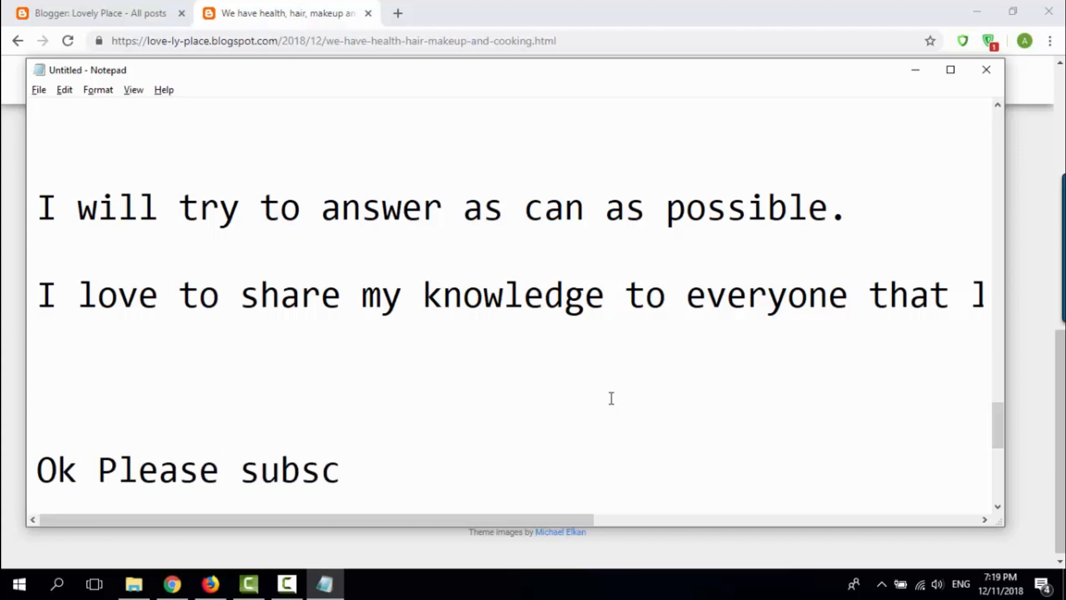
{"action": "type", "text": "ribe and like"}
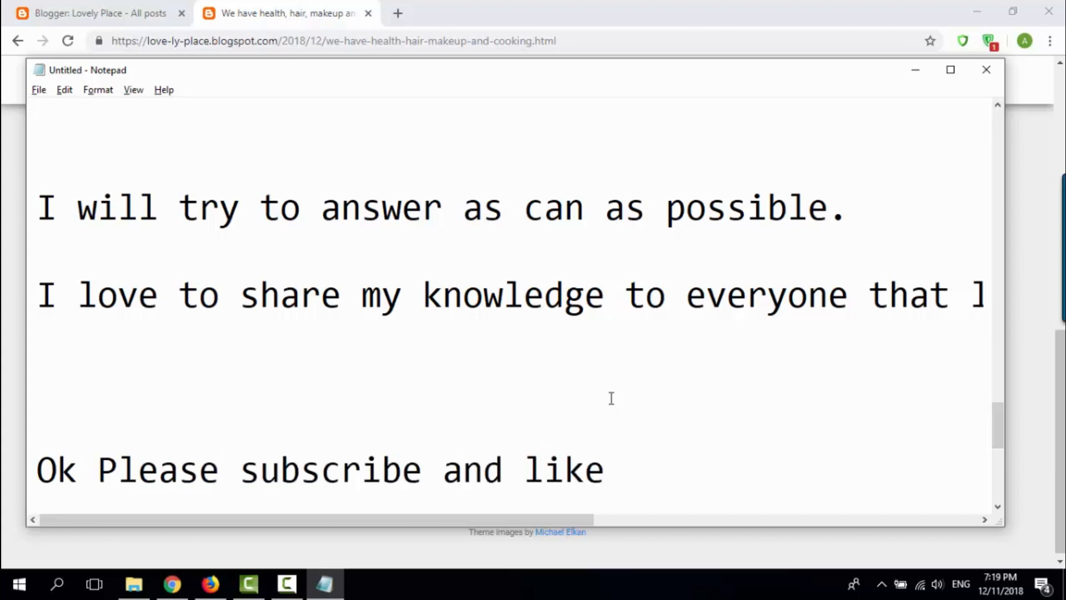
{"action": "type", "text": " share for more vdie"}
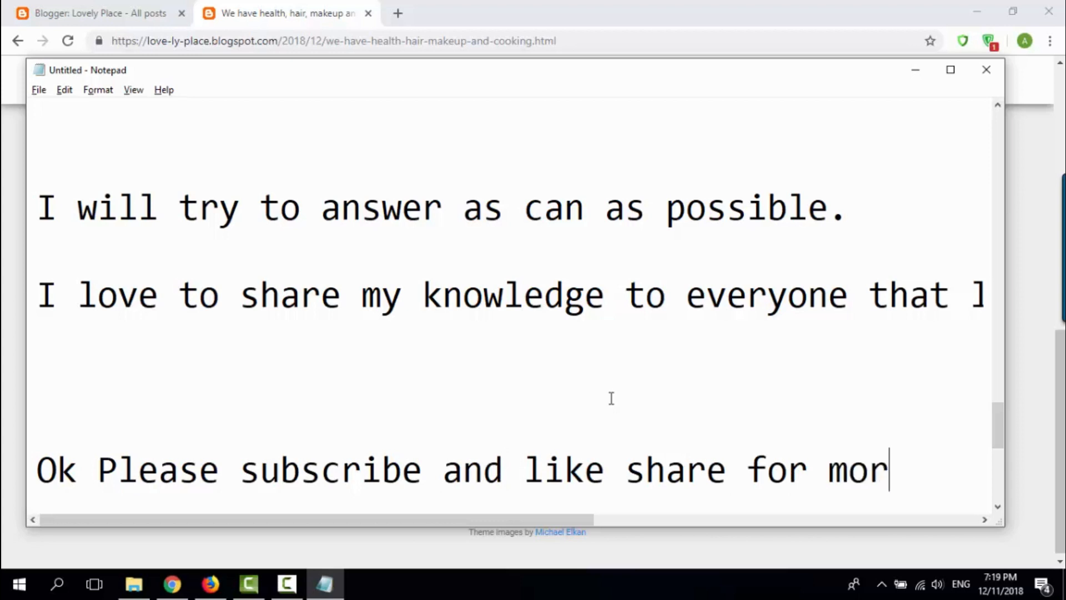
{"action": "key", "text": "BackSpace"}
{"action": "key", "text": "BackSpace"}
{"action": "key", "text": "BackSpace"}
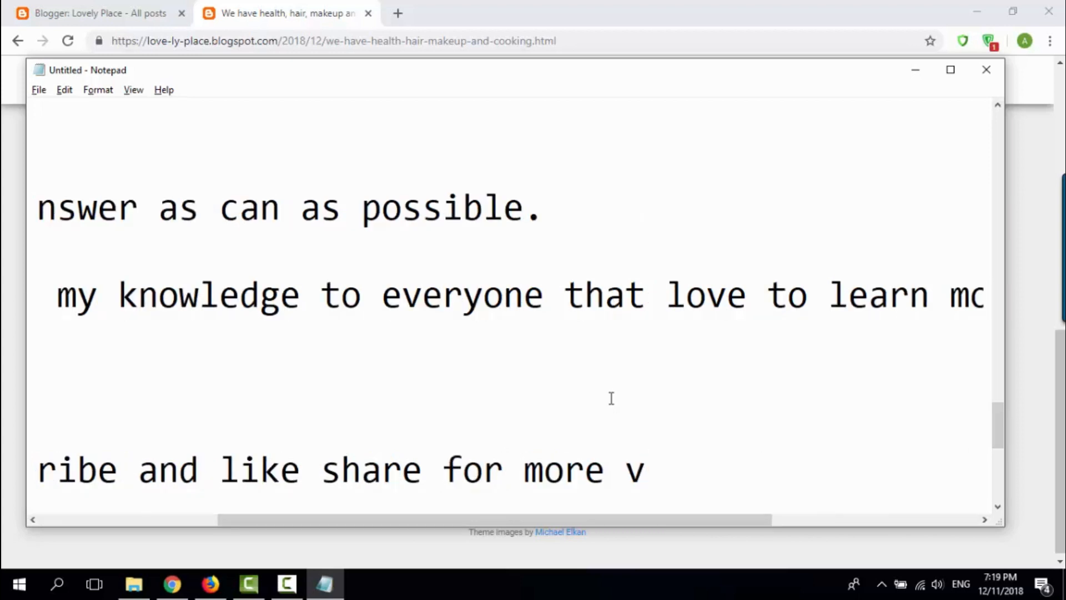